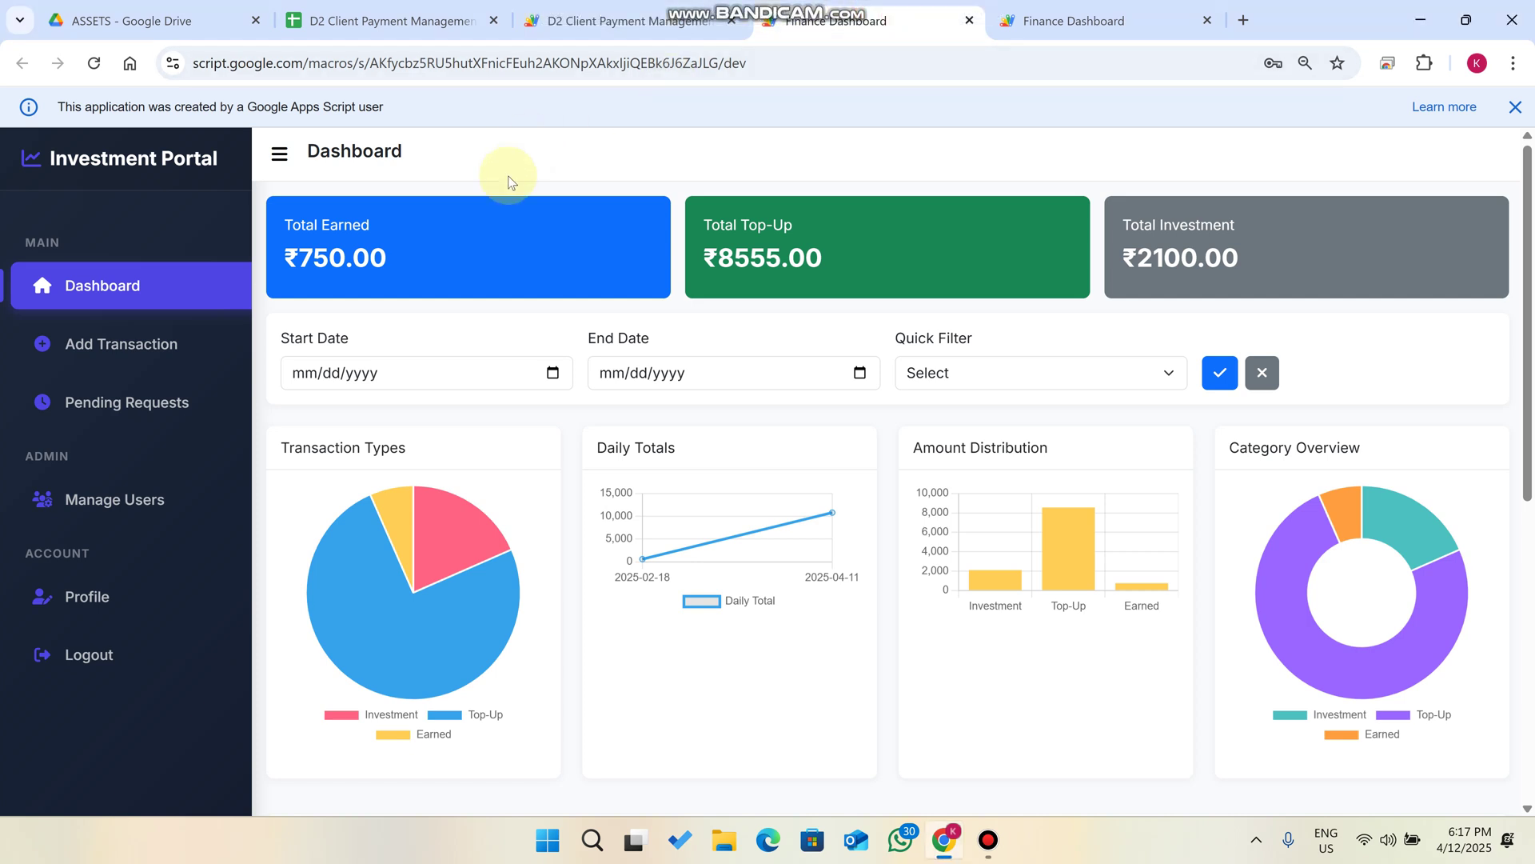
# Review the payment spreadsheet's Login sheet and the Code.gs script, then return to the portal.
pyautogui.moveTo(231, 156); pyautogui.dragTo(63, 157)
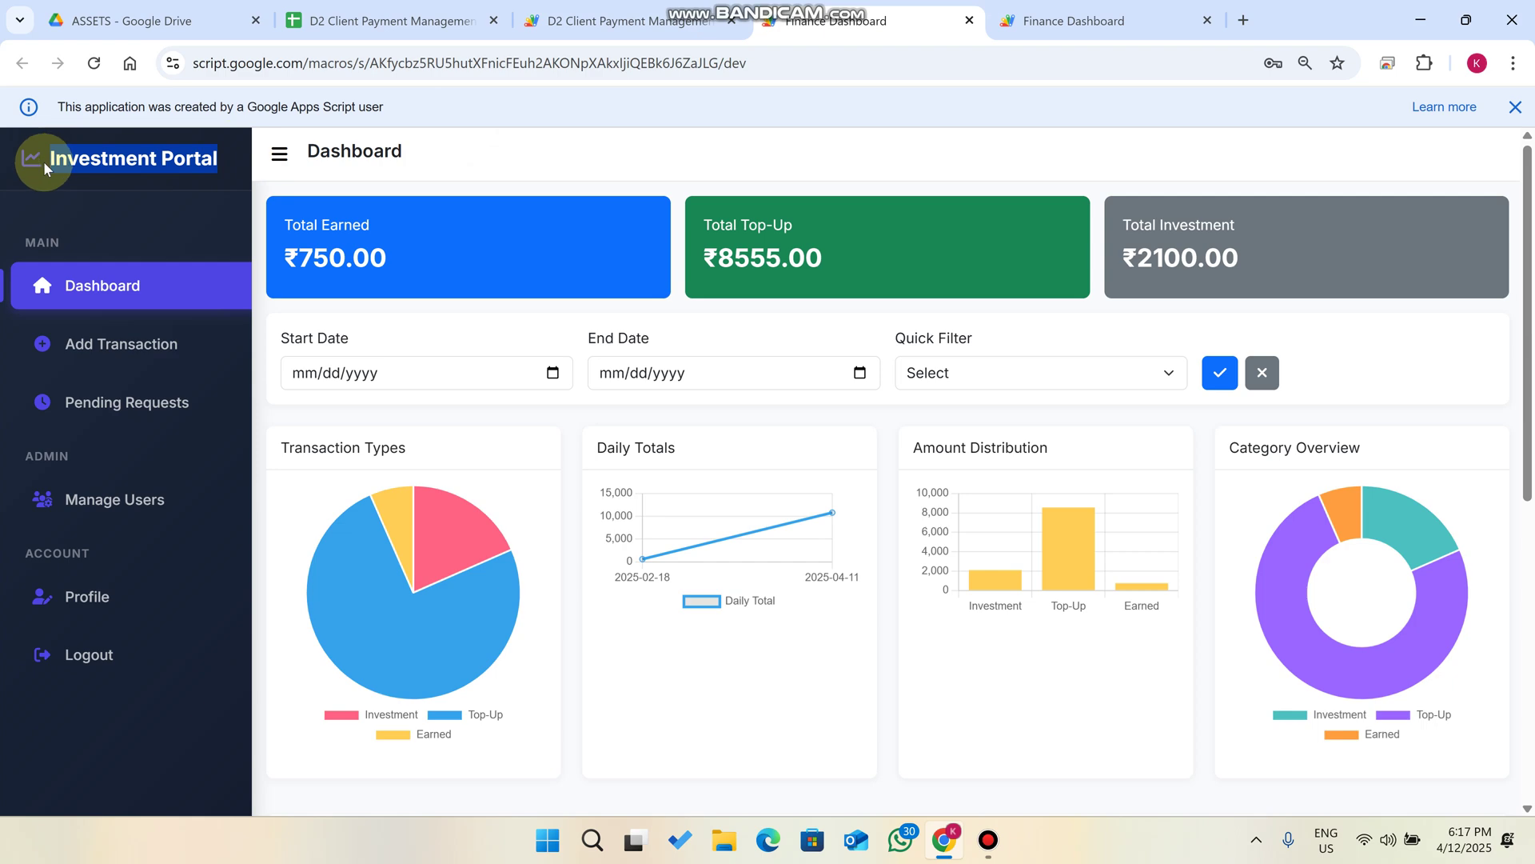
pyautogui.click(360, 20)
pyautogui.click(164, 797)
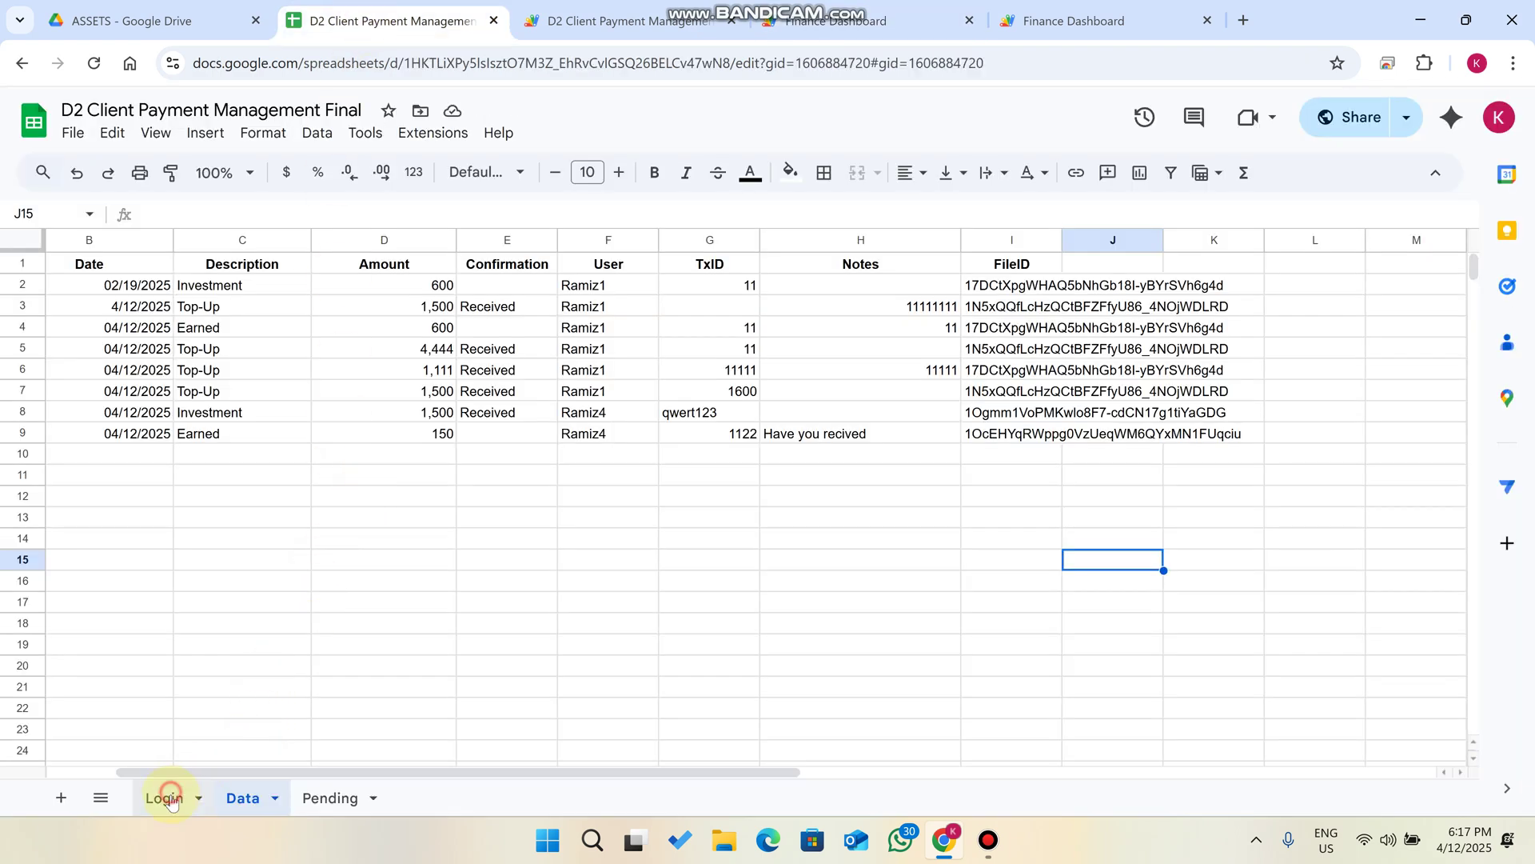
pyautogui.click(601, 16)
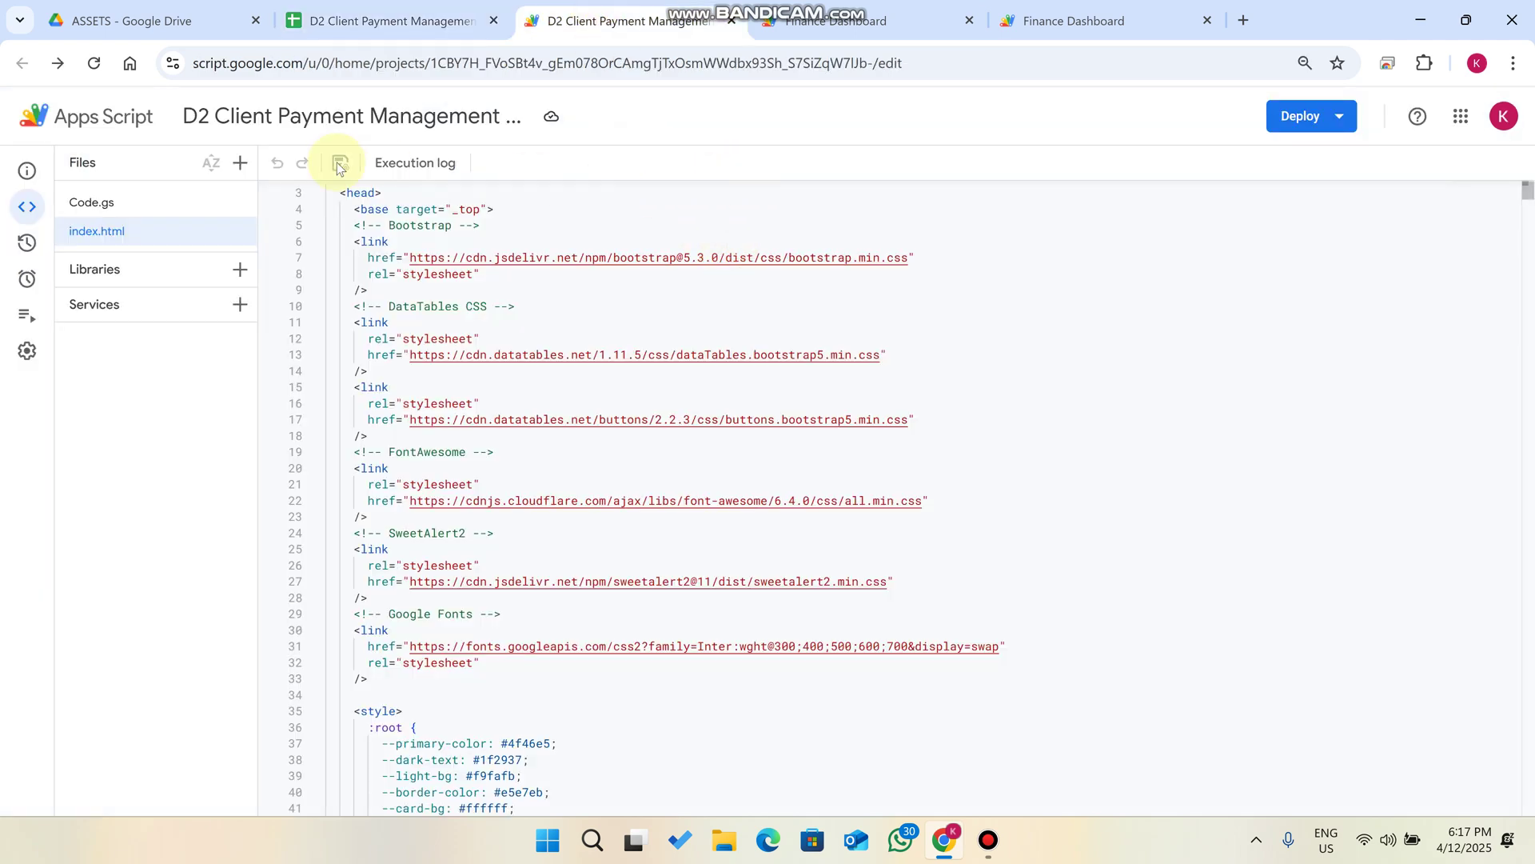
pyautogui.click(94, 202)
pyautogui.click(876, 18)
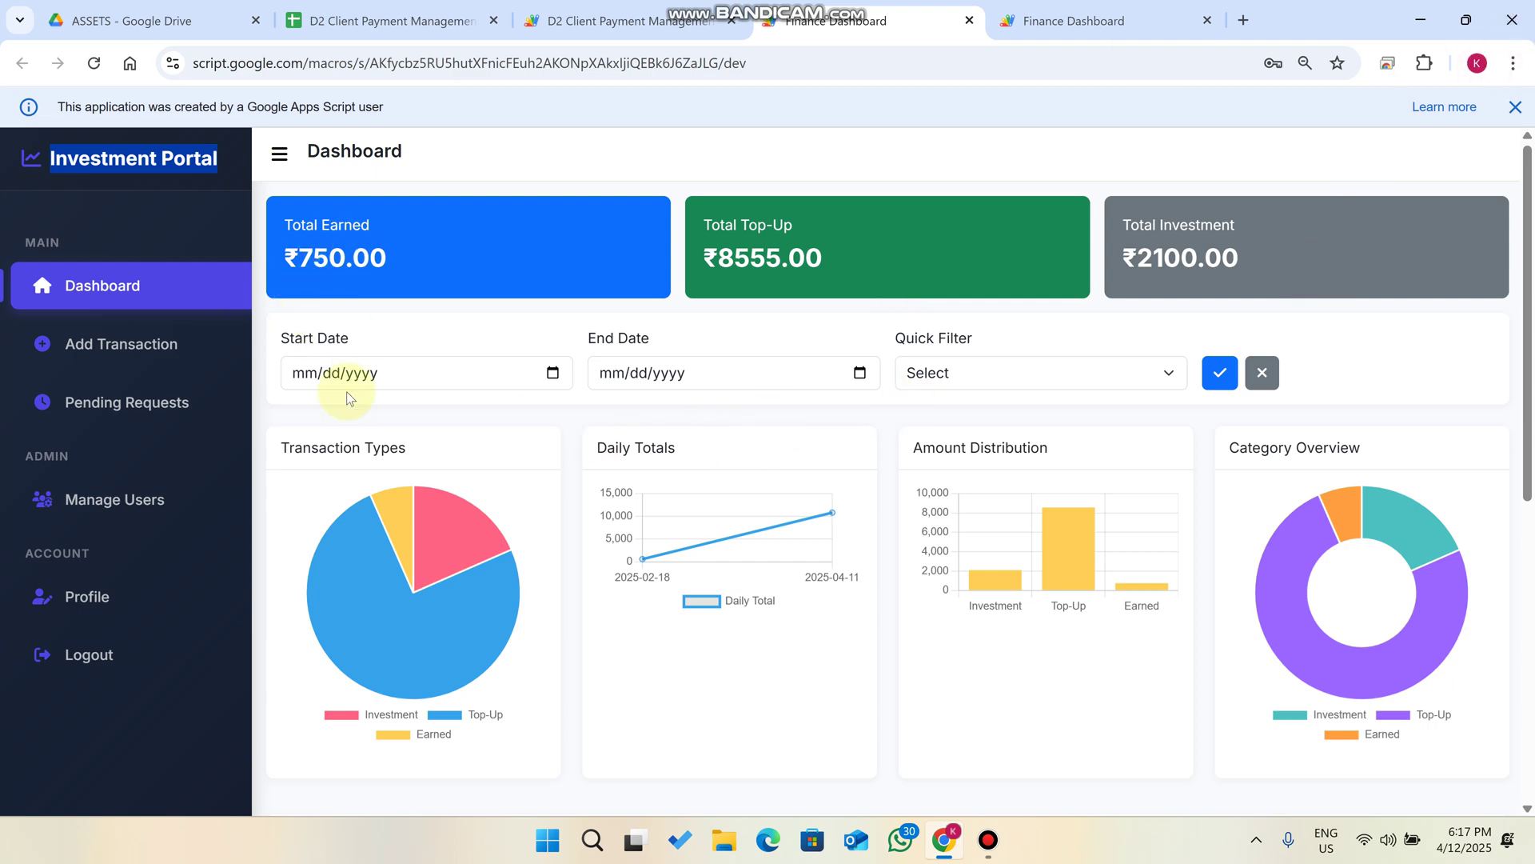
# Log out of both Finance Dashboard tabs, confirming each logout.
pyautogui.scroll(-6, 168, 575)
pyautogui.scroll(5, 161, 583)
pyautogui.click(76, 593)
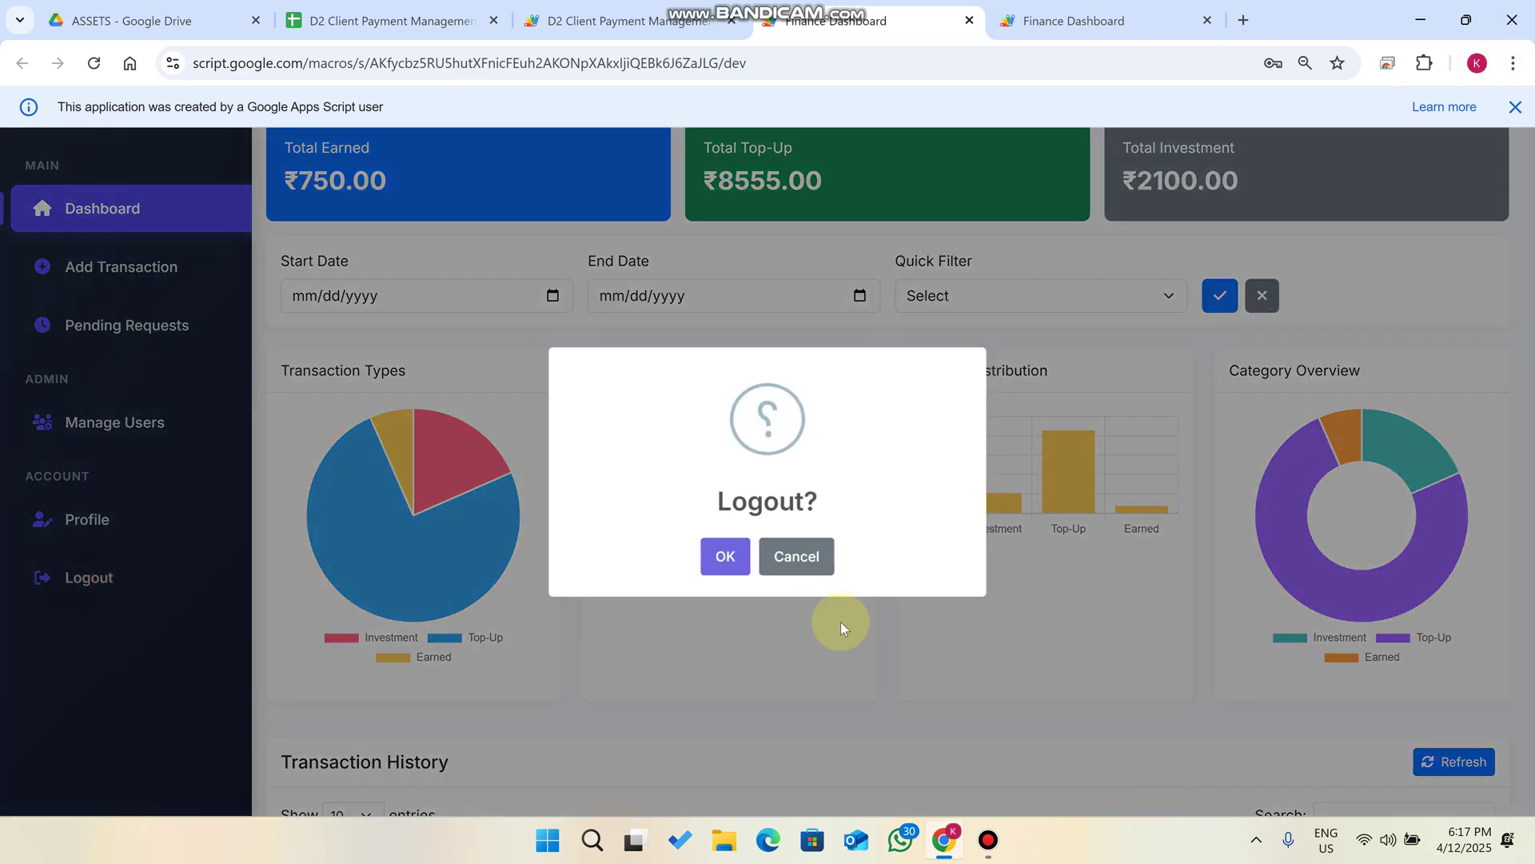
pyautogui.click(720, 555)
pyautogui.click(1139, 9)
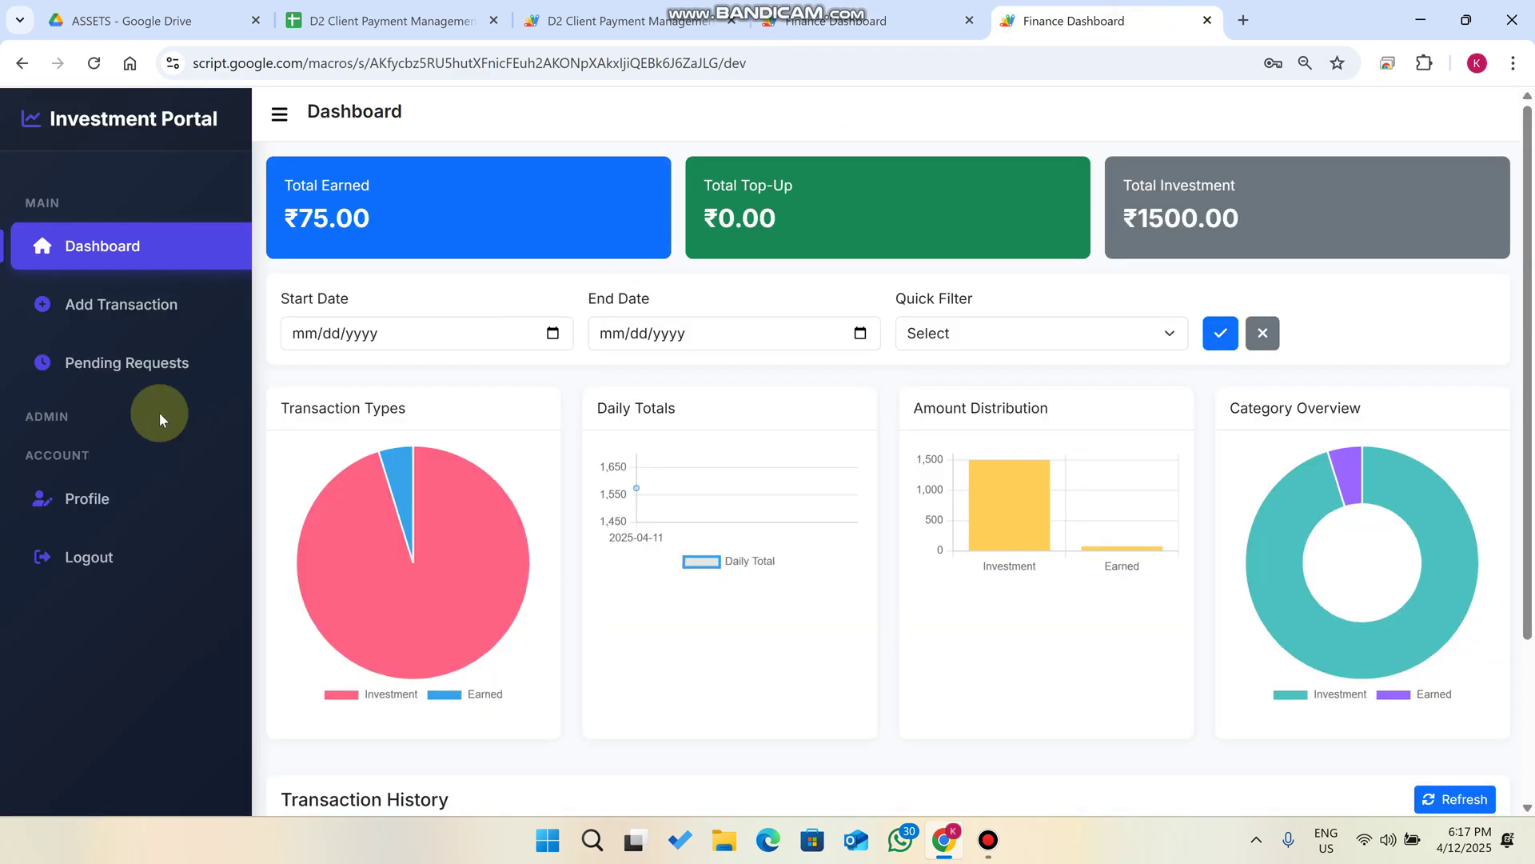
pyautogui.click(117, 551)
pyautogui.click(715, 546)
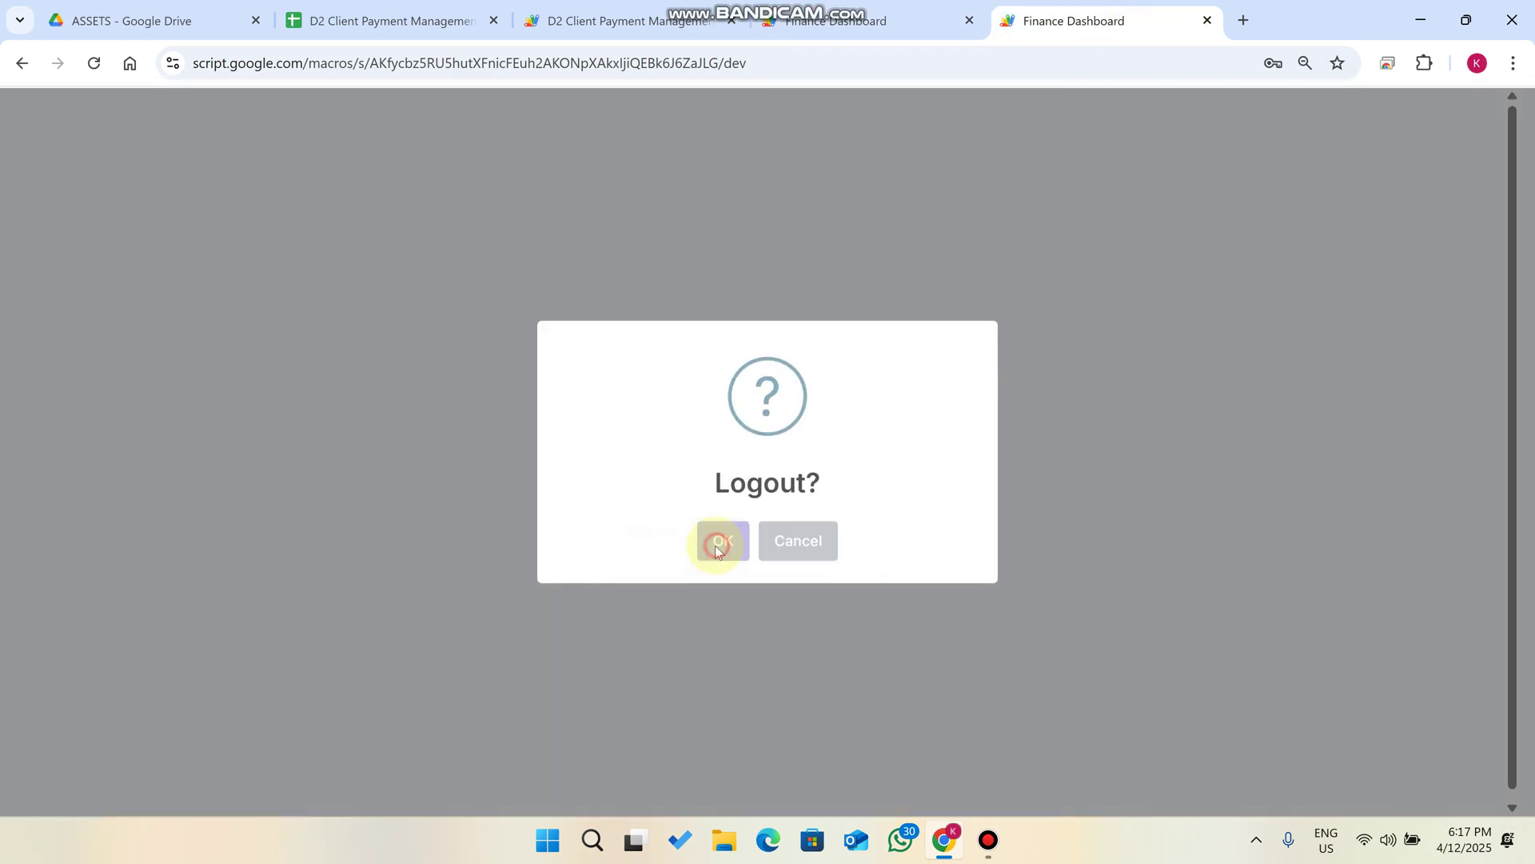
# Reload the login page, dismiss the Apps Script banner and show the spreadsheet's Login sheet.
pyautogui.click(93, 63)
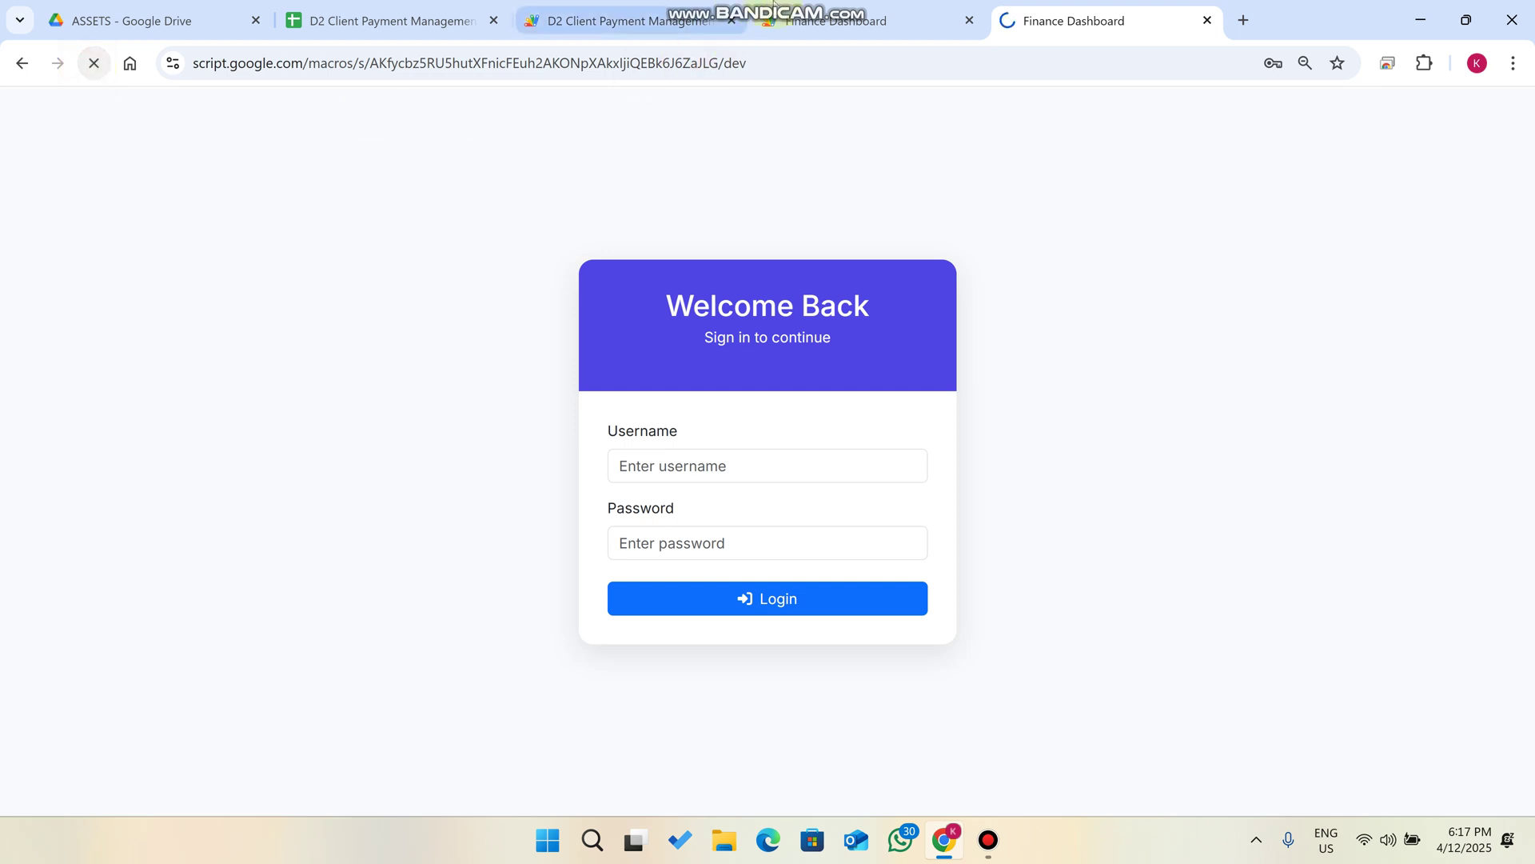
pyautogui.click(94, 63)
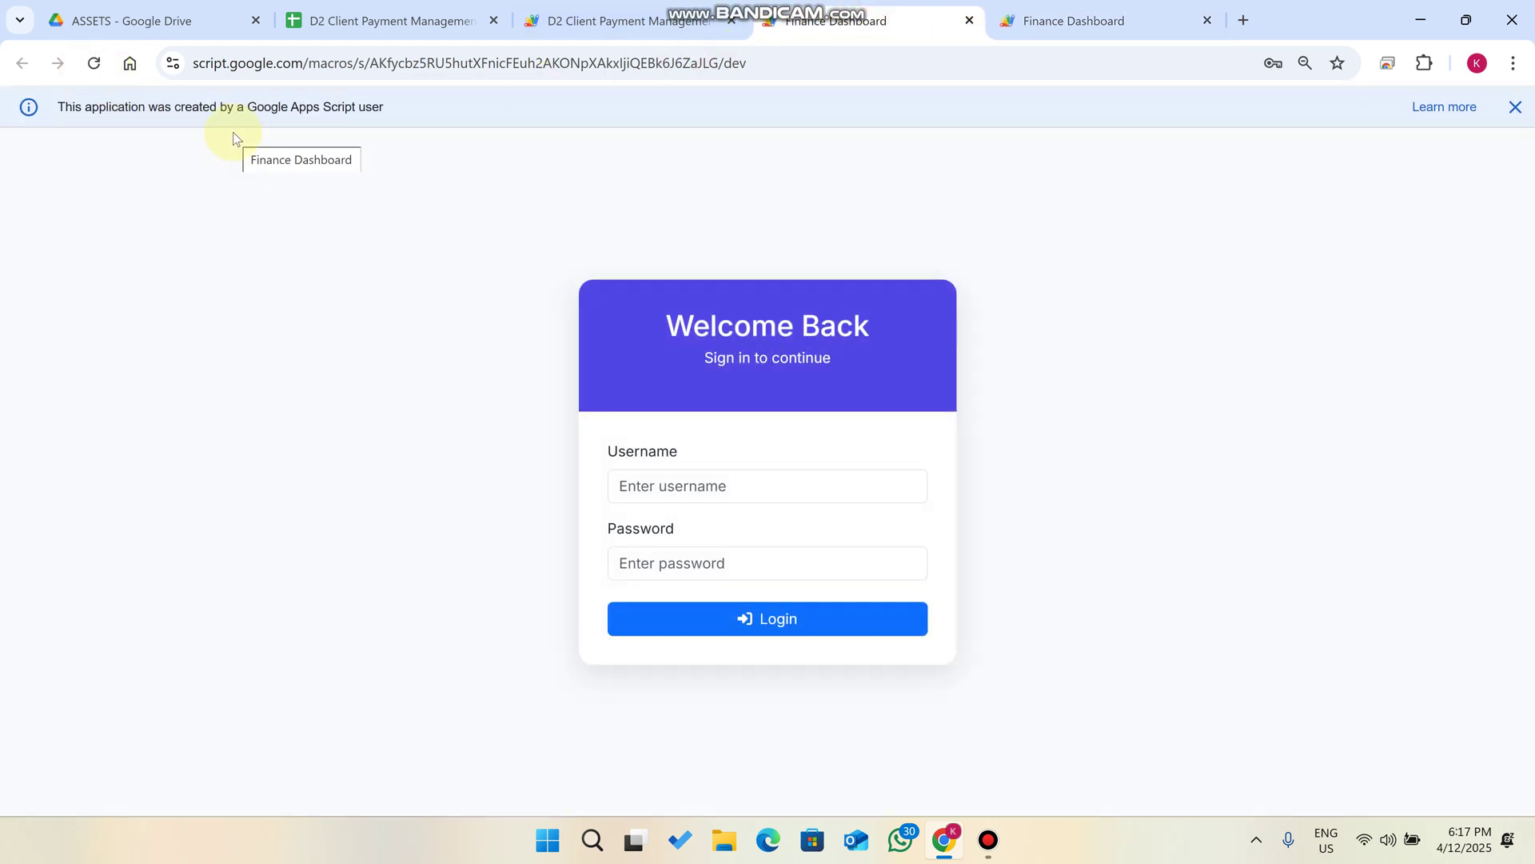
pyautogui.click(1517, 109)
pyautogui.click(384, 21)
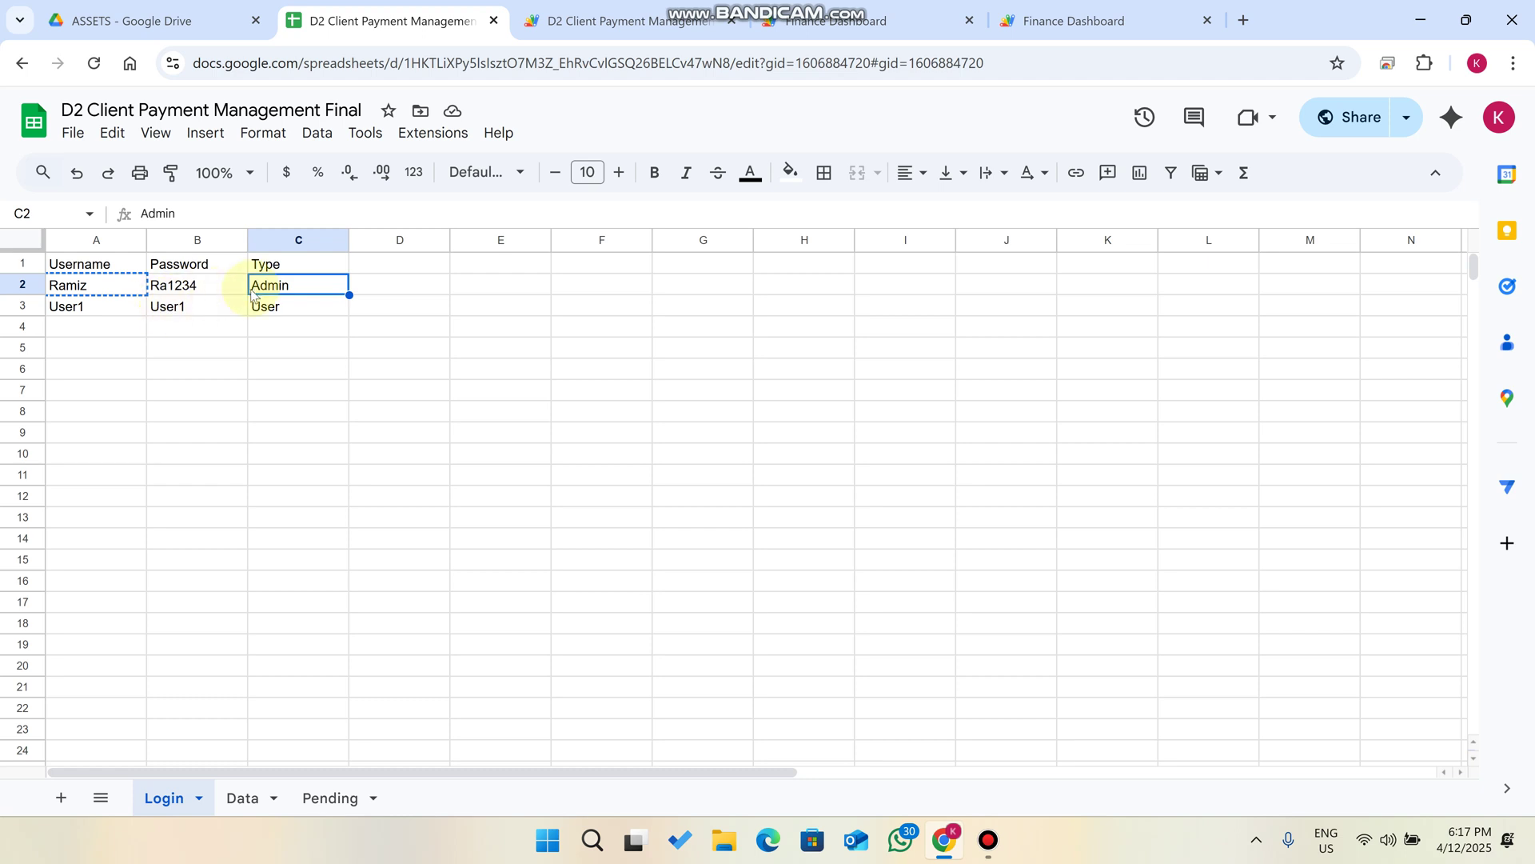
# Log in as admin with the saved credentials and open the Manage Users list.
pyautogui.click(846, 6)
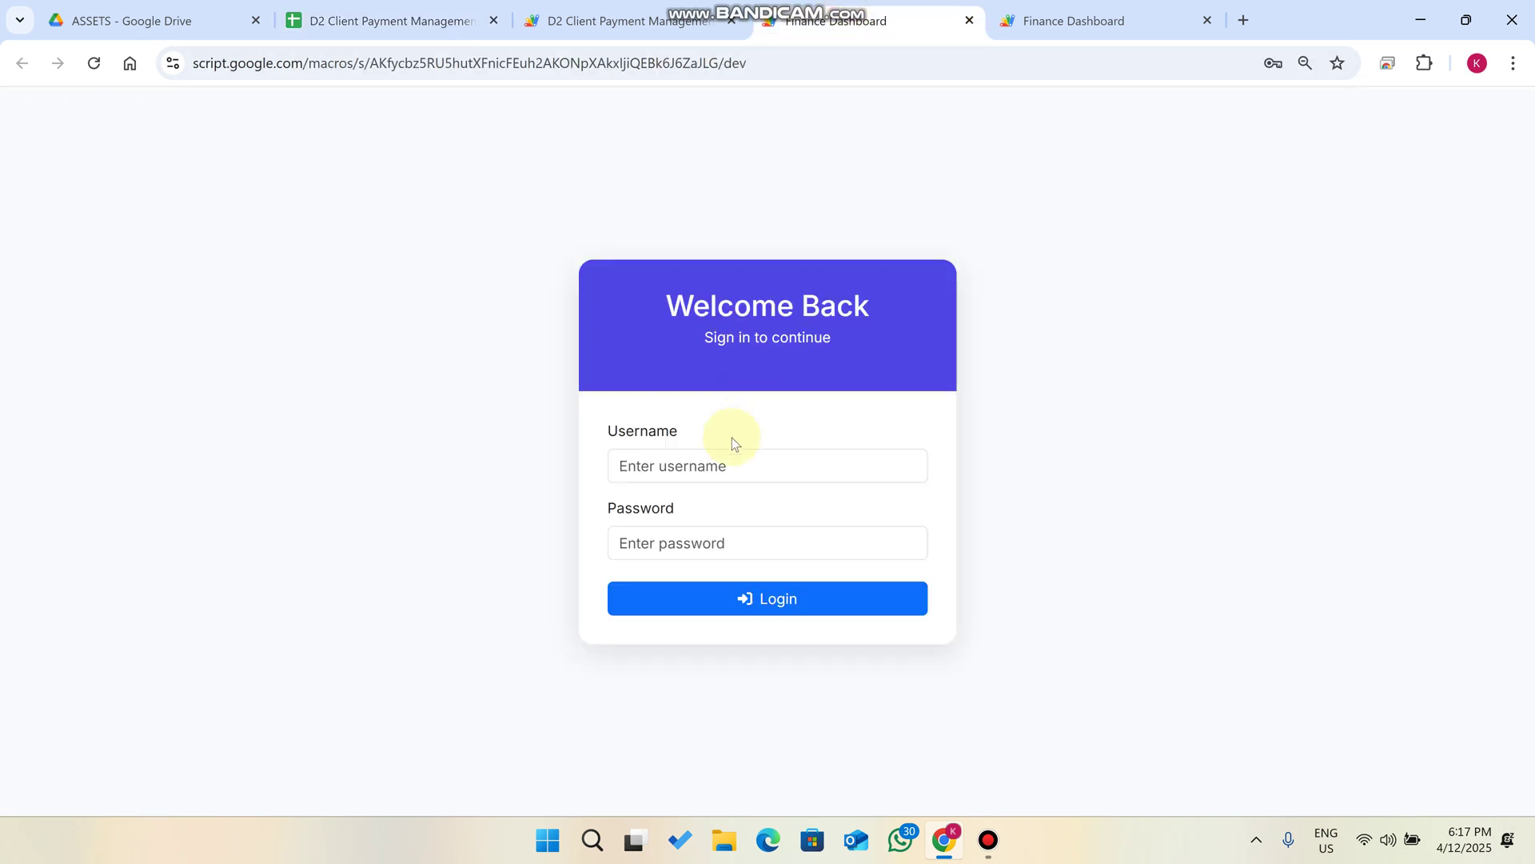
pyautogui.click(701, 459)
pyautogui.click(991, 357)
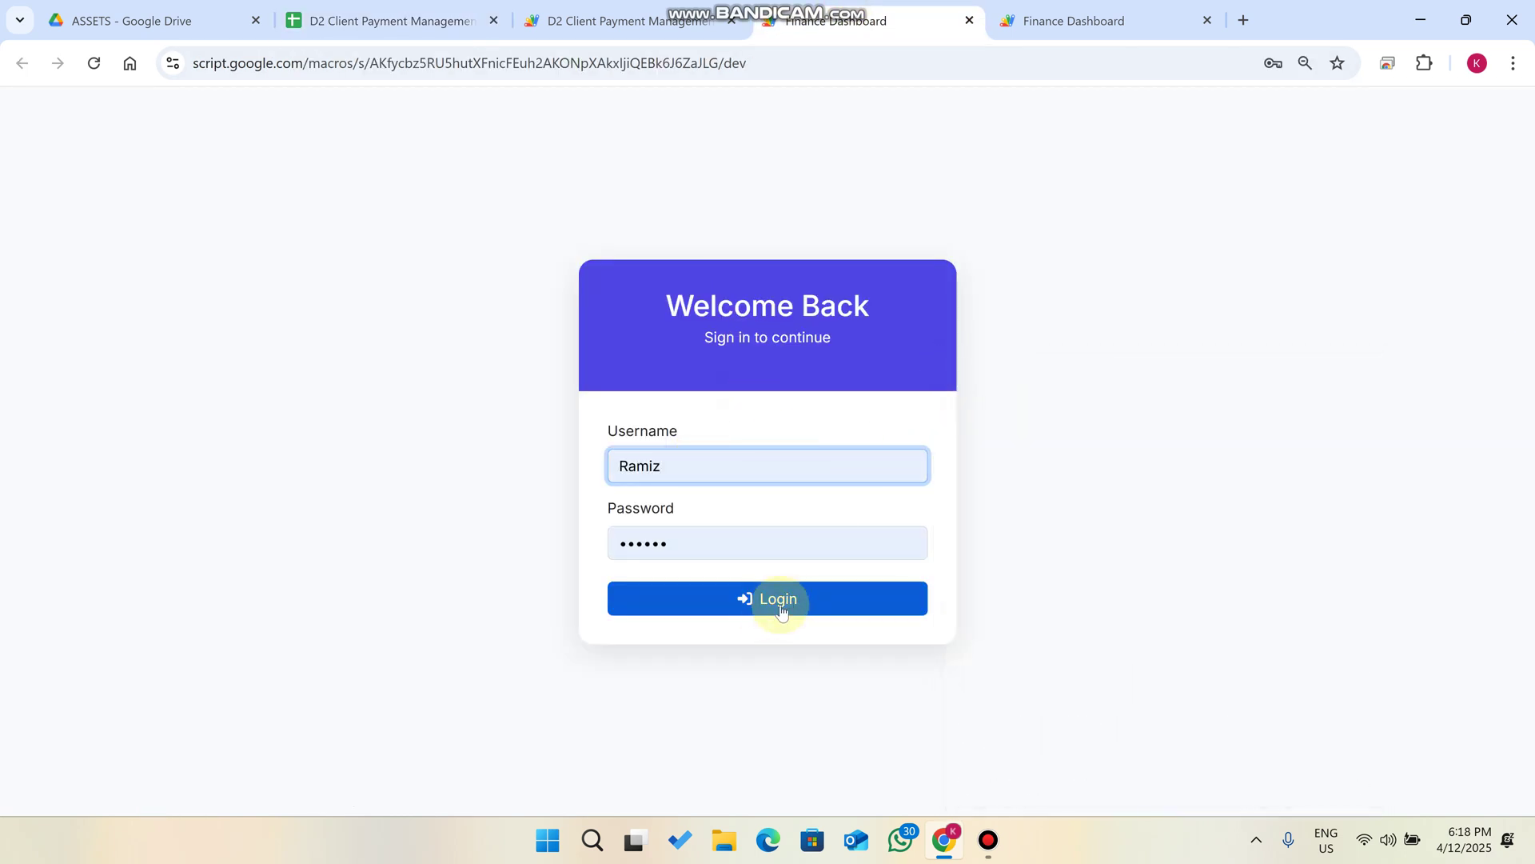
pyautogui.click(781, 610)
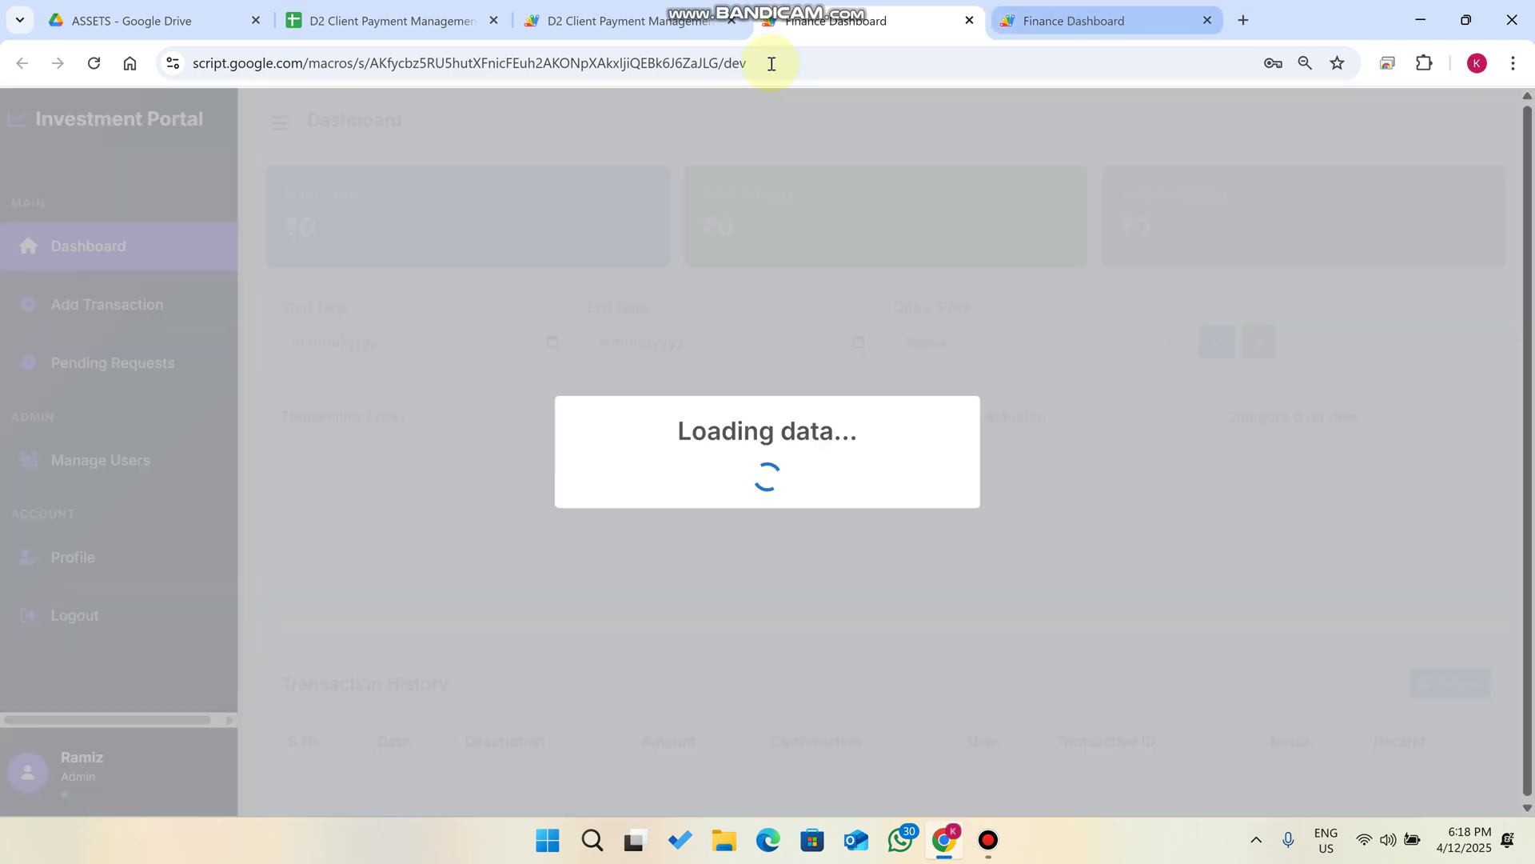
pyautogui.click(928, 363)
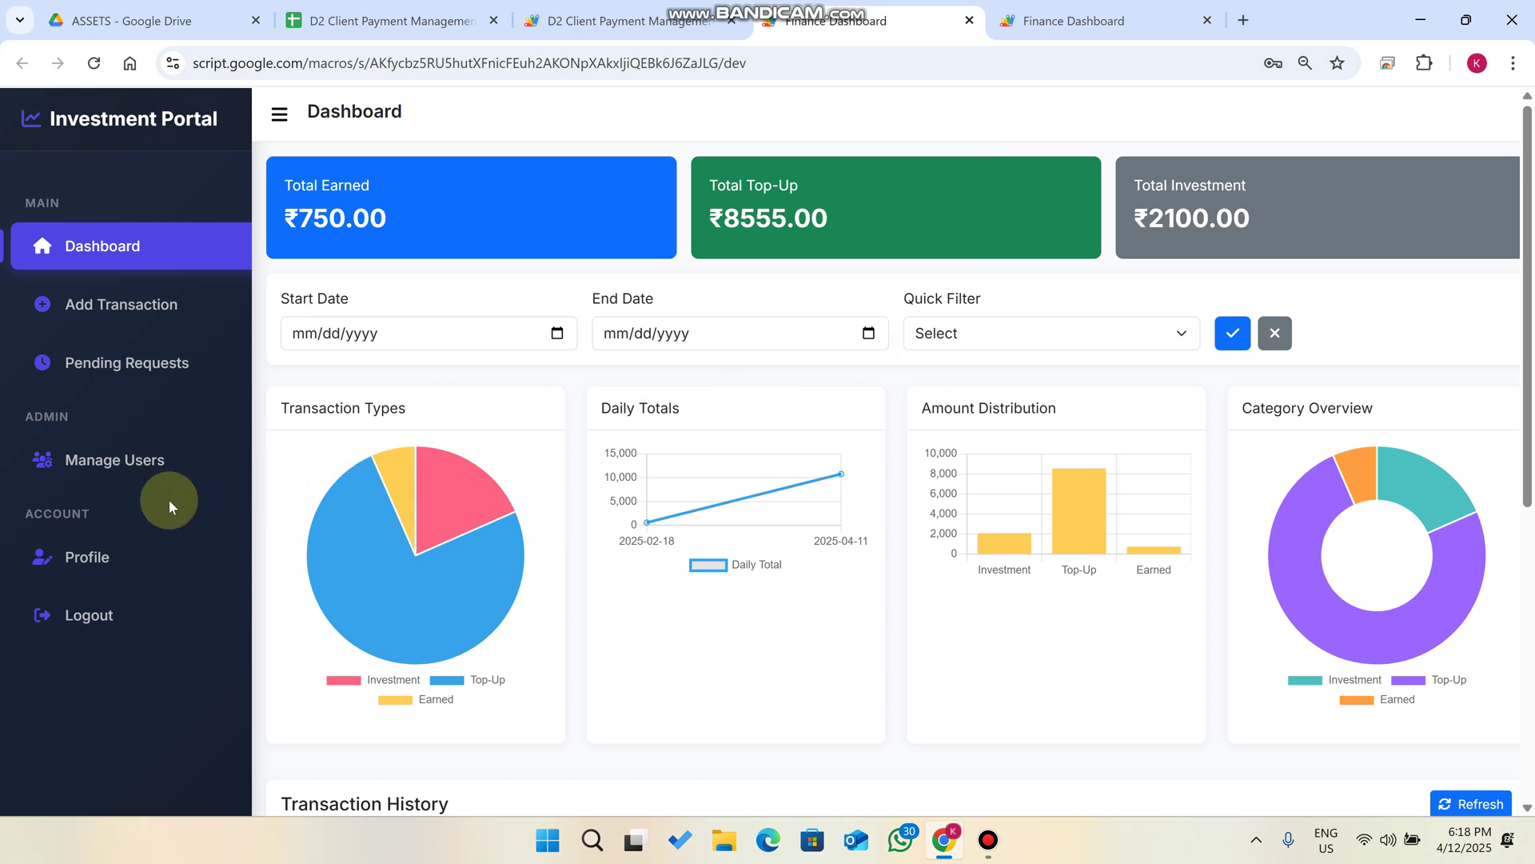
pyautogui.click(147, 468)
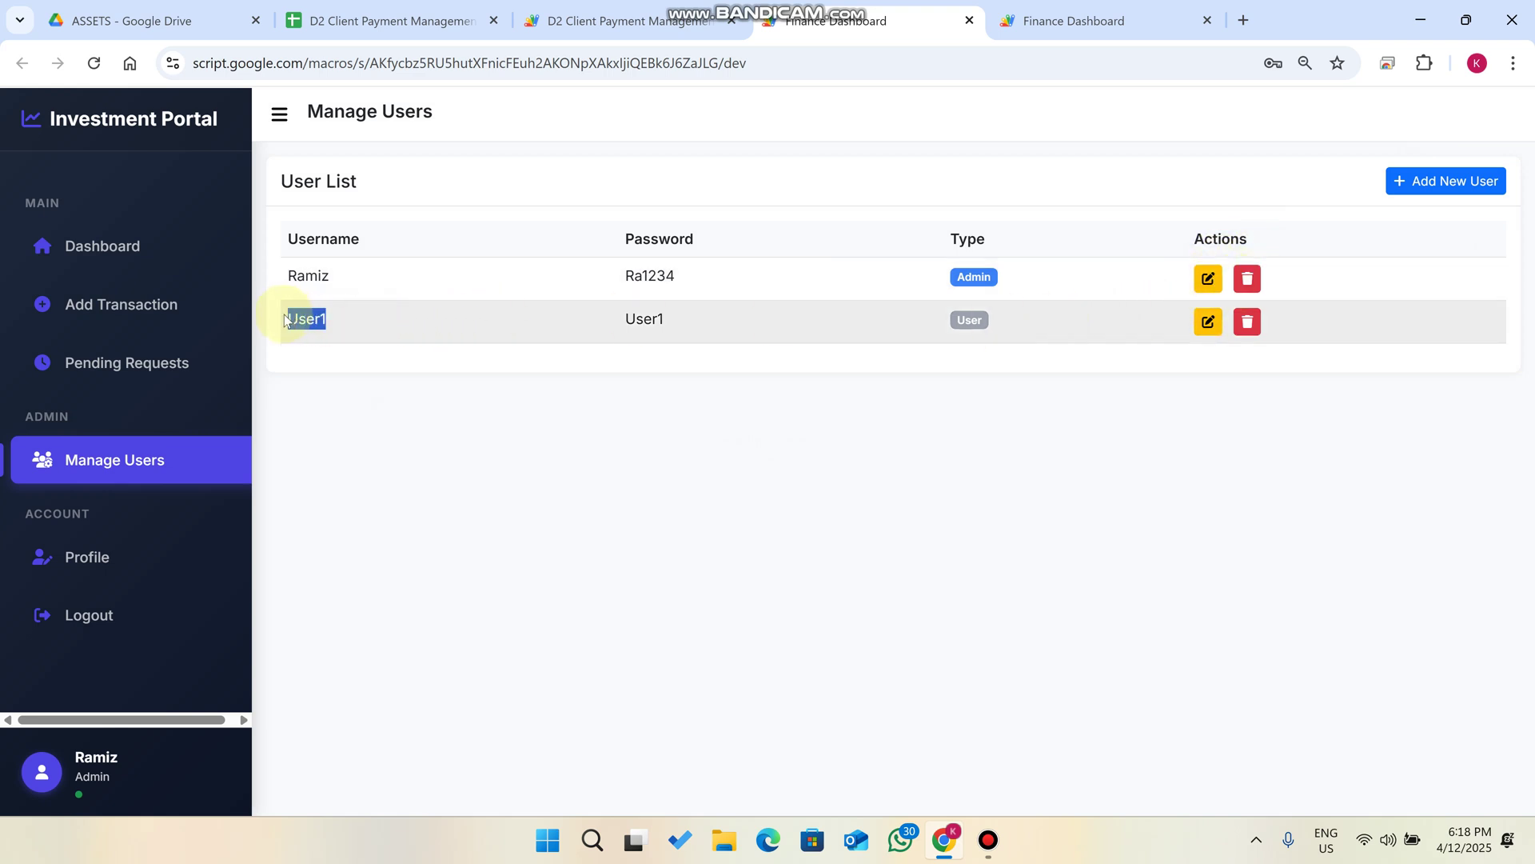
# Sign in as User1 with its password and point out the ₹0 totals.
pyautogui.click(1072, 21)
pyautogui.click(681, 485)
pyautogui.write('User1')
pyautogui.click(675, 562)
pyautogui.write('12345')
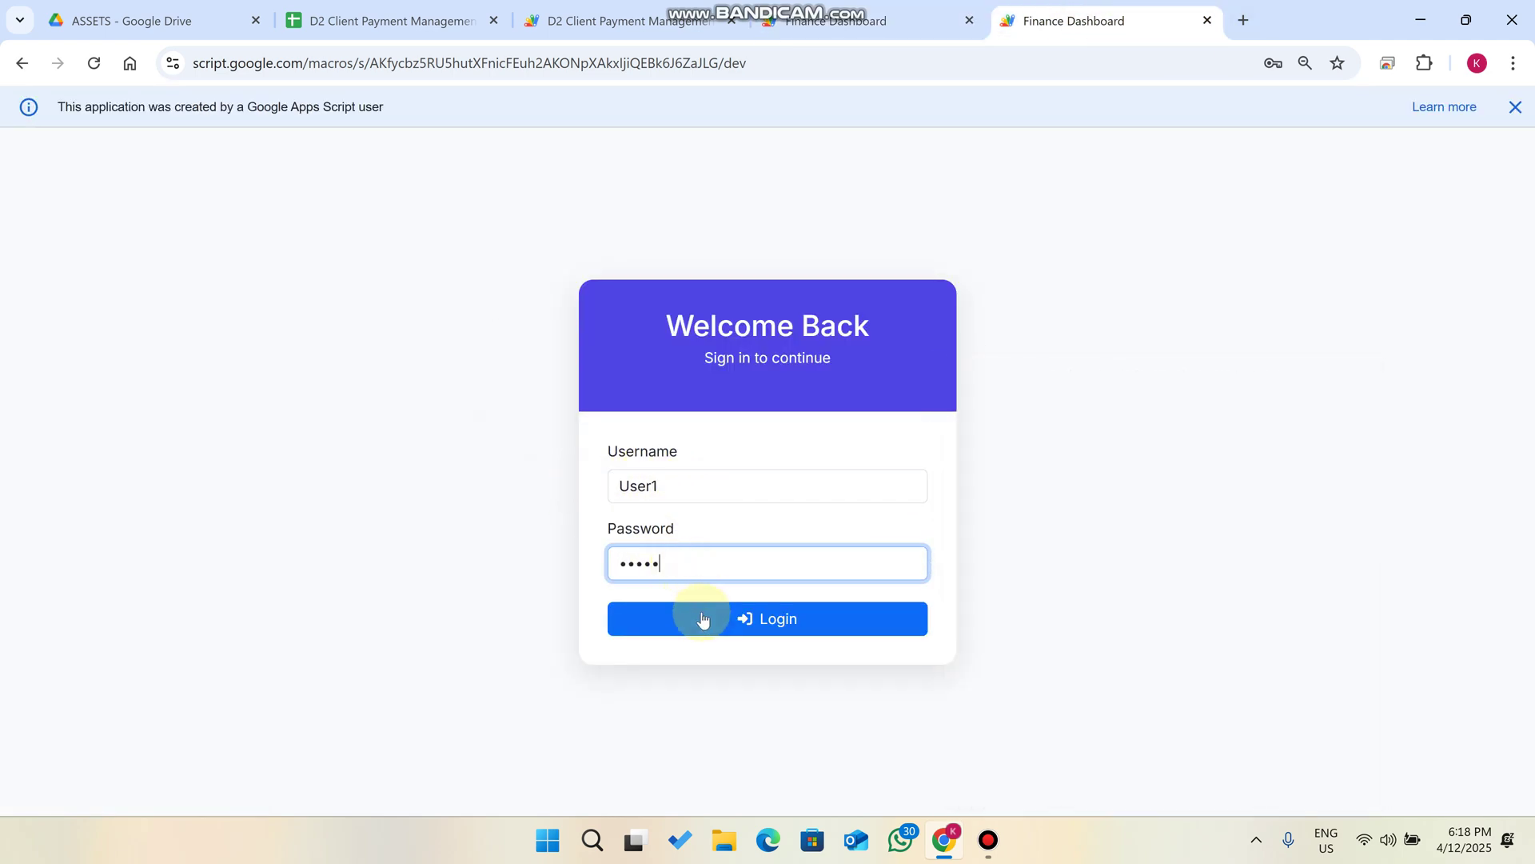
pyautogui.click(703, 618)
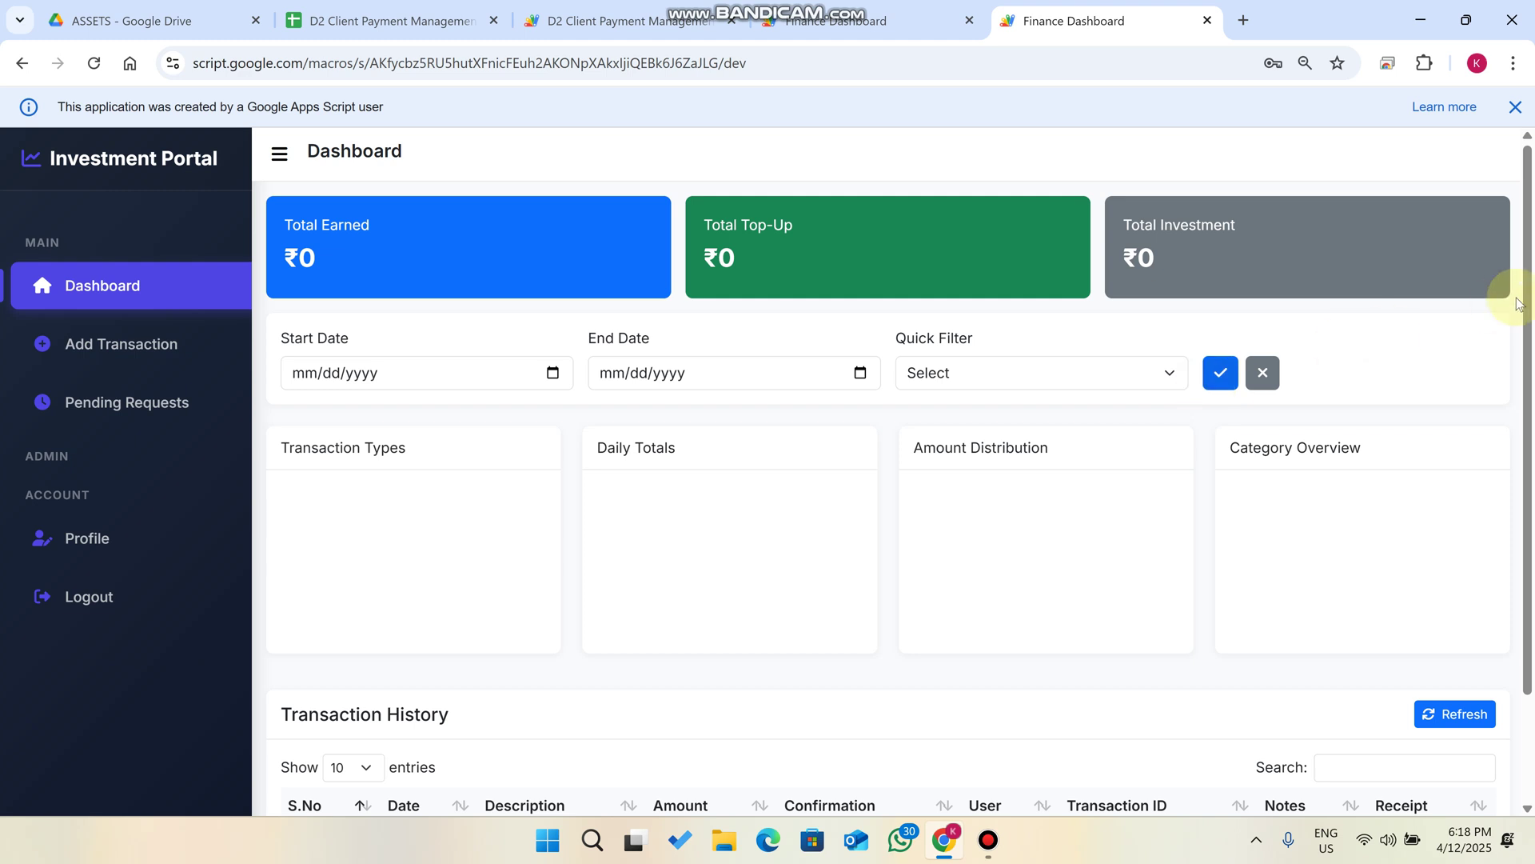
pyautogui.moveTo(1177, 254); pyautogui.dragTo(282, 218)
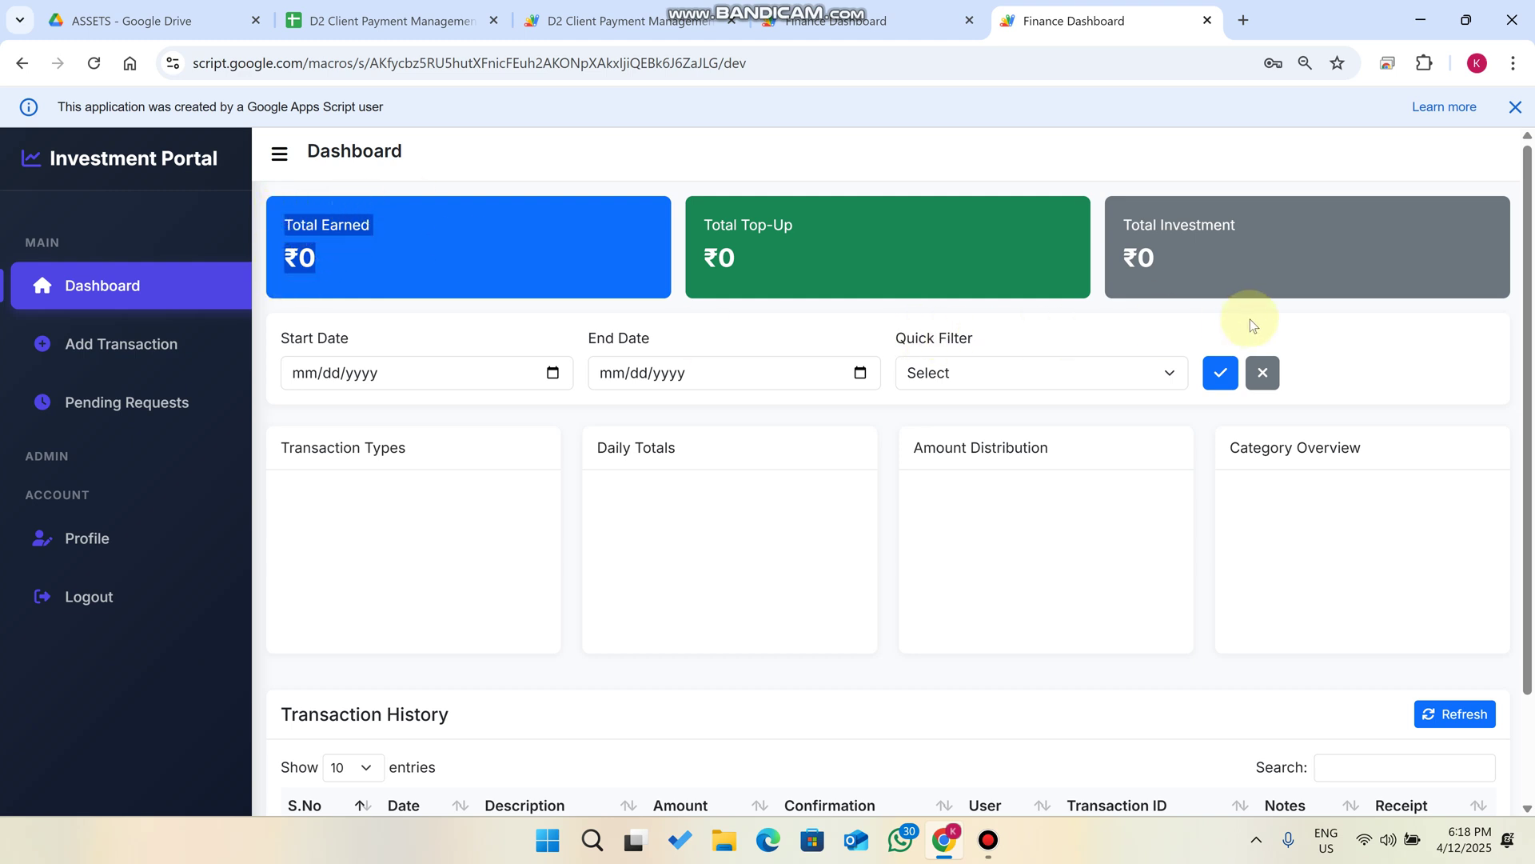
pyautogui.moveTo(1185, 271); pyautogui.dragTo(1114, 216)
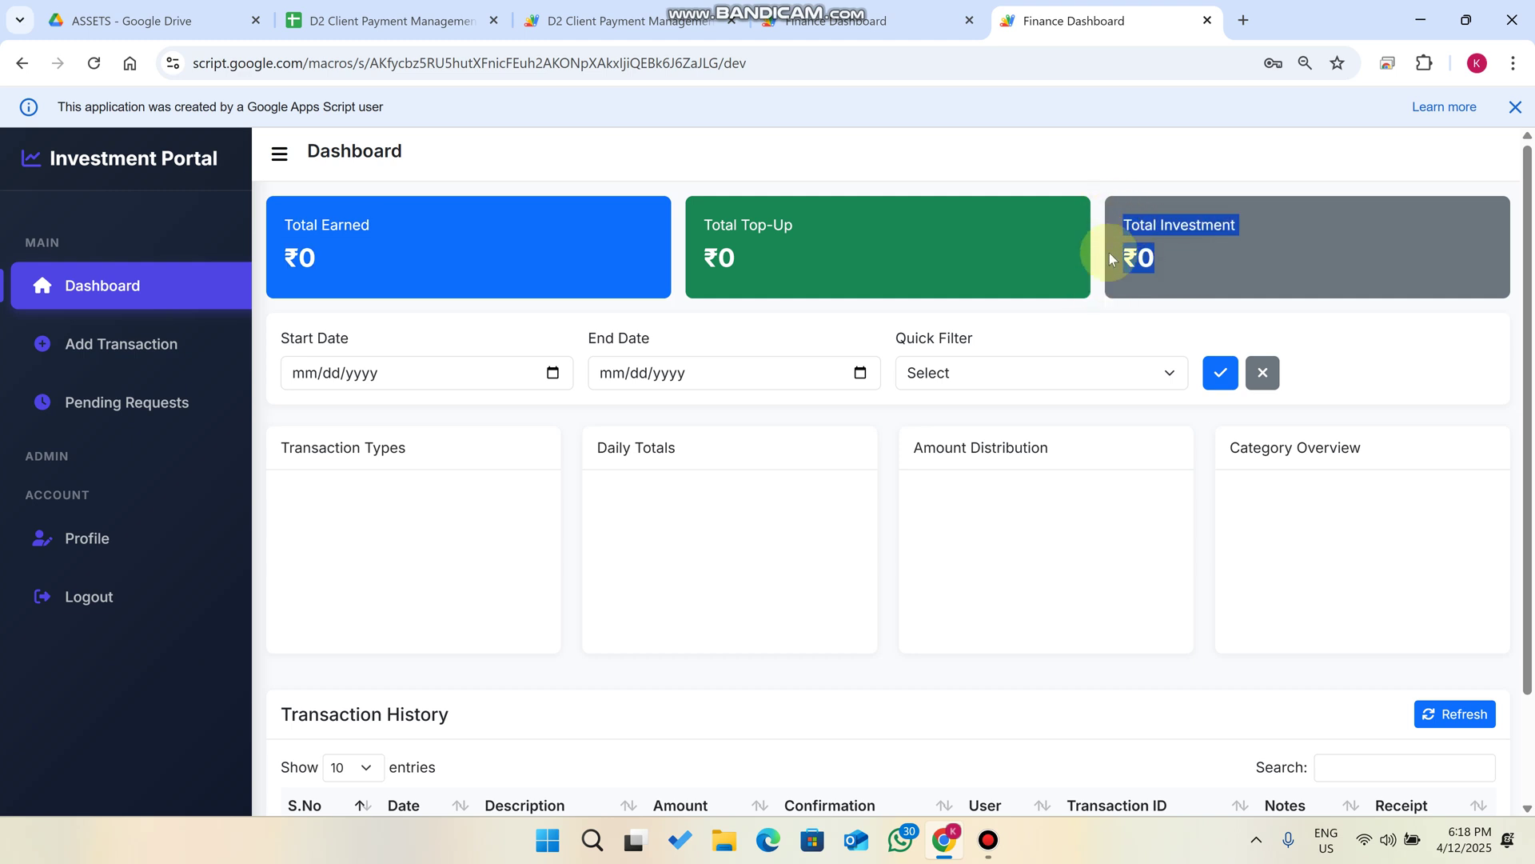
# Fill in a new ₹1500 Investment transaction with transaction ID 12345 and a note.
pyautogui.click(137, 351)
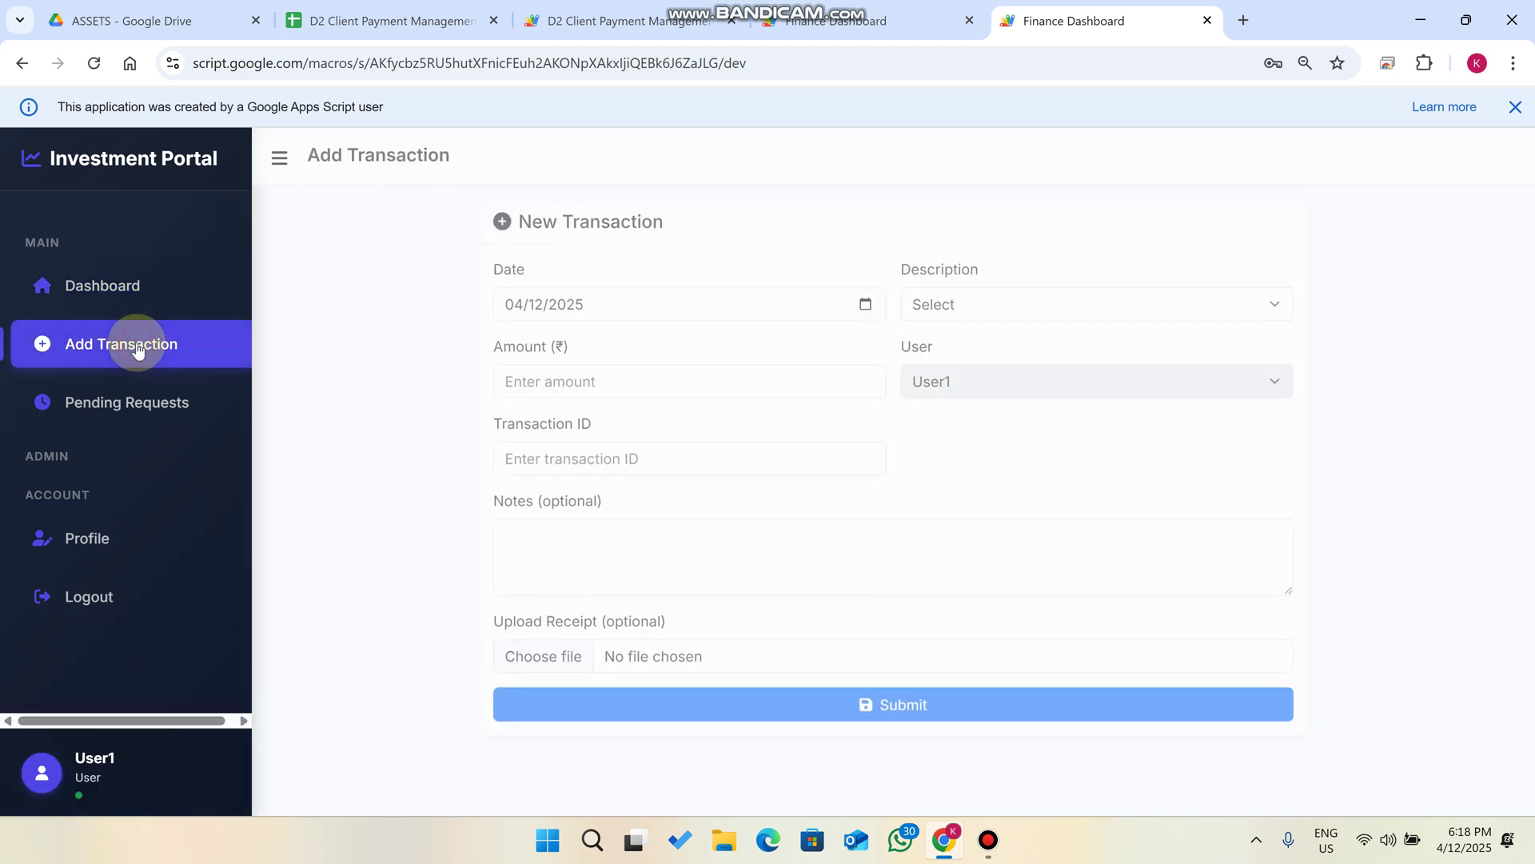
pyautogui.click(1044, 308)
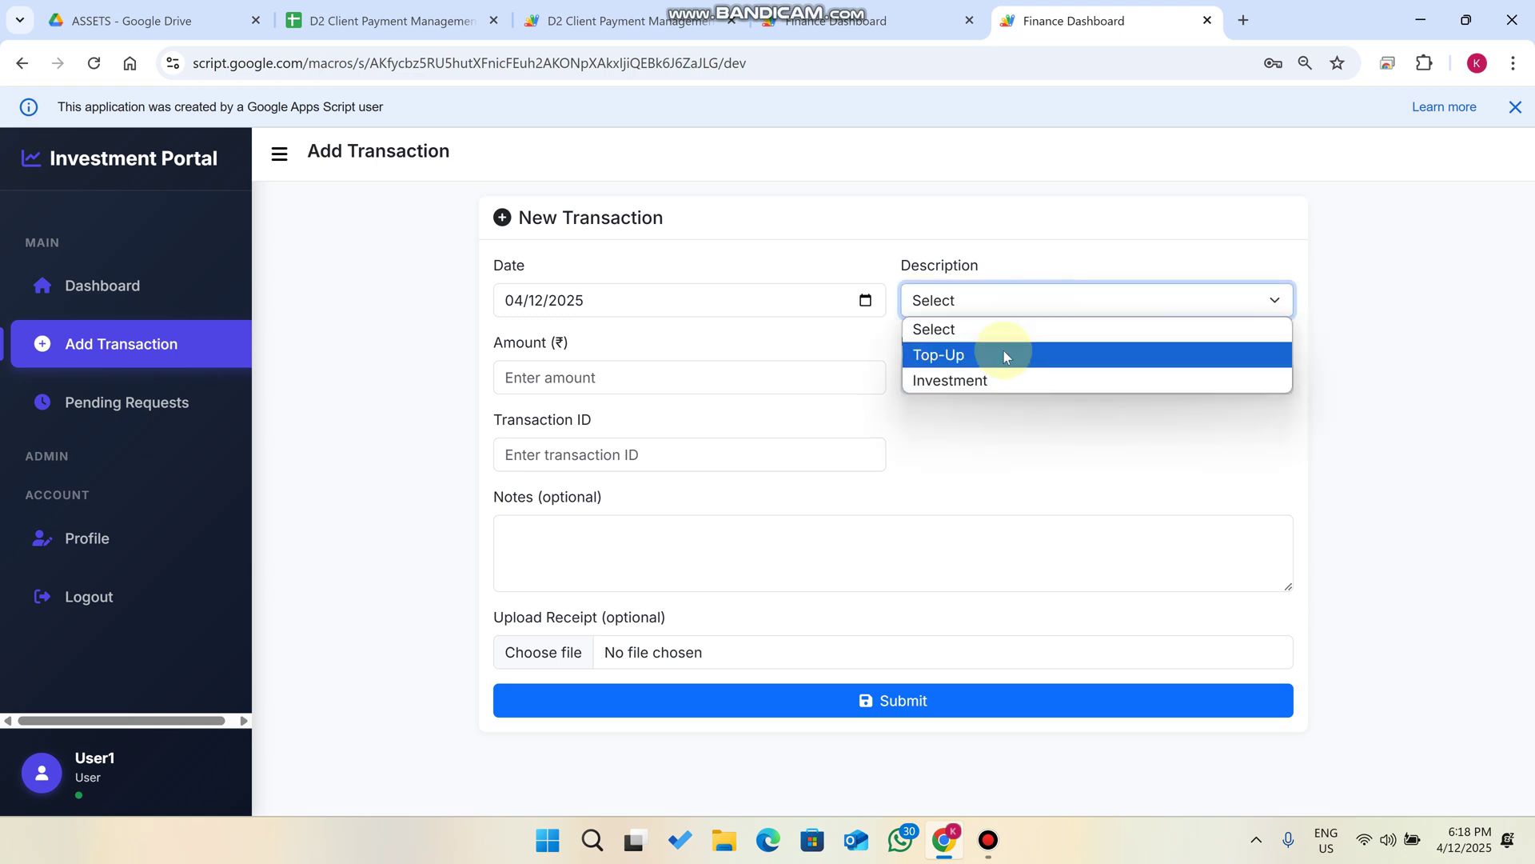
pyautogui.click(1009, 381)
pyautogui.click(615, 371)
pyautogui.write('1500')
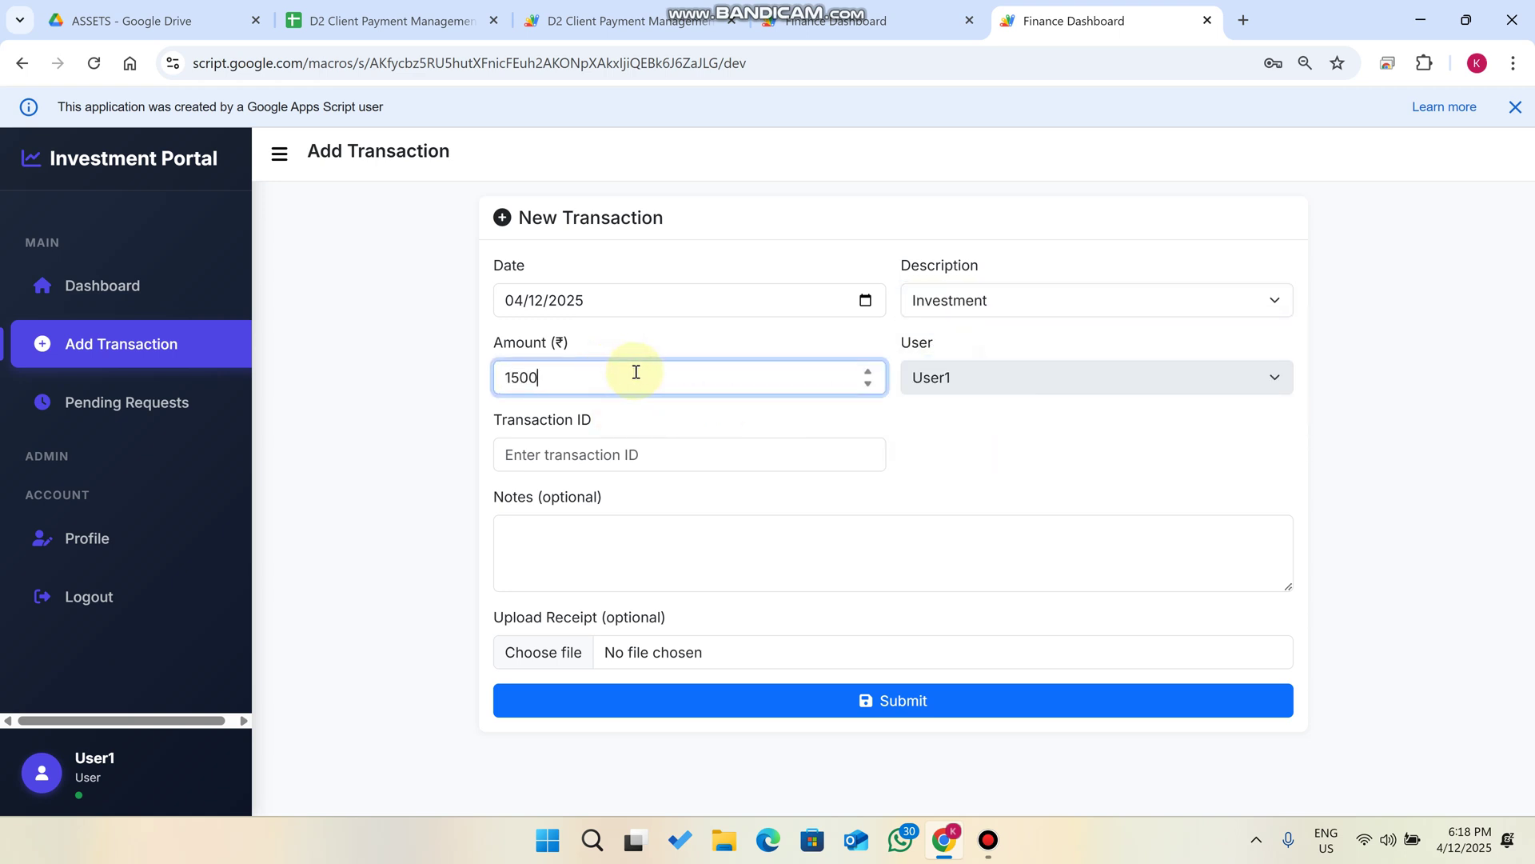
pyautogui.click(907, 381)
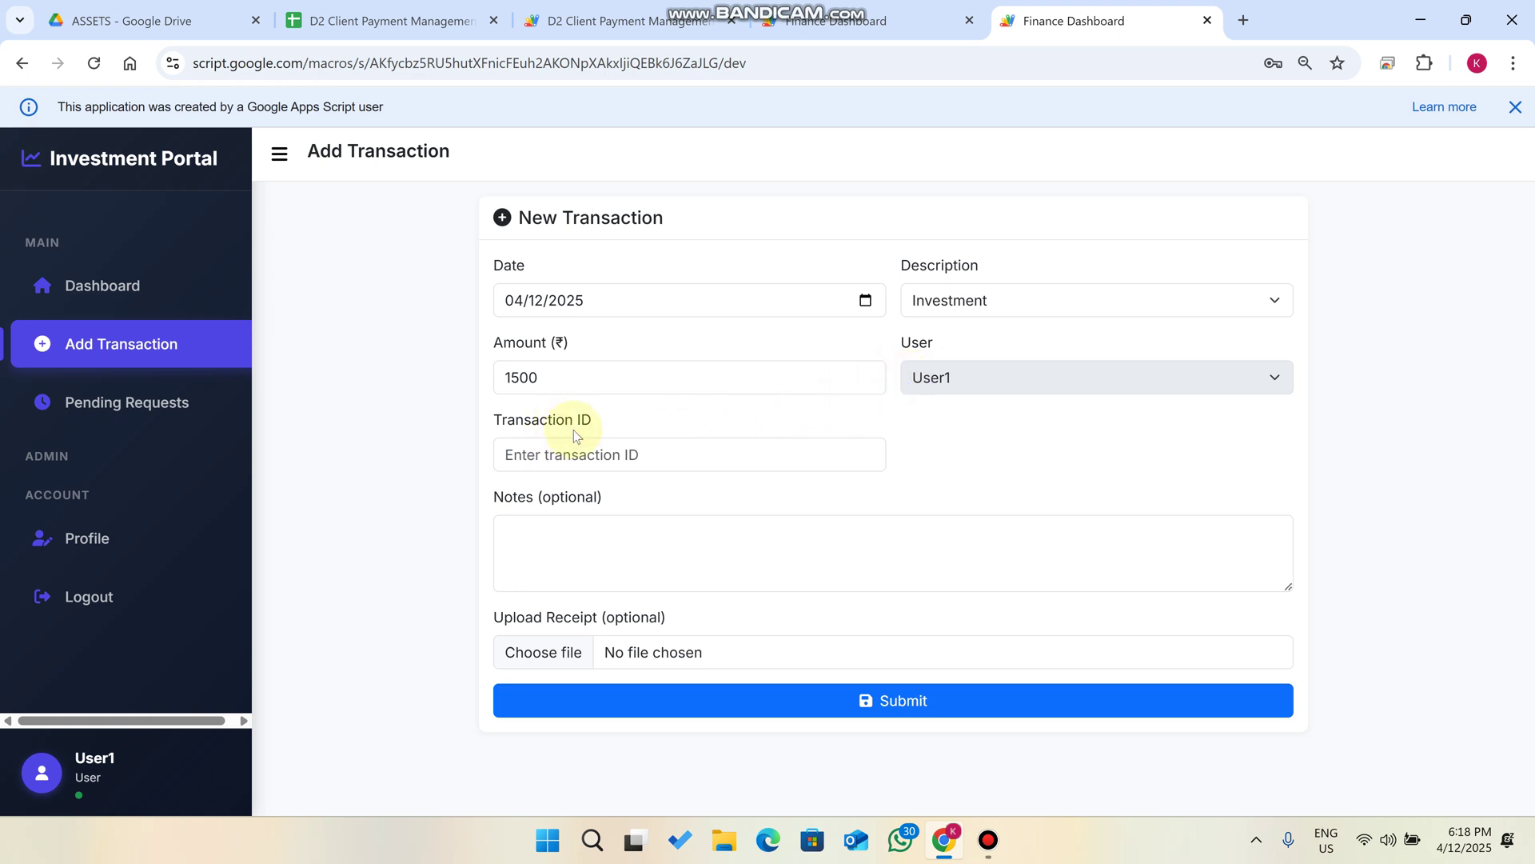
pyautogui.click(584, 455)
pyautogui.write('12345')
pyautogui.click(654, 542)
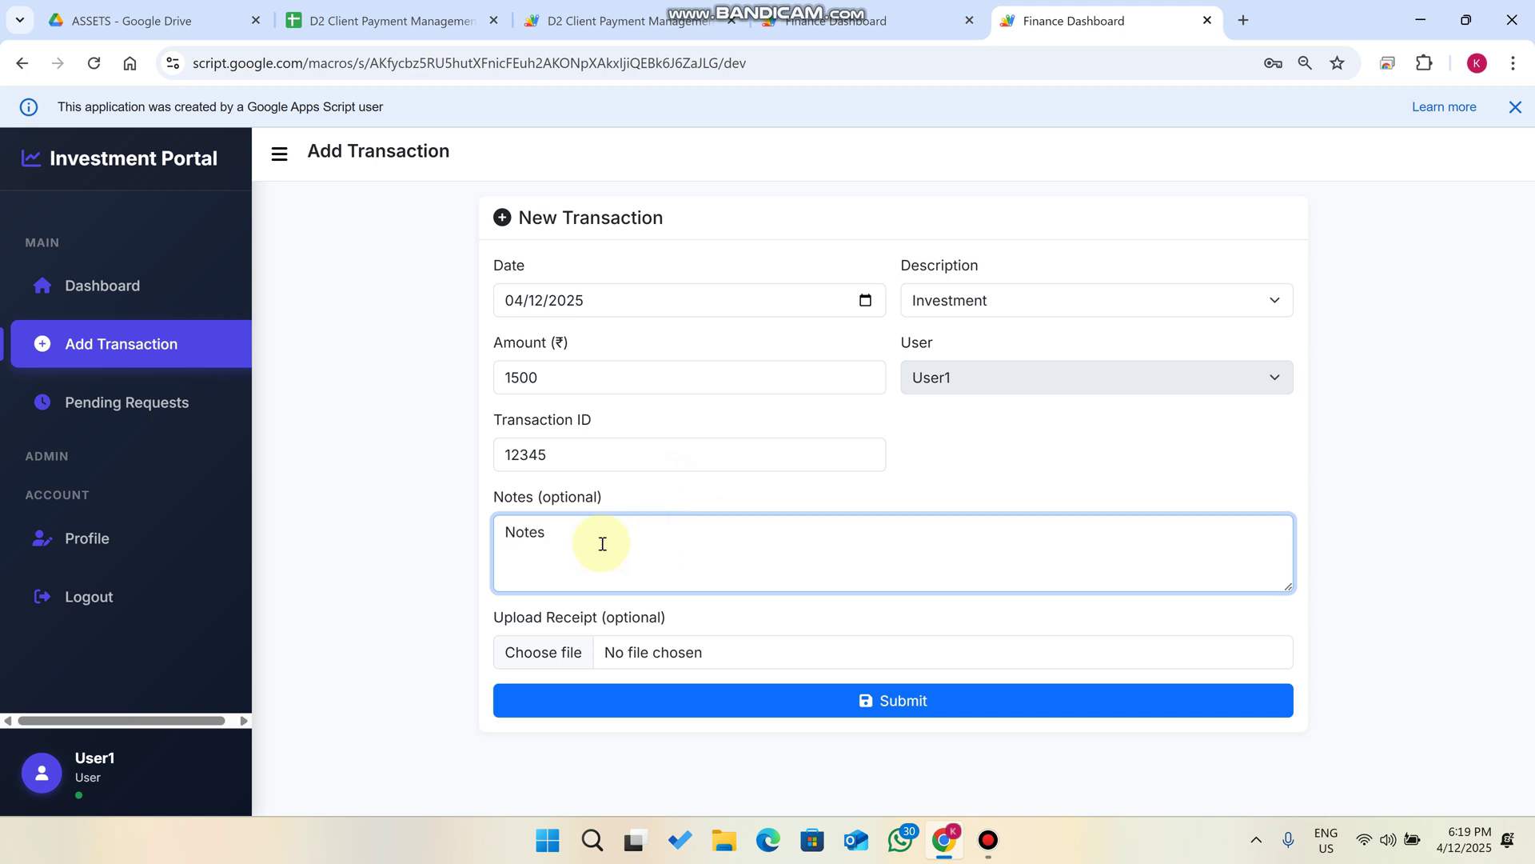
# Attach E.png as the receipt and submit the transaction.
pyautogui.click(552, 654)
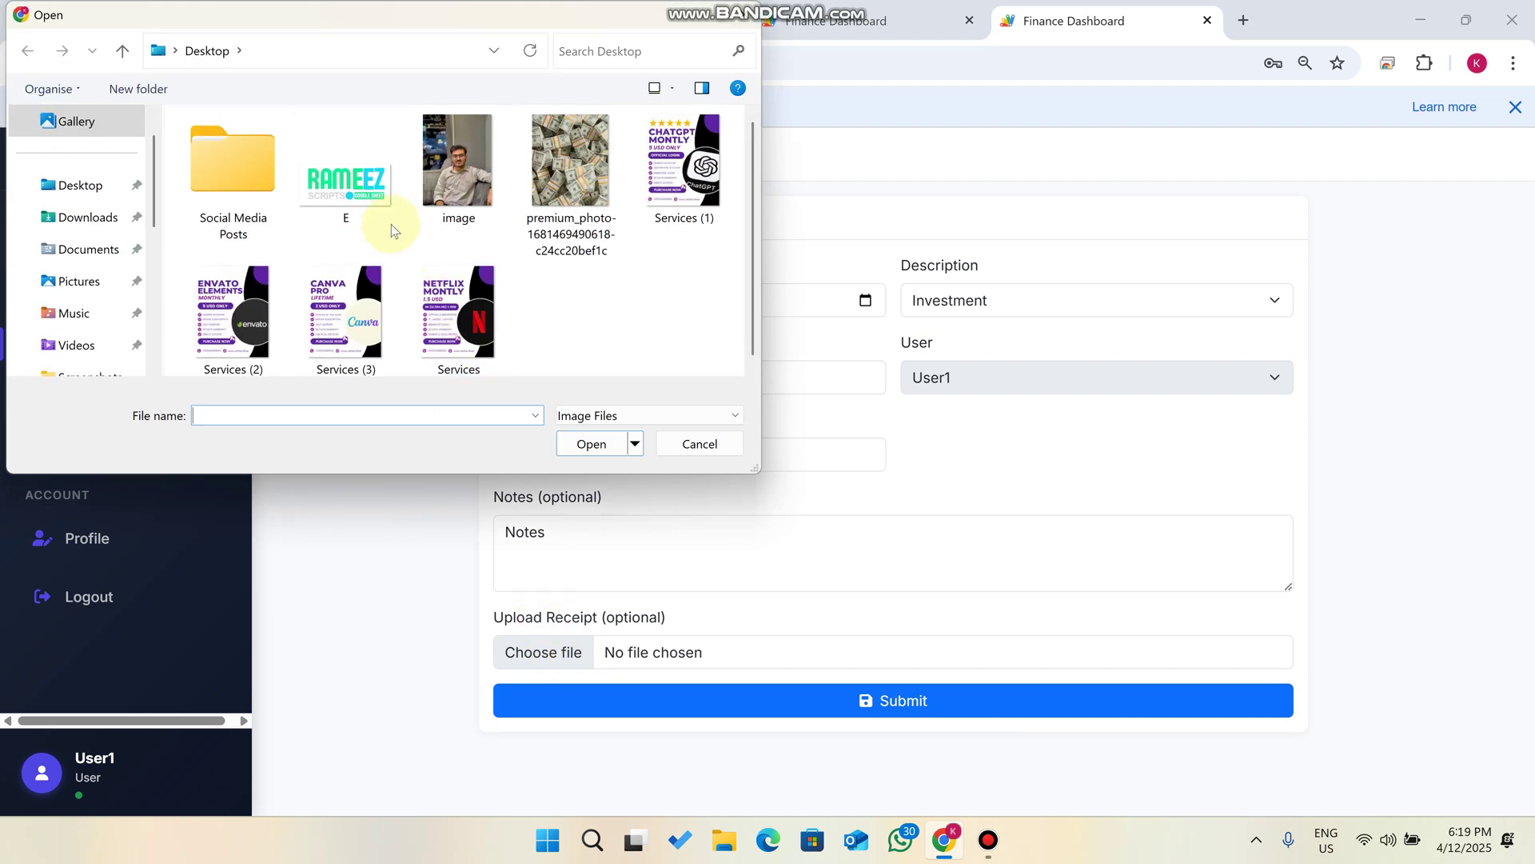
pyautogui.click(391, 220)
pyautogui.click(590, 443)
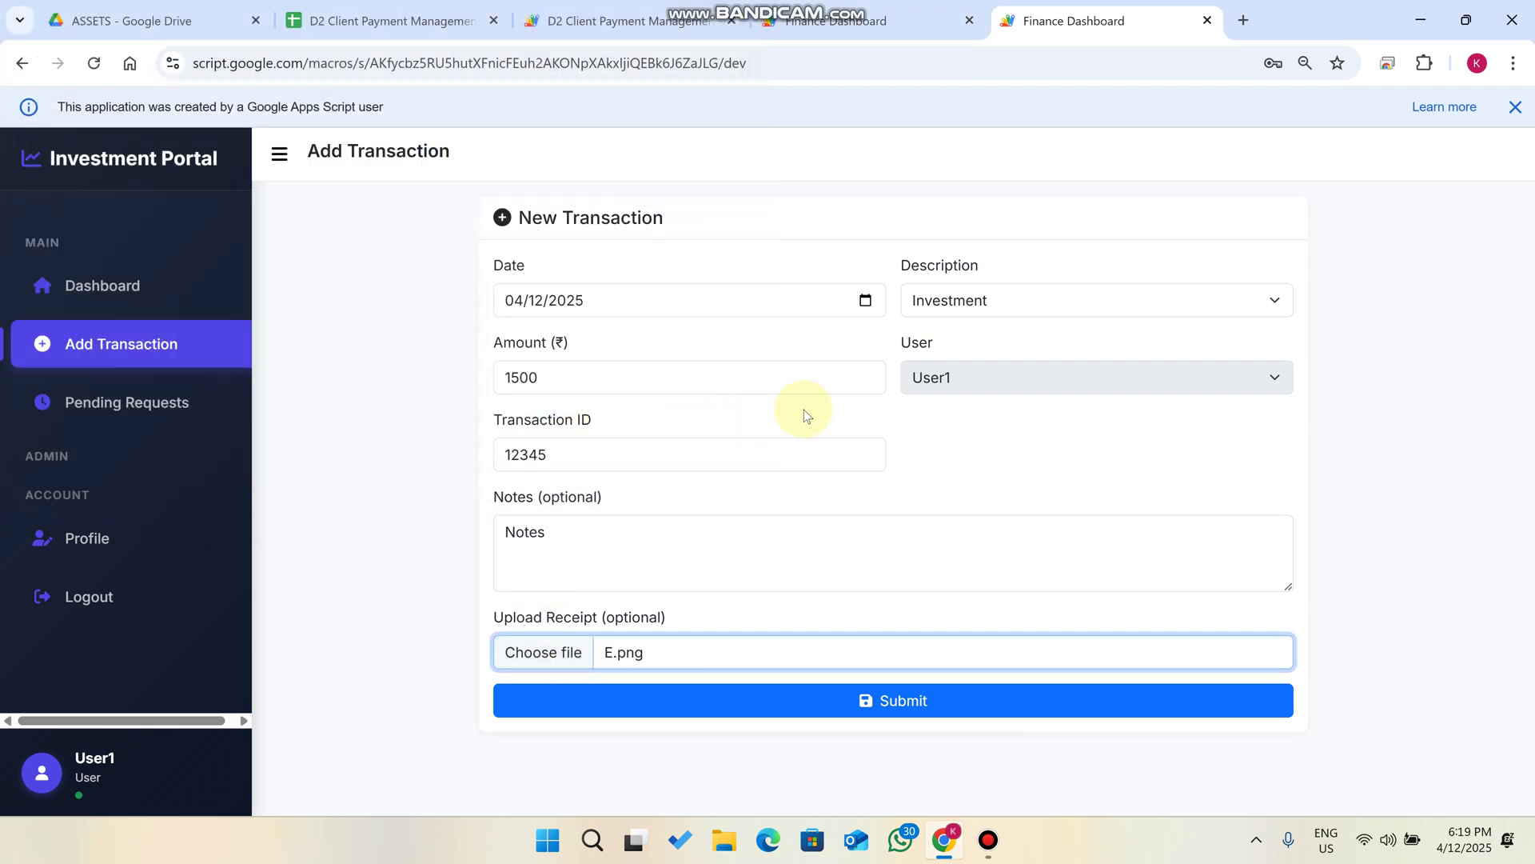
pyautogui.click(943, 700)
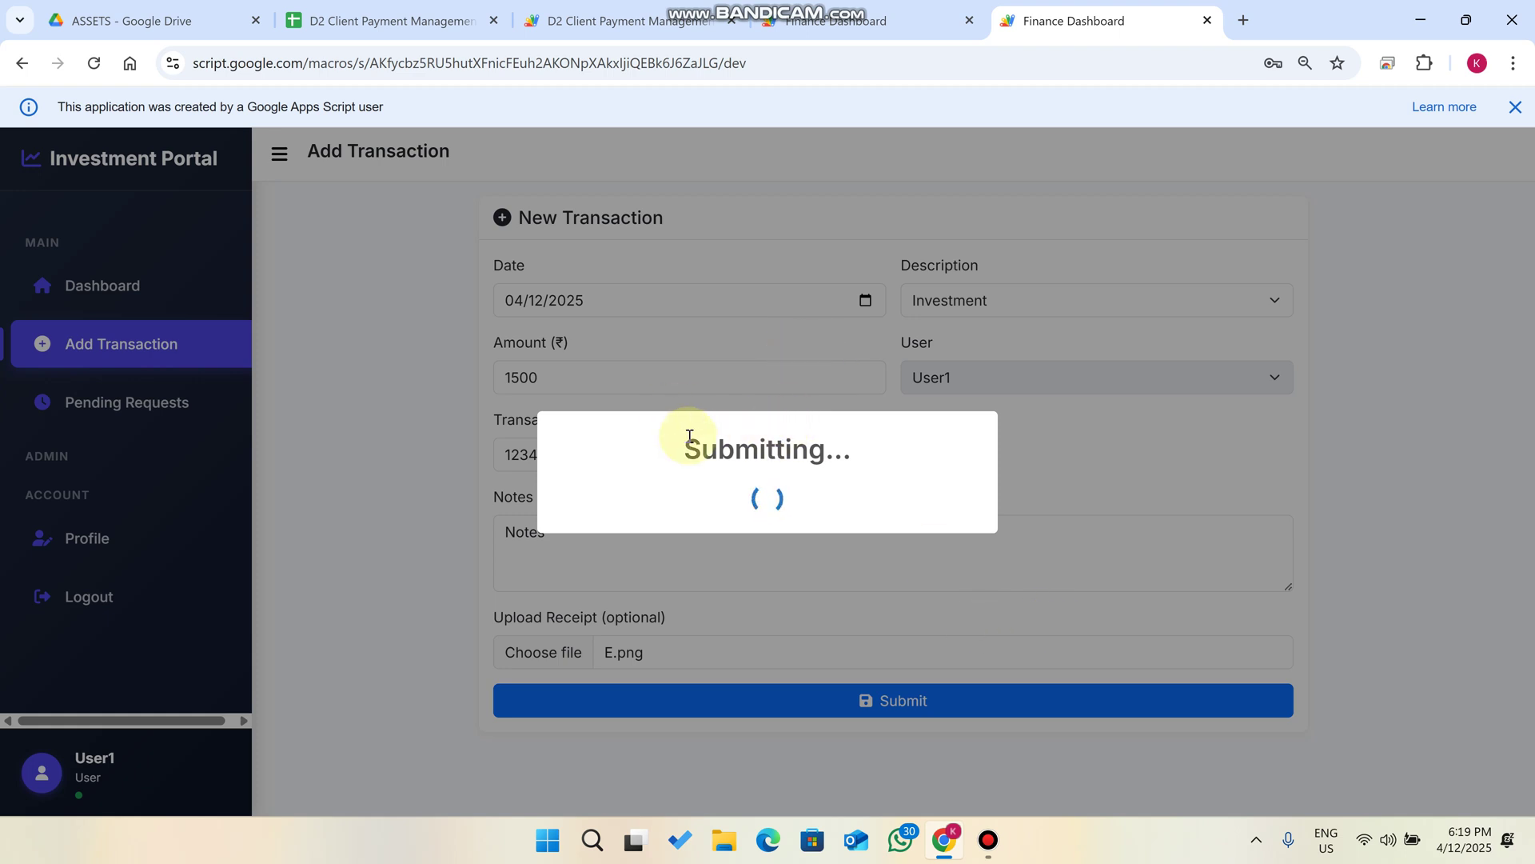
pyautogui.moveTo(689, 435); pyautogui.dragTo(877, 432)
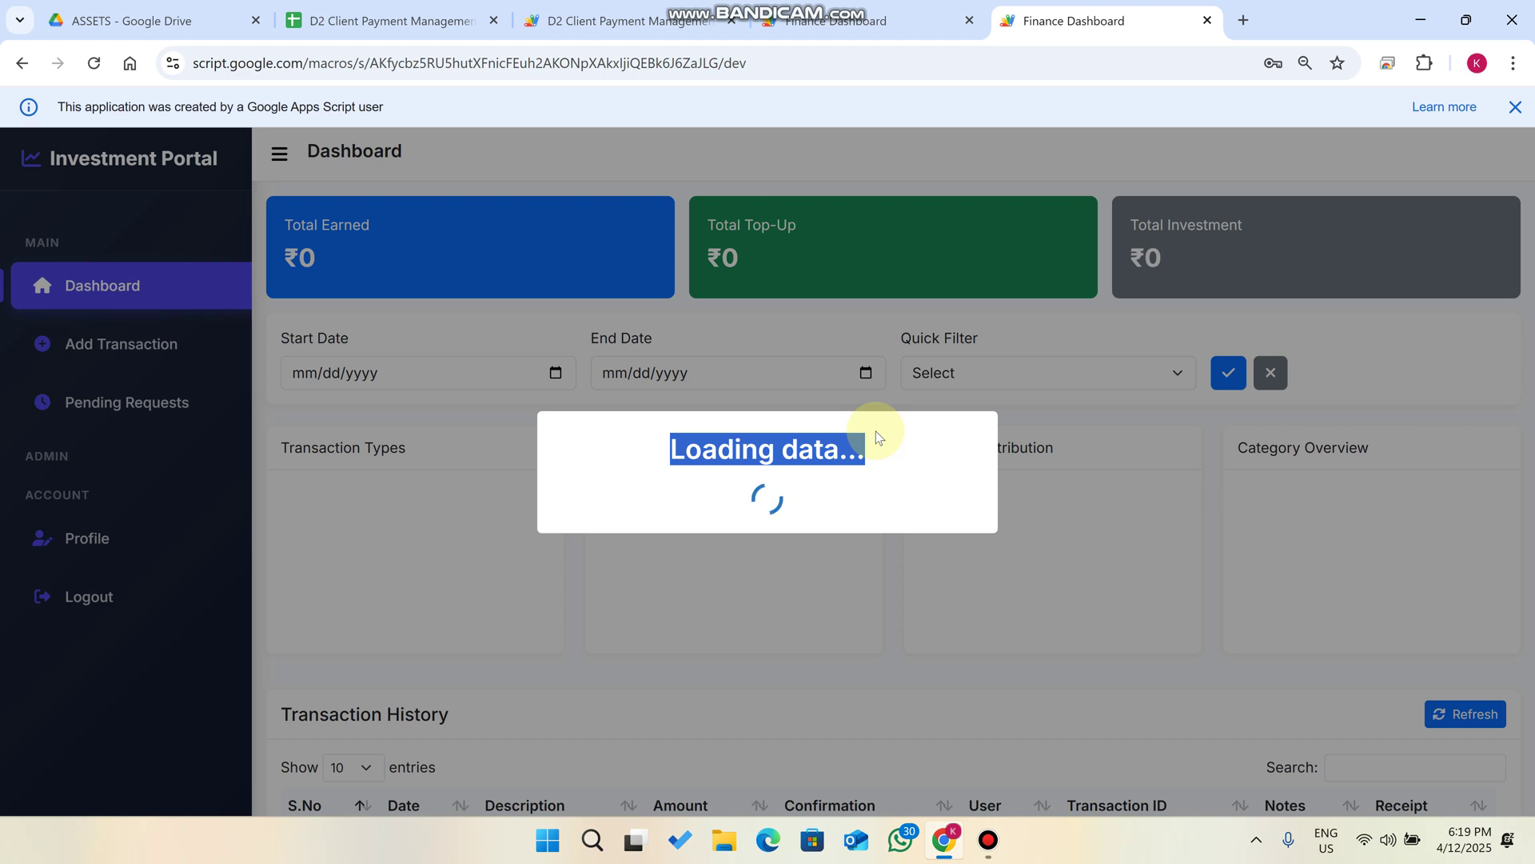
# Note User1's Total Investment still at ₹0, then open the admin's Pending Requests list.
pyautogui.scroll(-1, 1023, 320)
pyautogui.scroll(1, 1136, 250)
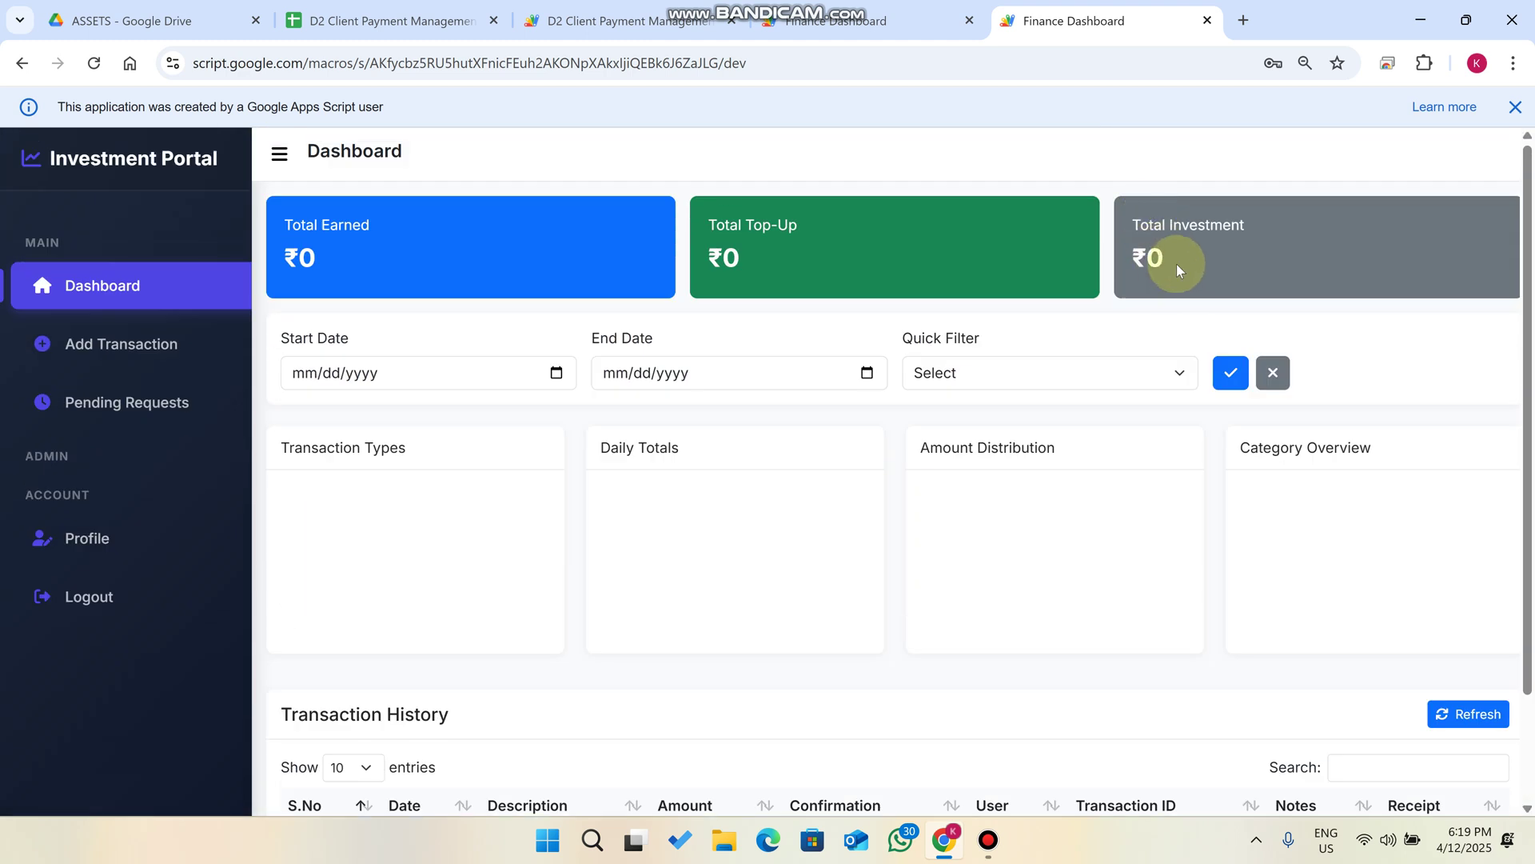
pyautogui.moveTo(1177, 264); pyautogui.dragTo(1135, 226)
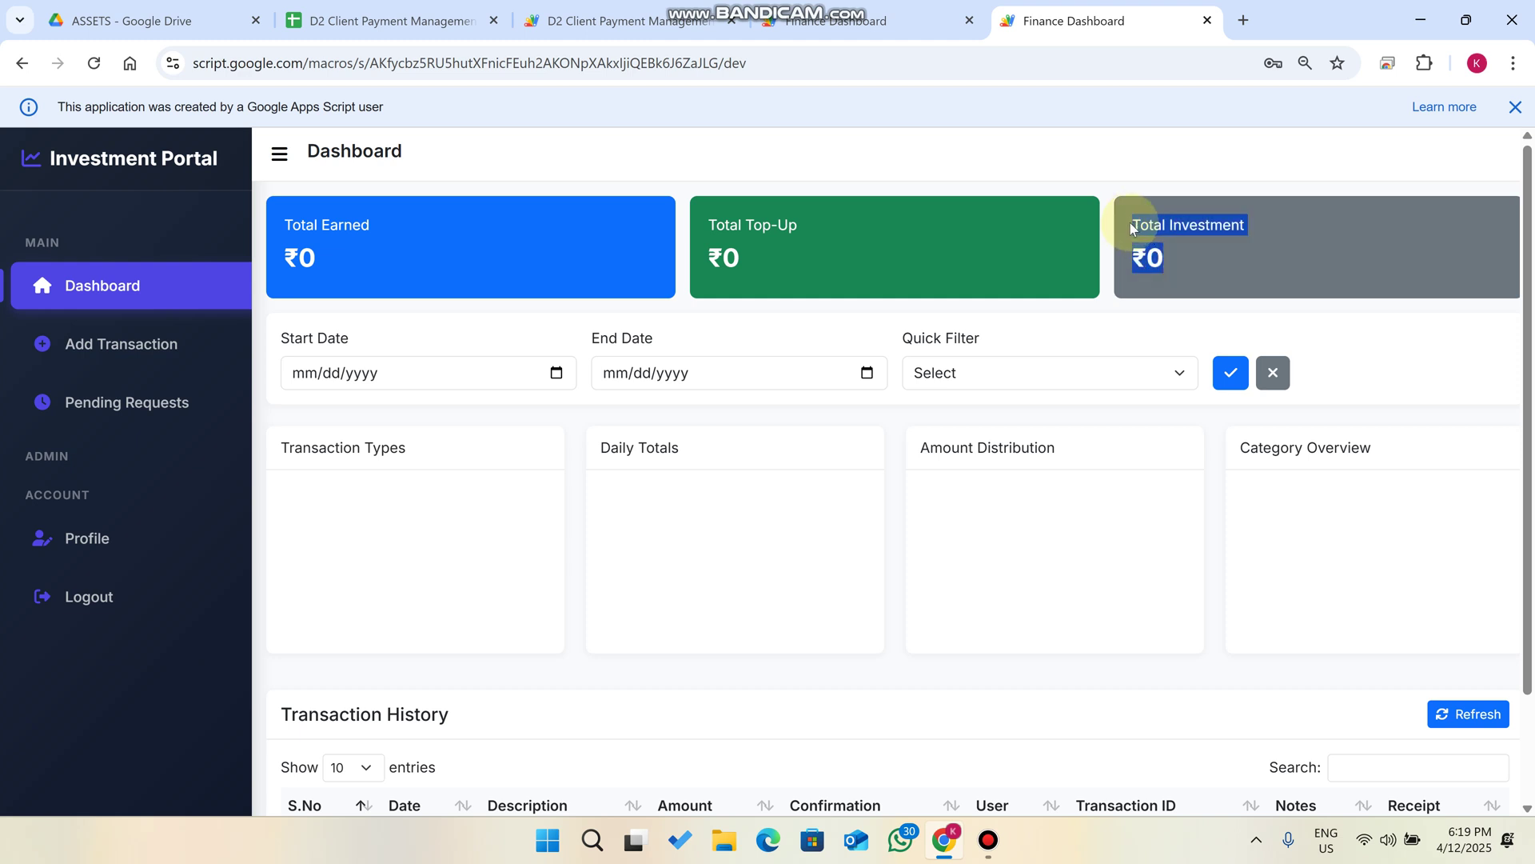
pyautogui.click(880, 20)
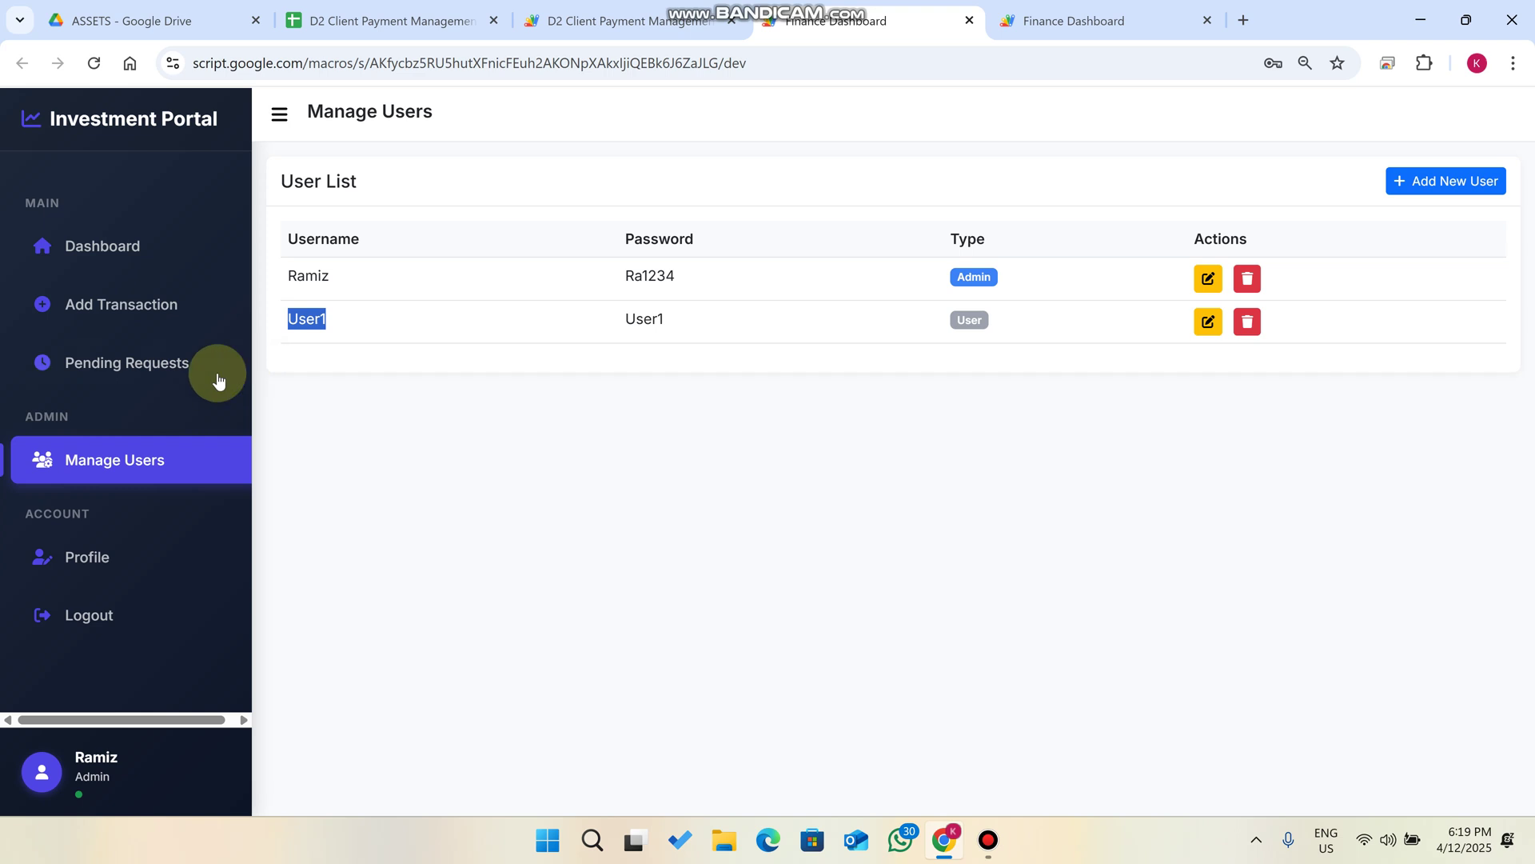
pyautogui.click(152, 355)
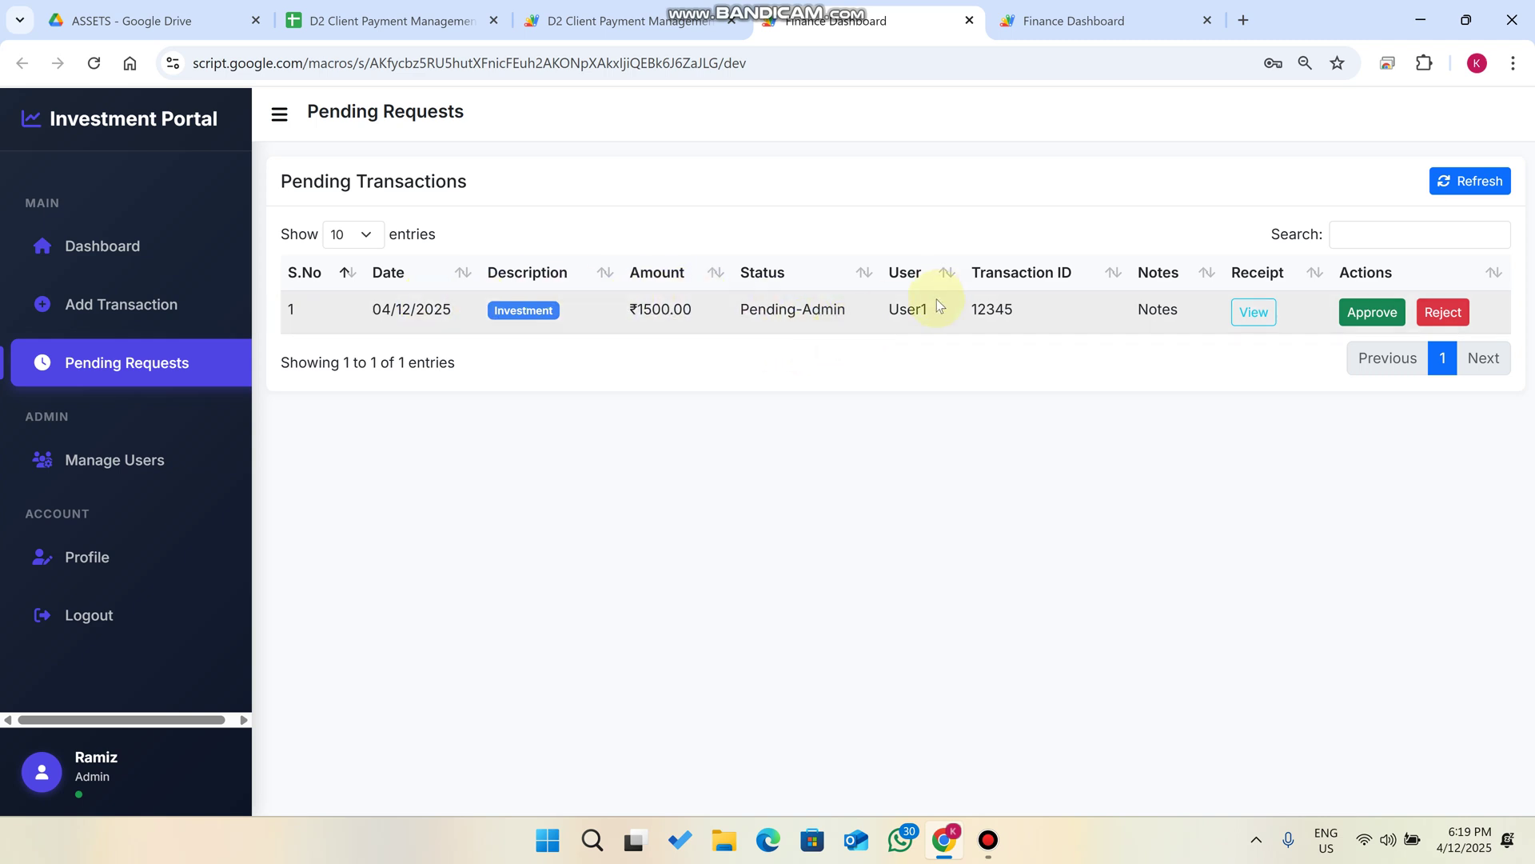
# Check the receipt on User1's ₹1500.00 request and approve it, emptying the pending table.
pyautogui.moveTo(910, 309); pyautogui.dragTo(882, 313)
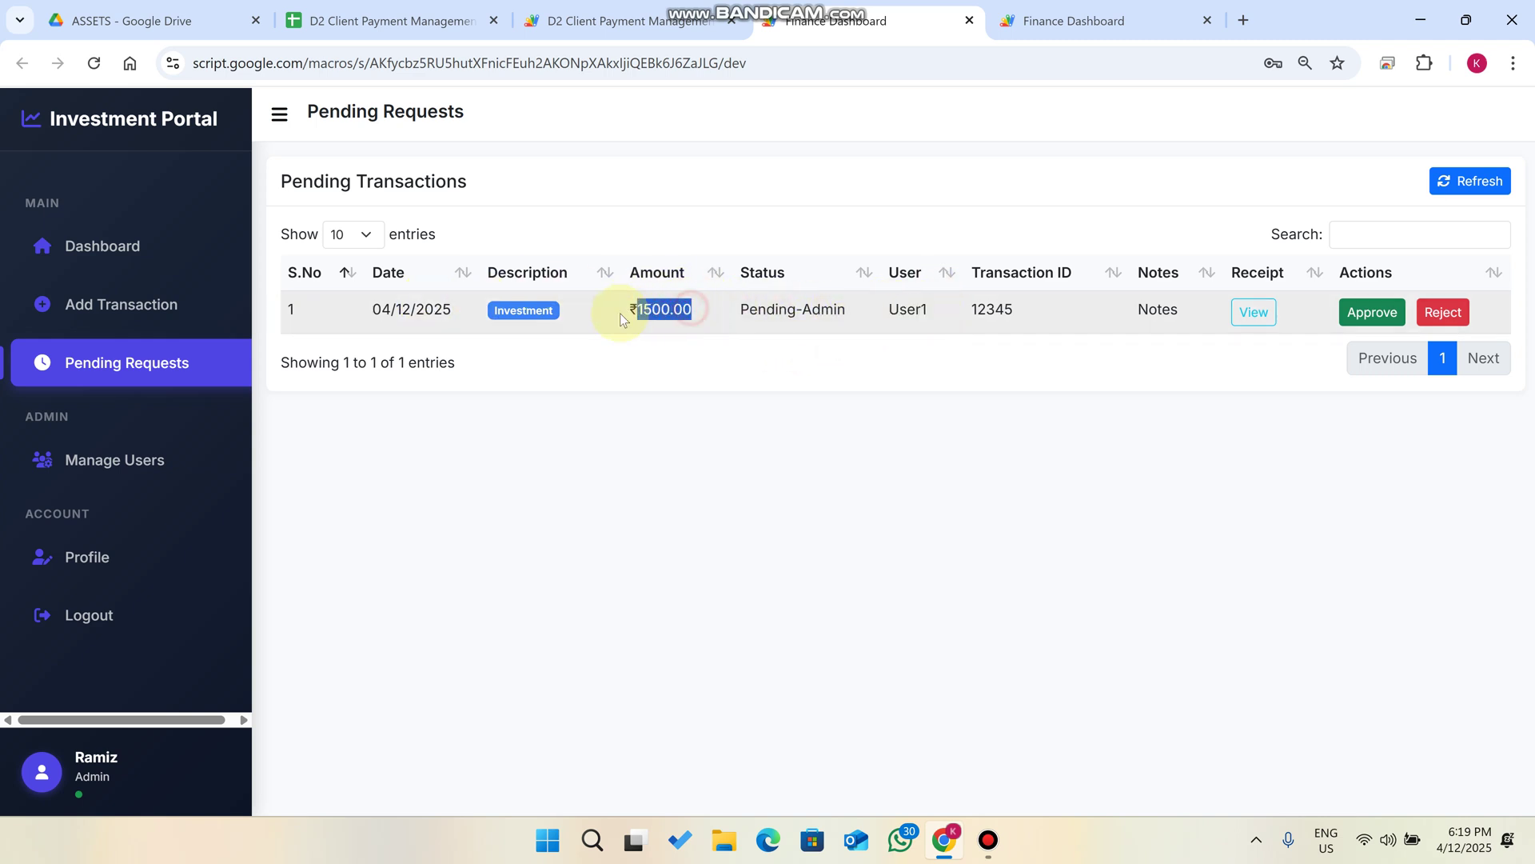
pyautogui.click(1257, 314)
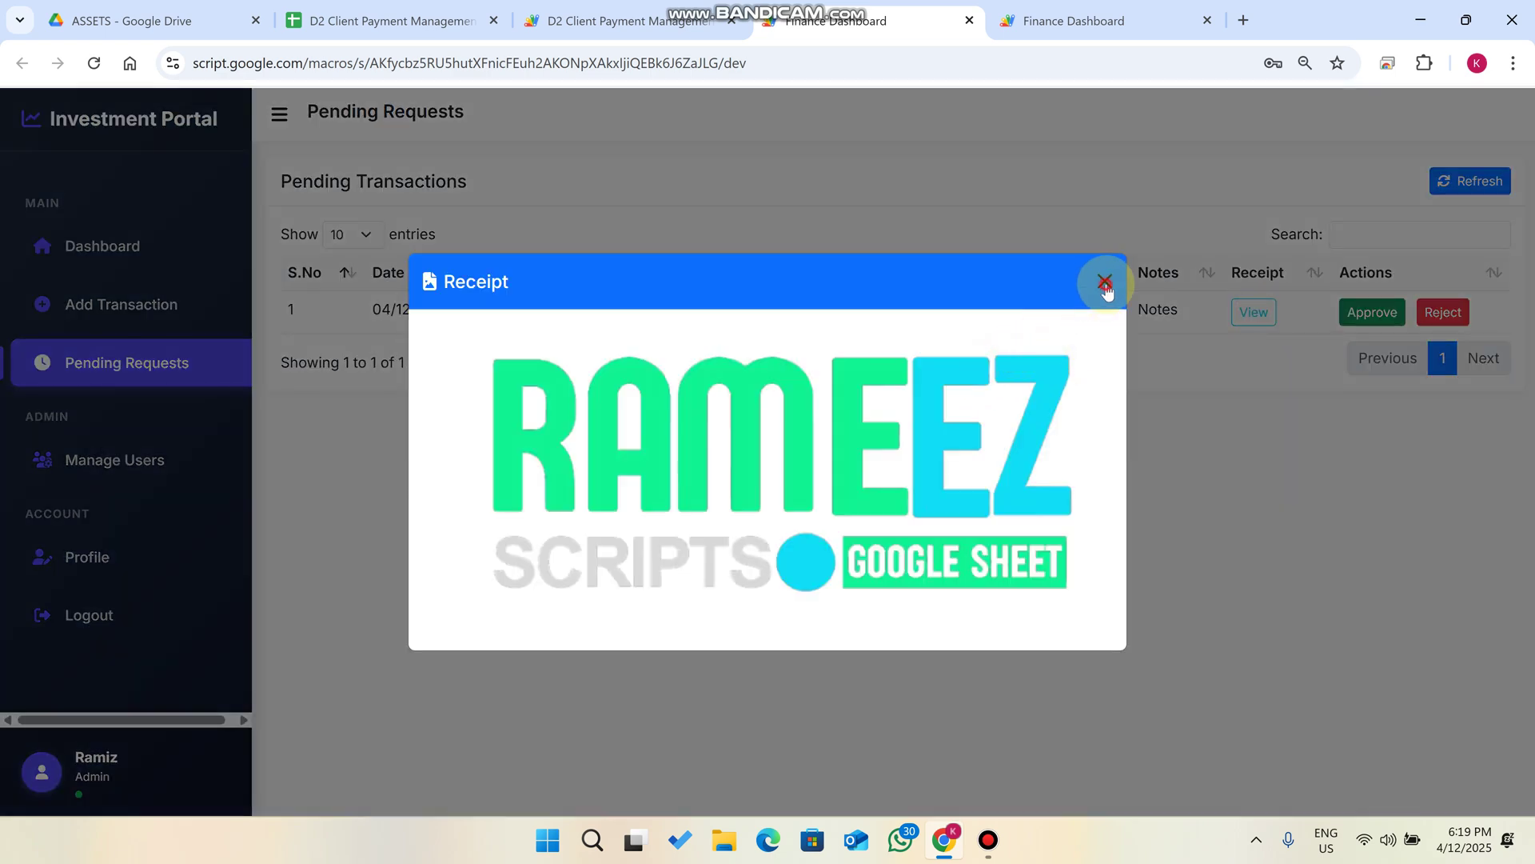
pyautogui.click(1105, 284)
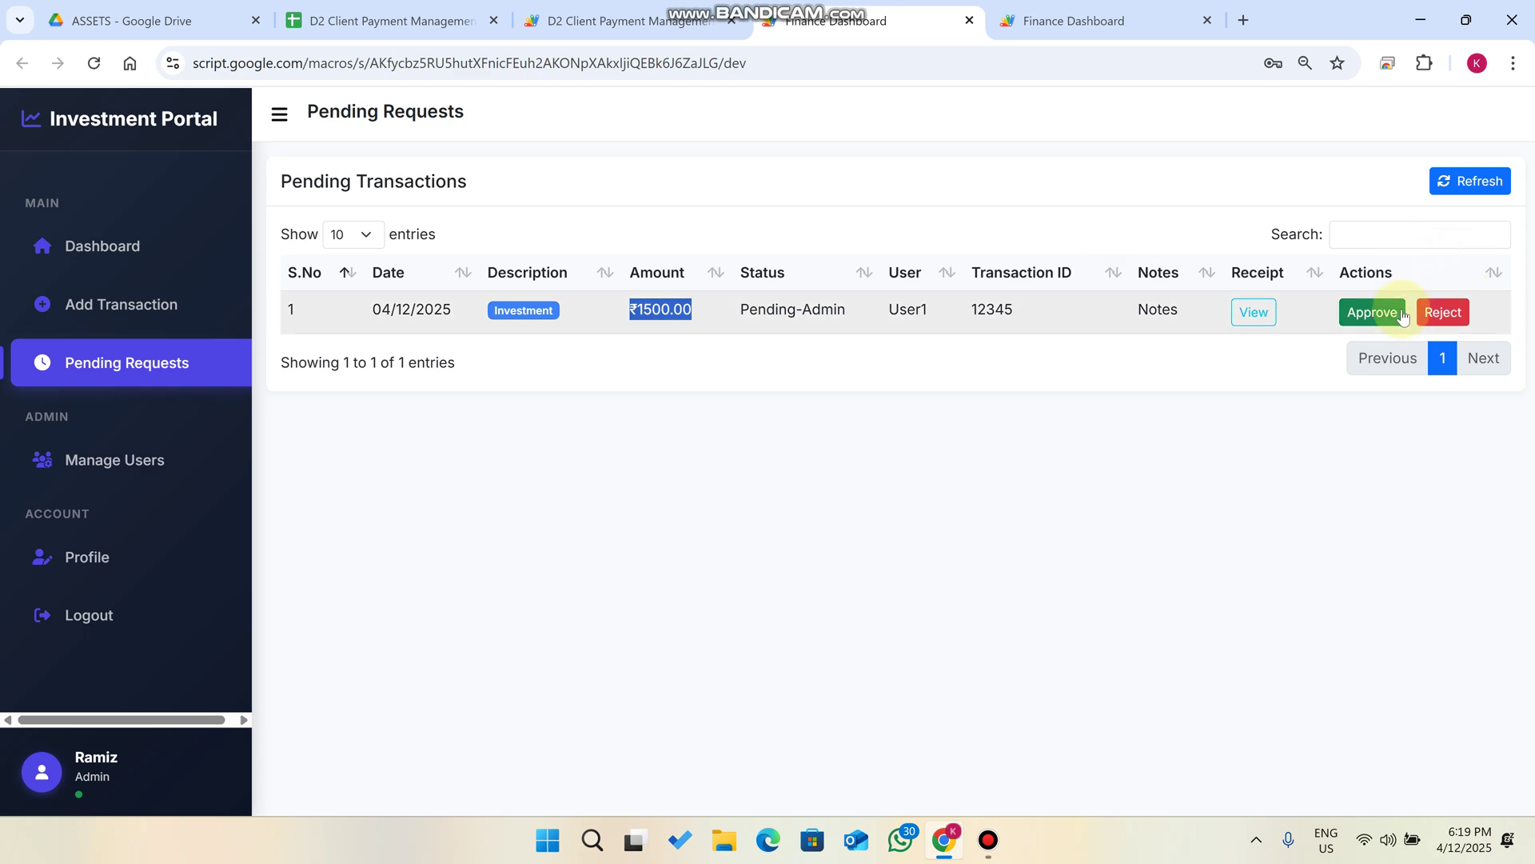
pyautogui.click(1377, 312)
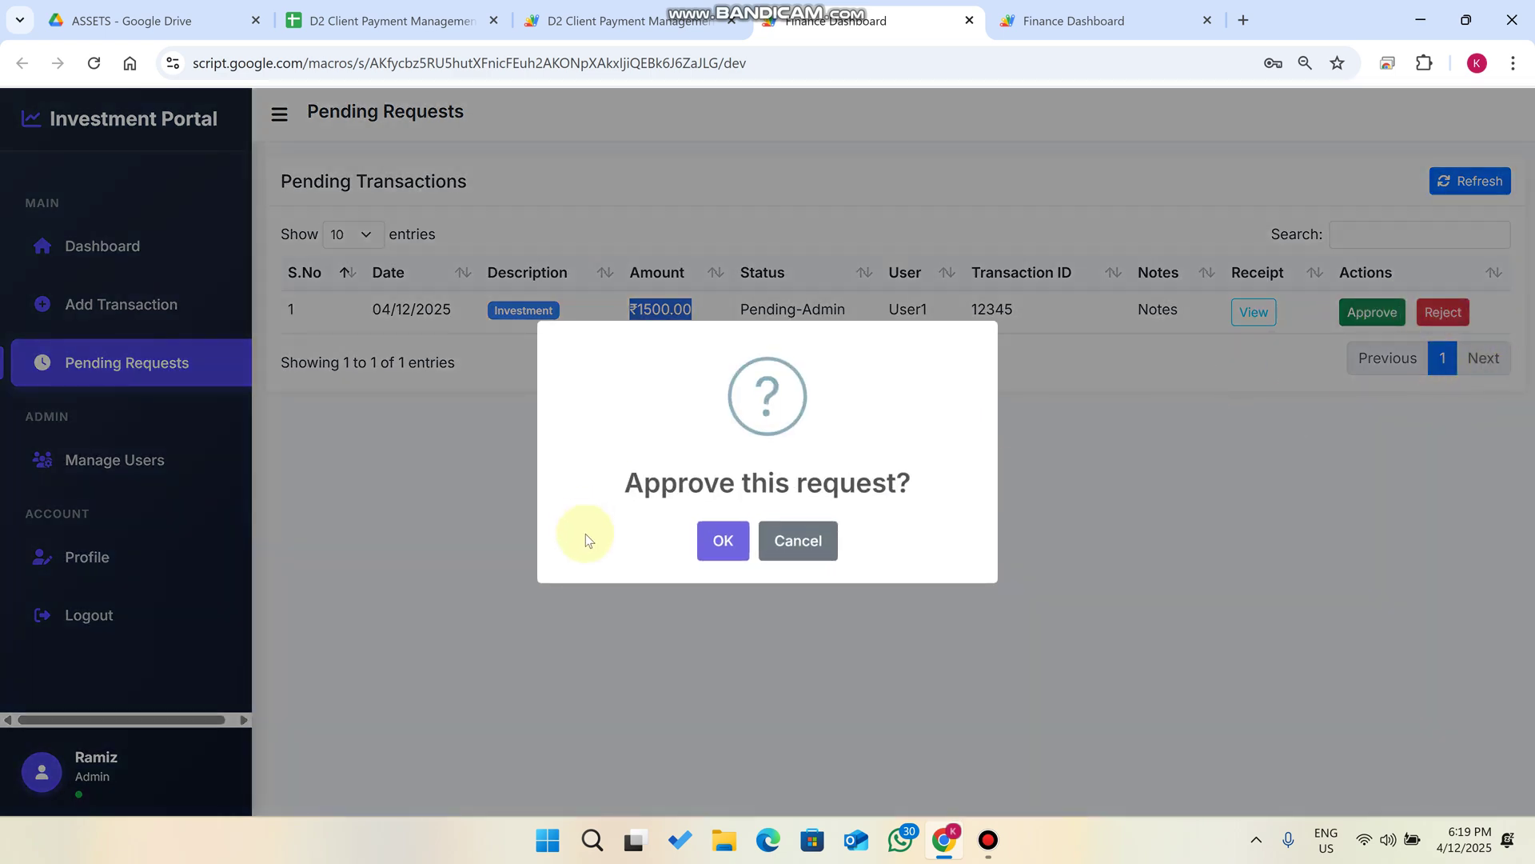
pyautogui.click(716, 539)
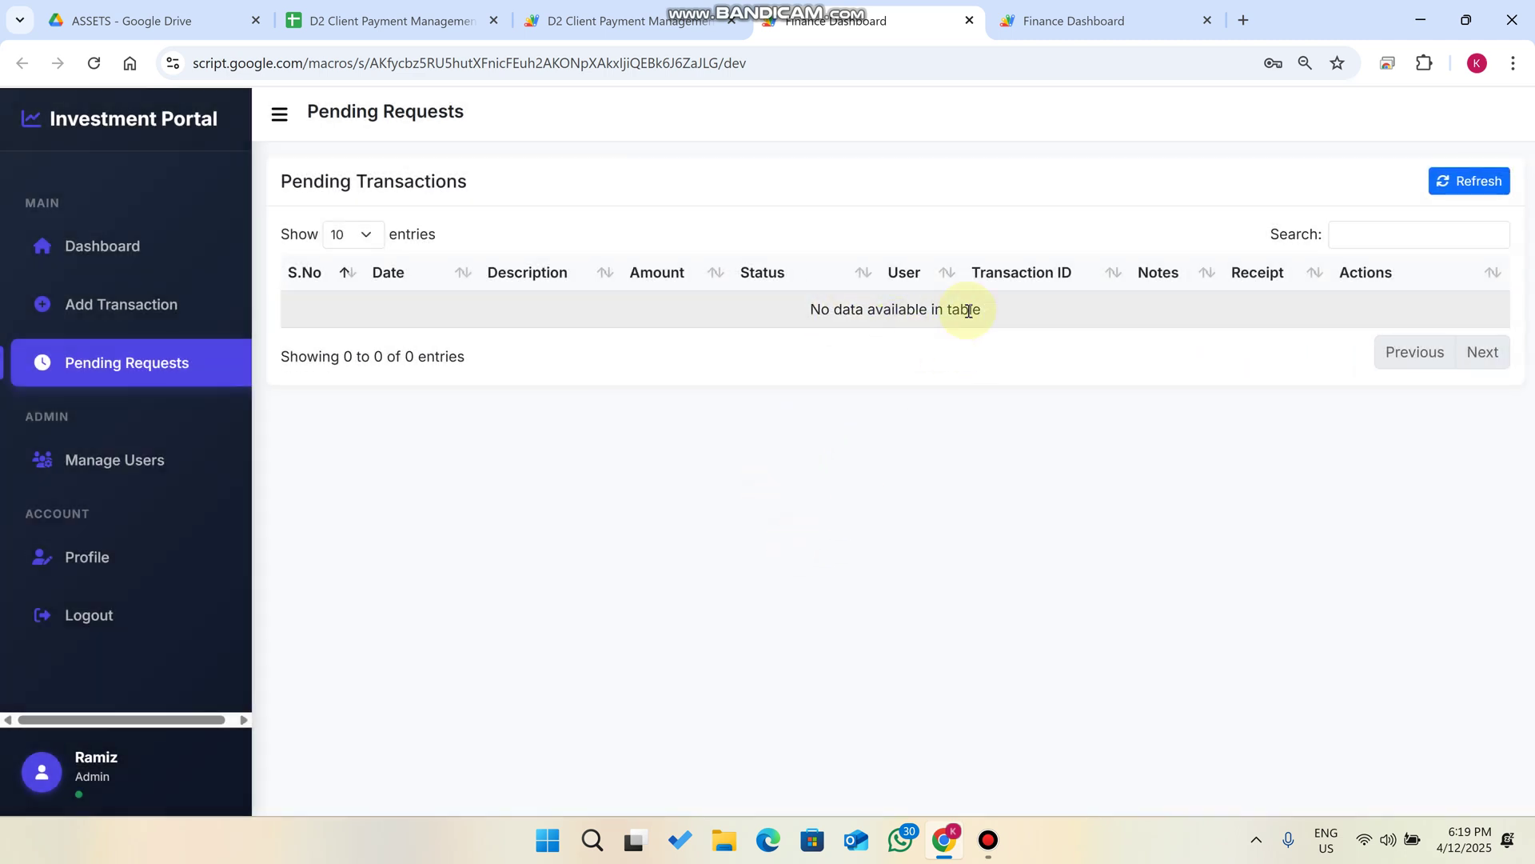
pyautogui.moveTo(1023, 316); pyautogui.dragTo(722, 300)
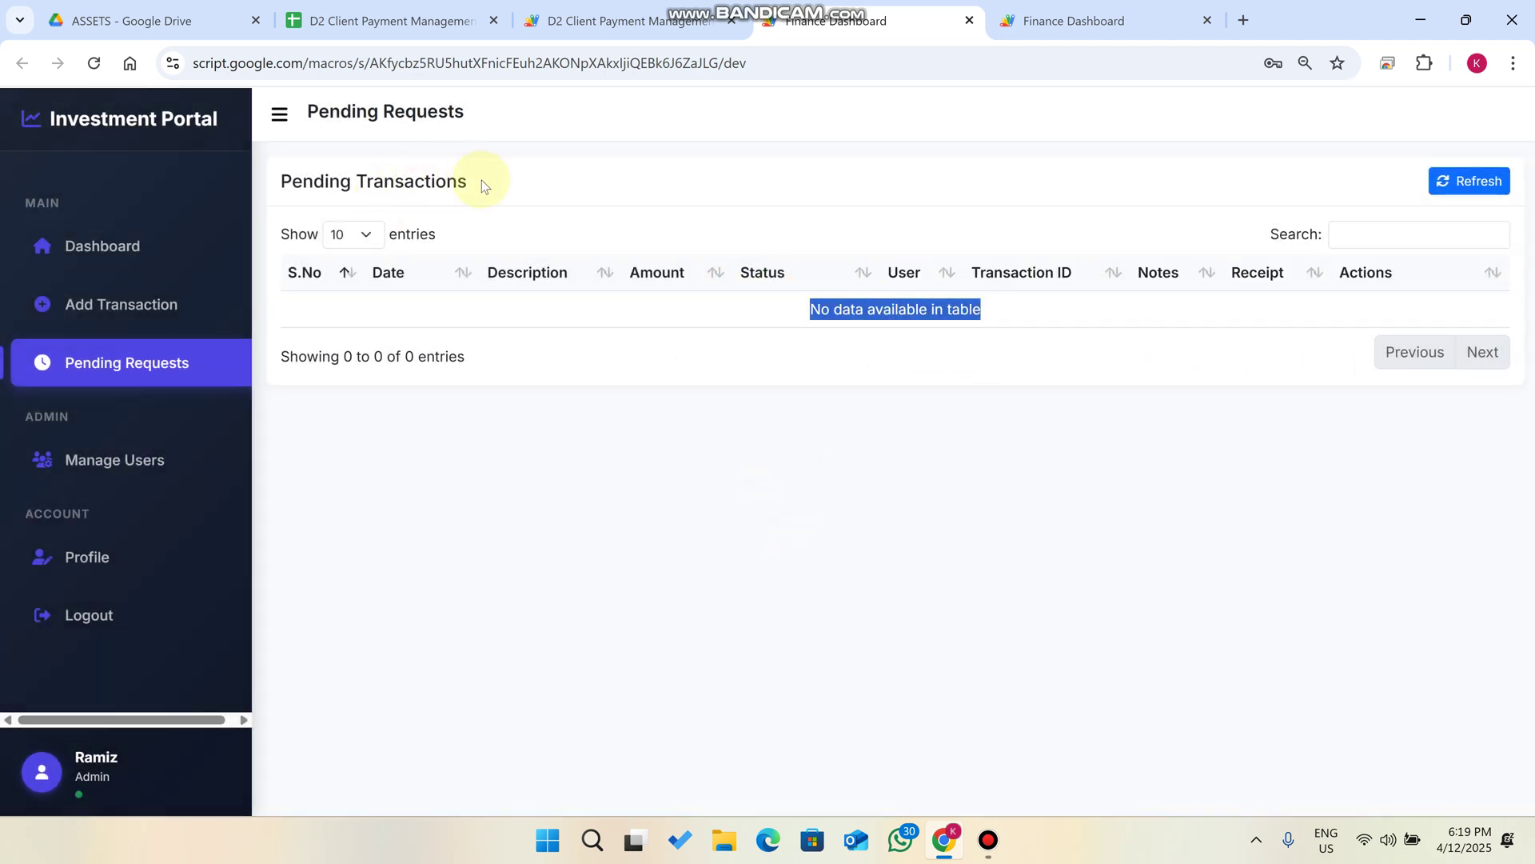
# Refresh User1's dashboard so its totals include the ₹1500.00 investment.
pyautogui.moveTo(482, 180); pyautogui.dragTo(275, 159)
pyautogui.click(151, 253)
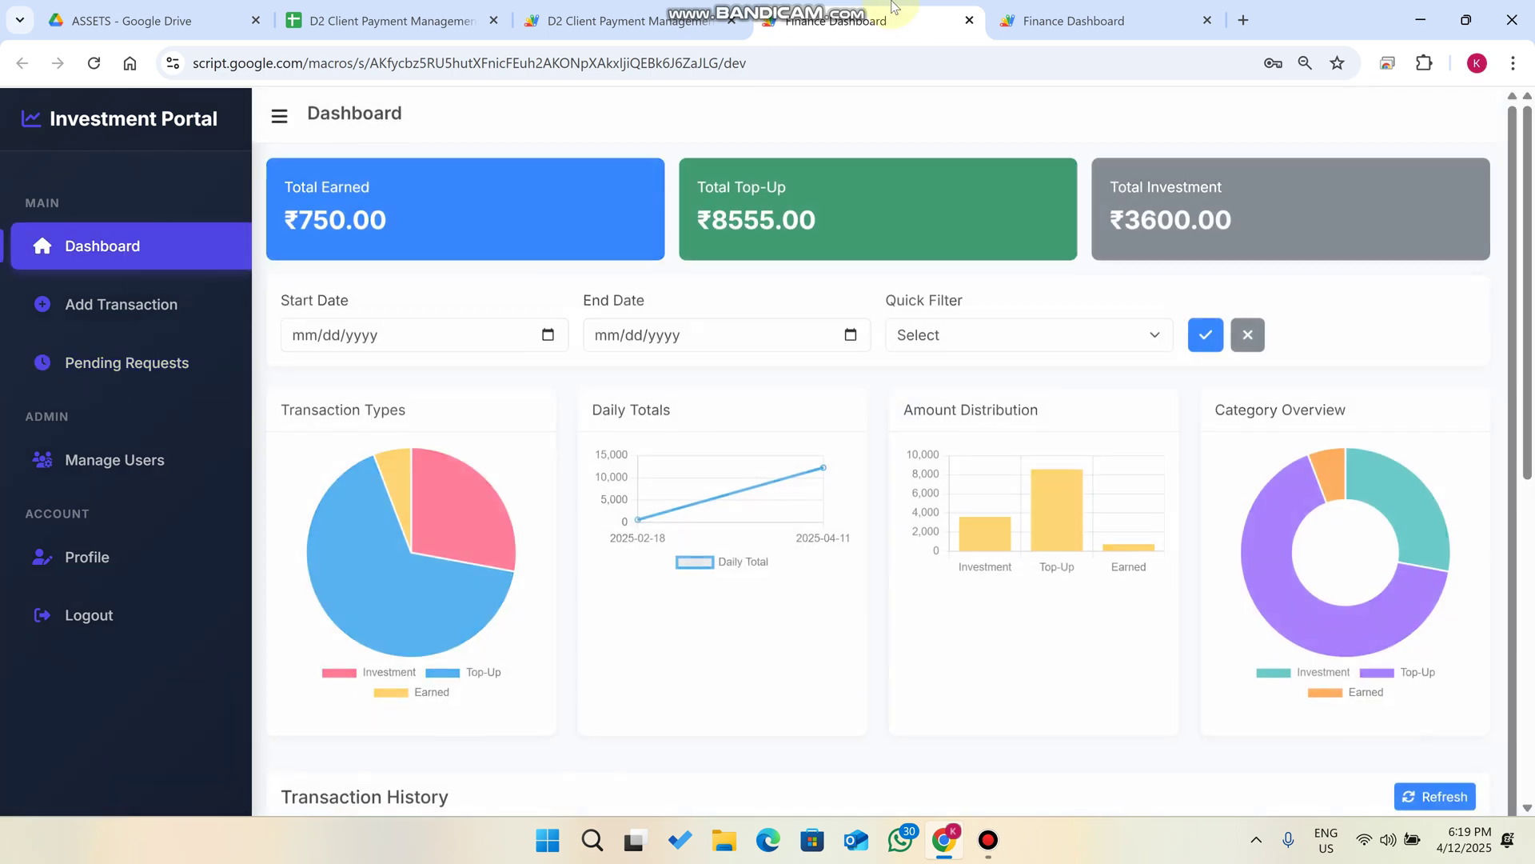
pyautogui.click(1076, 7)
pyautogui.scroll(-1, 1431, 560)
pyautogui.click(1477, 582)
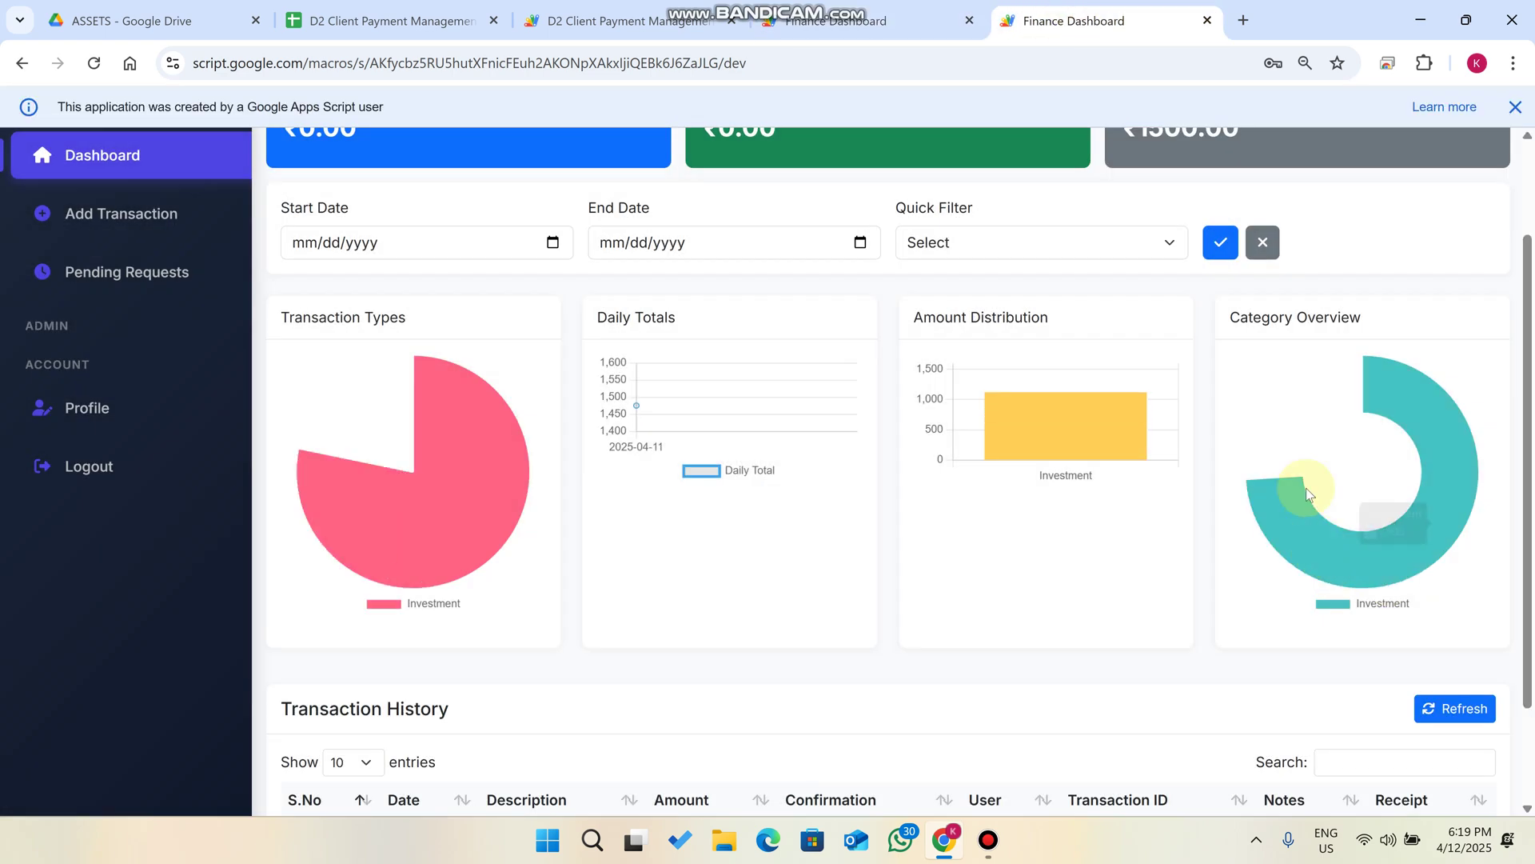
pyautogui.scroll(2, 1327, 432)
pyautogui.moveTo(1217, 332); pyautogui.dragTo(1097, 224)
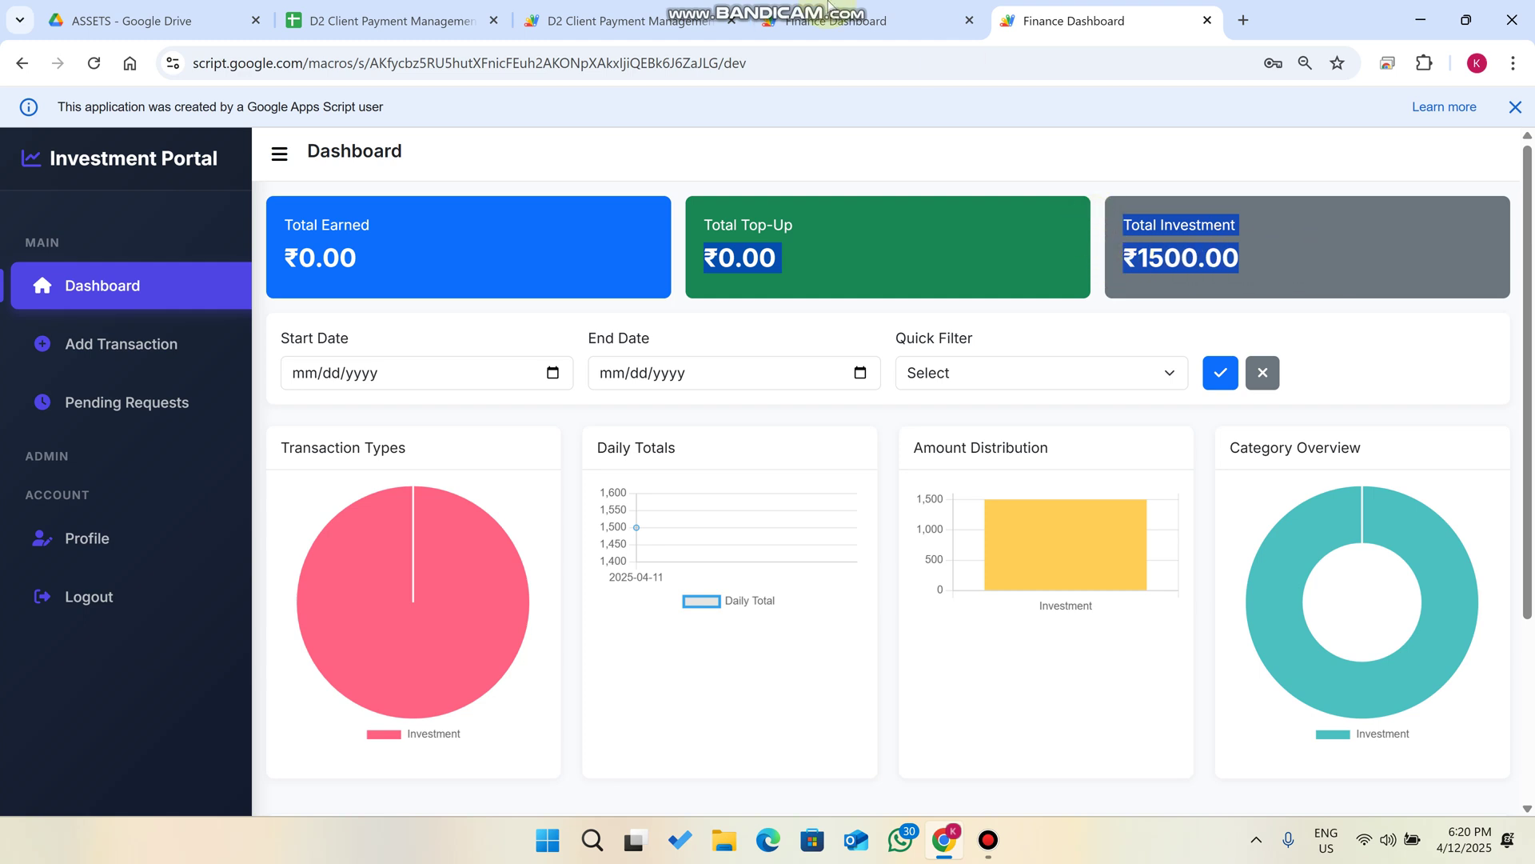
# Refresh the admin's Transaction History to show the ₹1500.00 investment as Received.
pyautogui.click(868, 18)
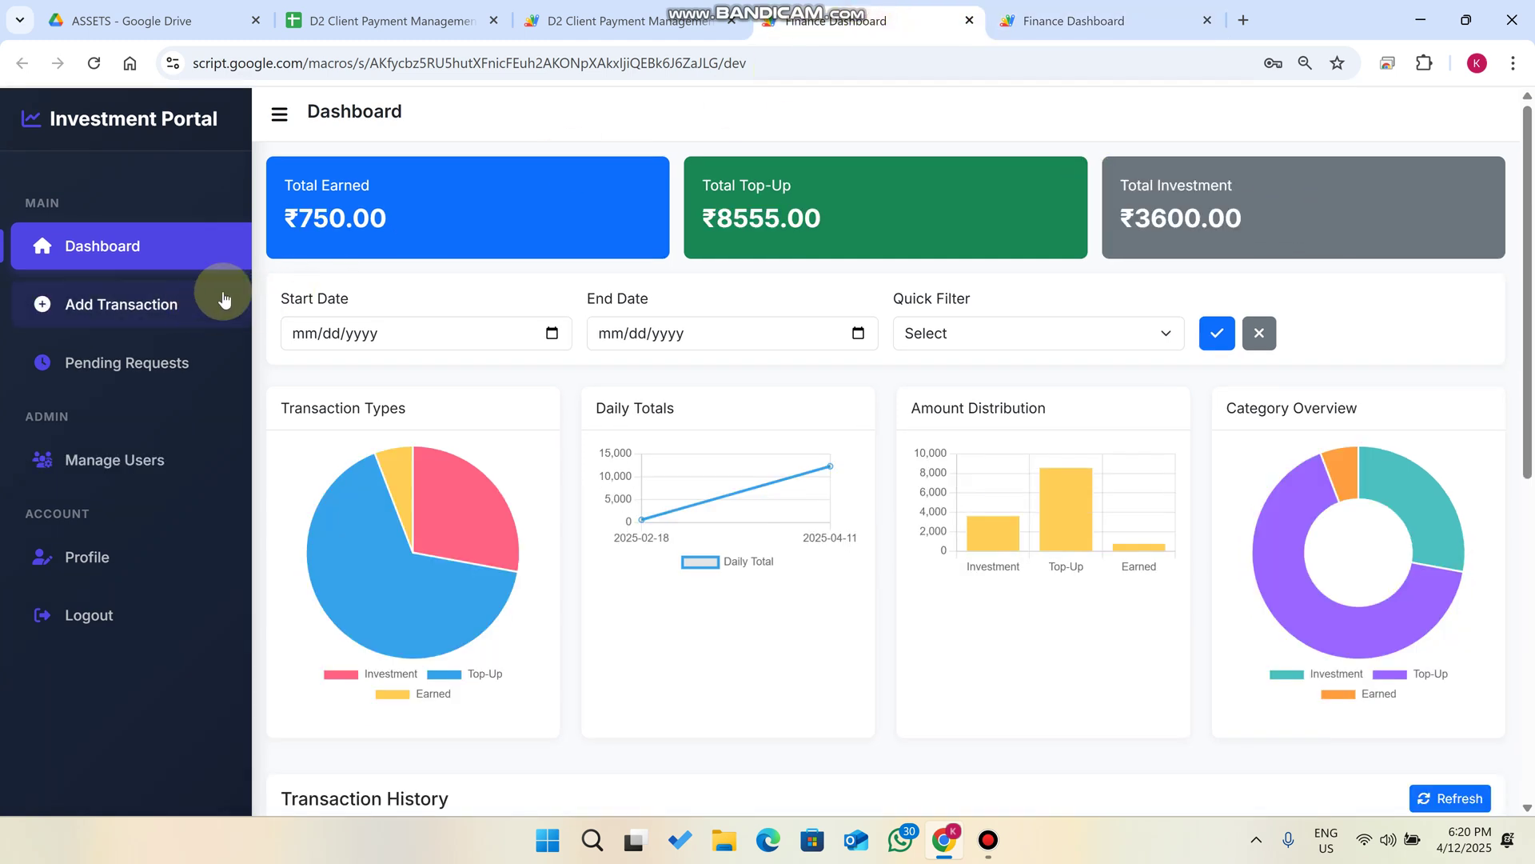
pyautogui.click(134, 311)
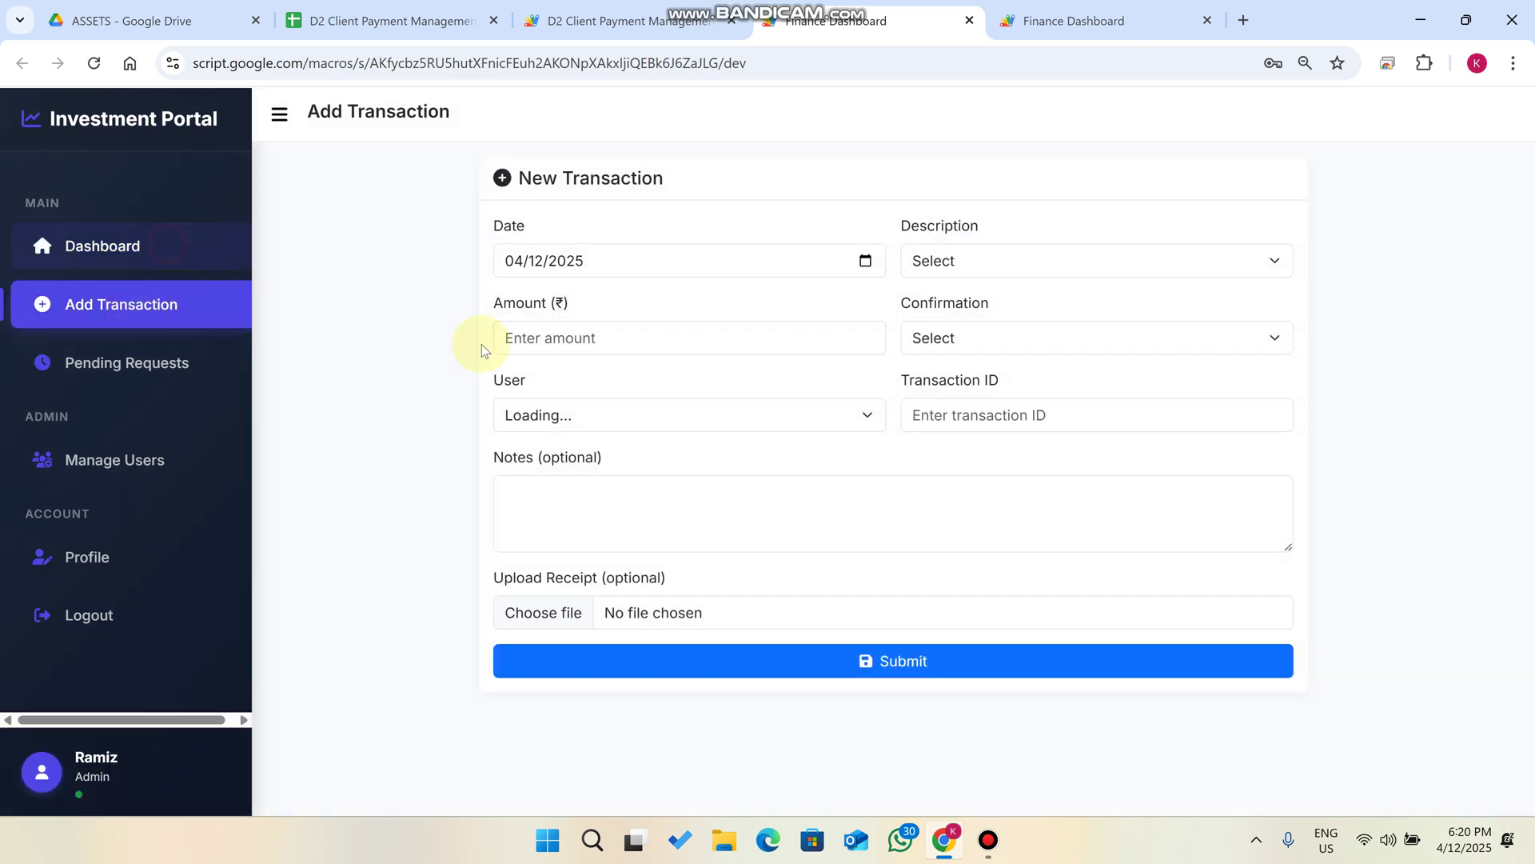
pyautogui.scroll(-8, 1439, 456)
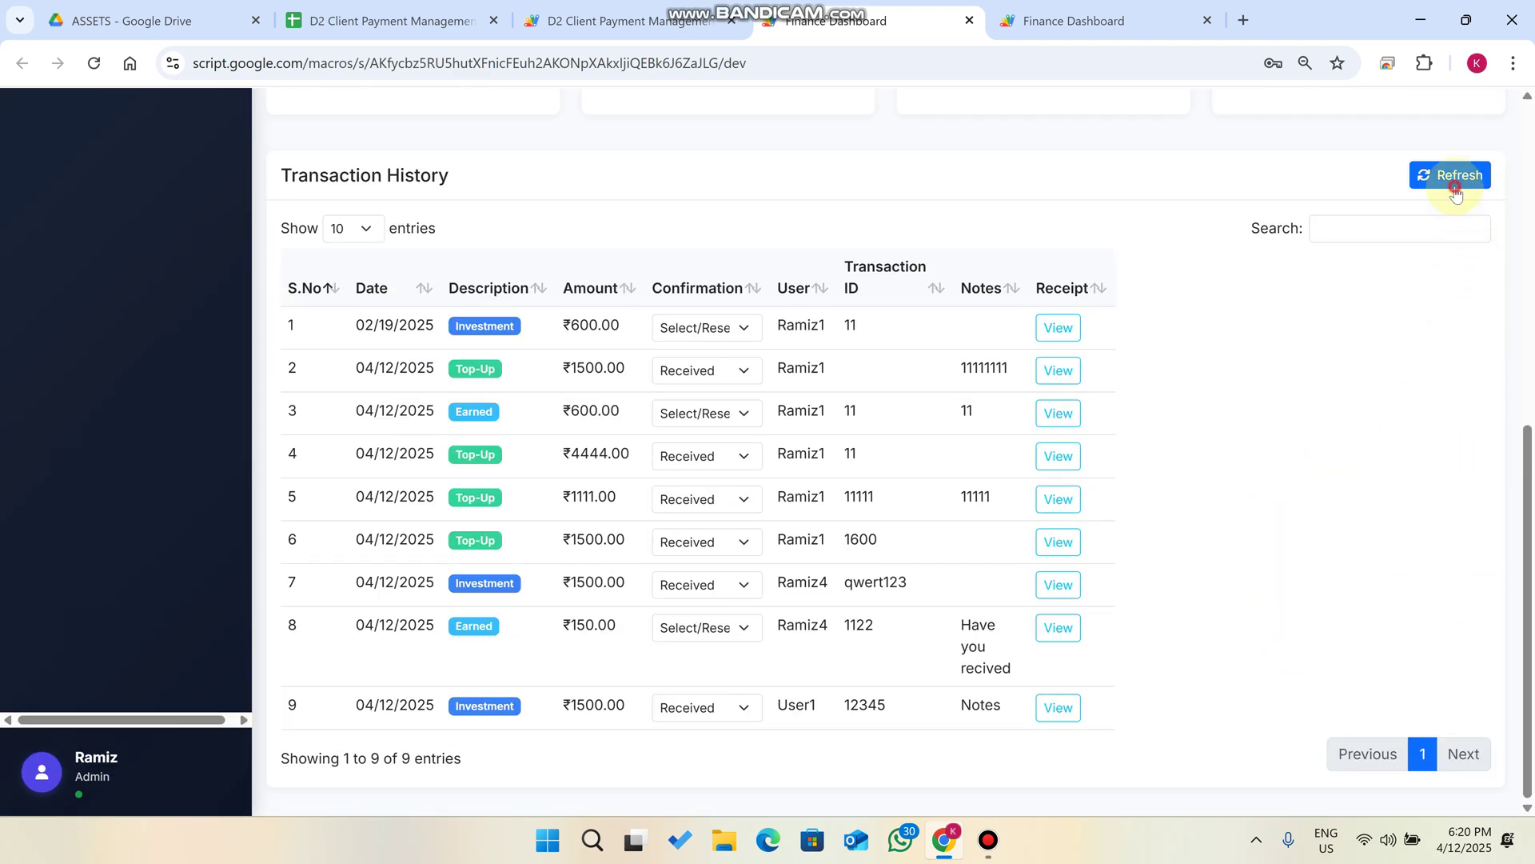
pyautogui.click(1456, 186)
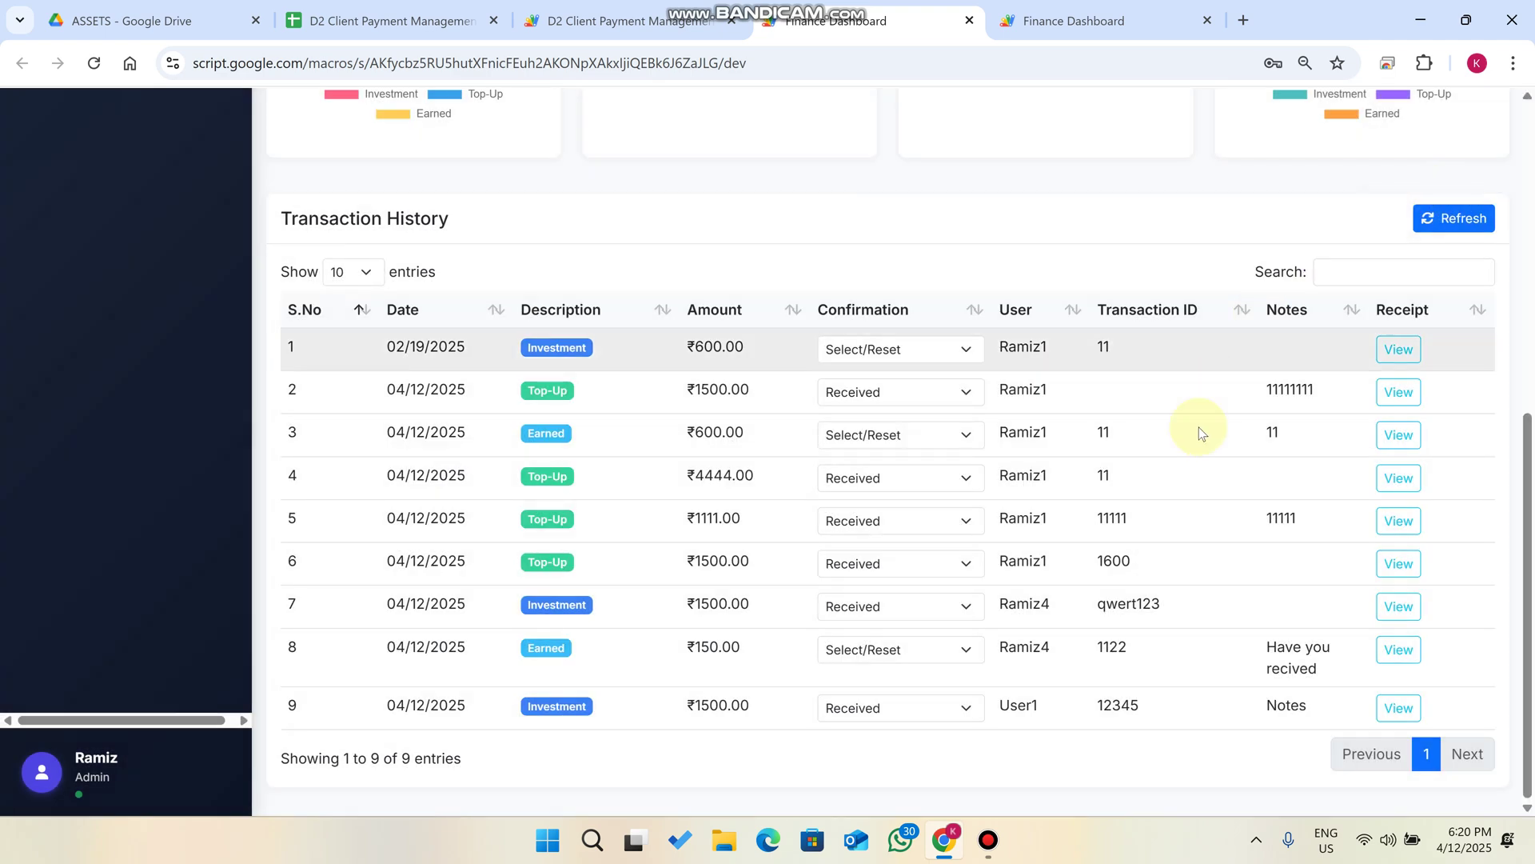
pyautogui.moveTo(755, 705); pyautogui.dragTo(675, 705)
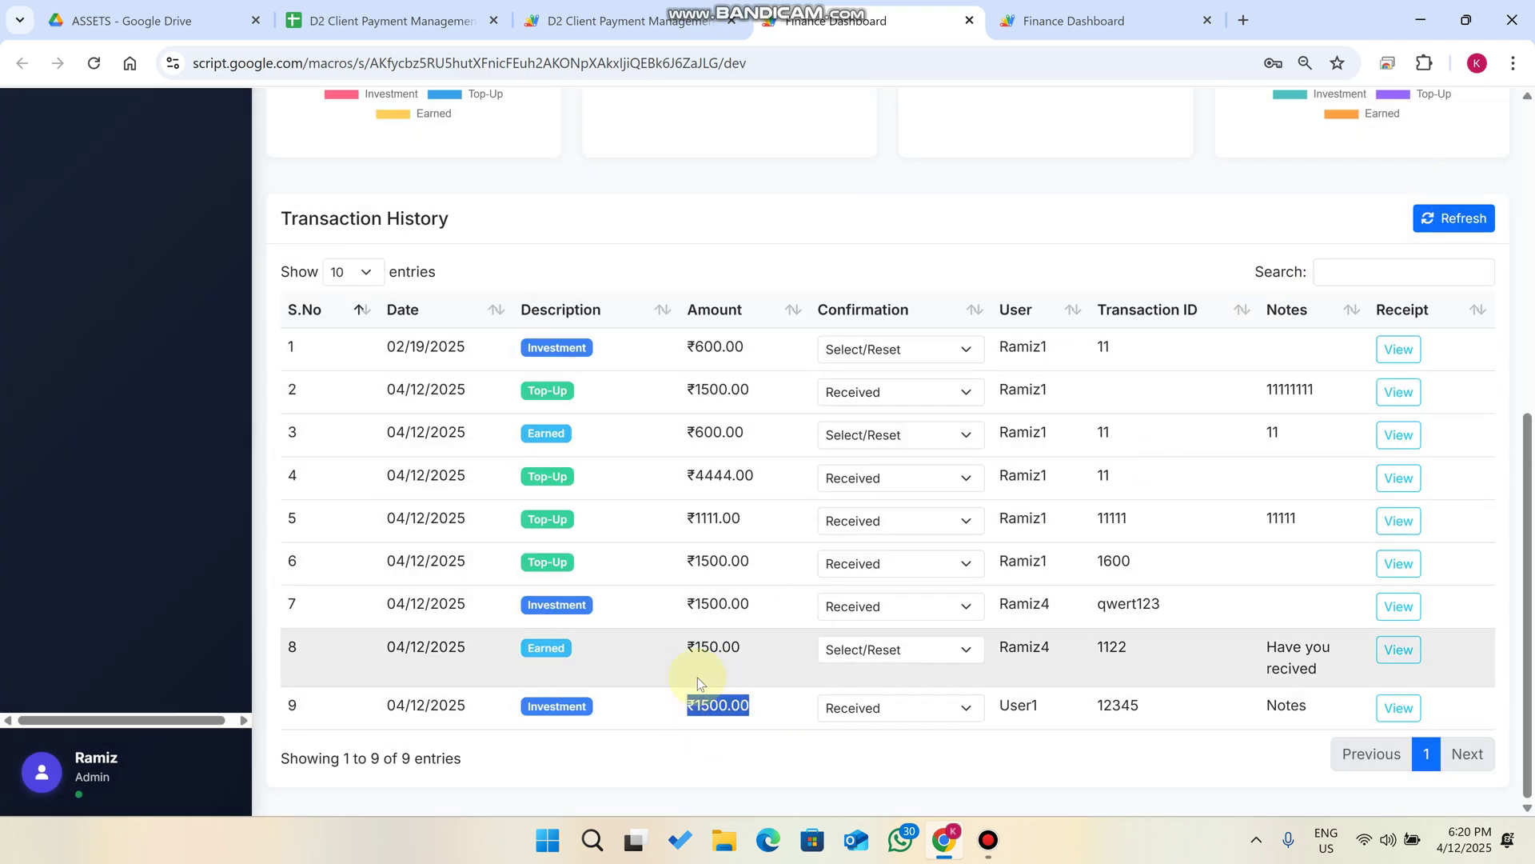
pyautogui.scroll(4, 165, 343)
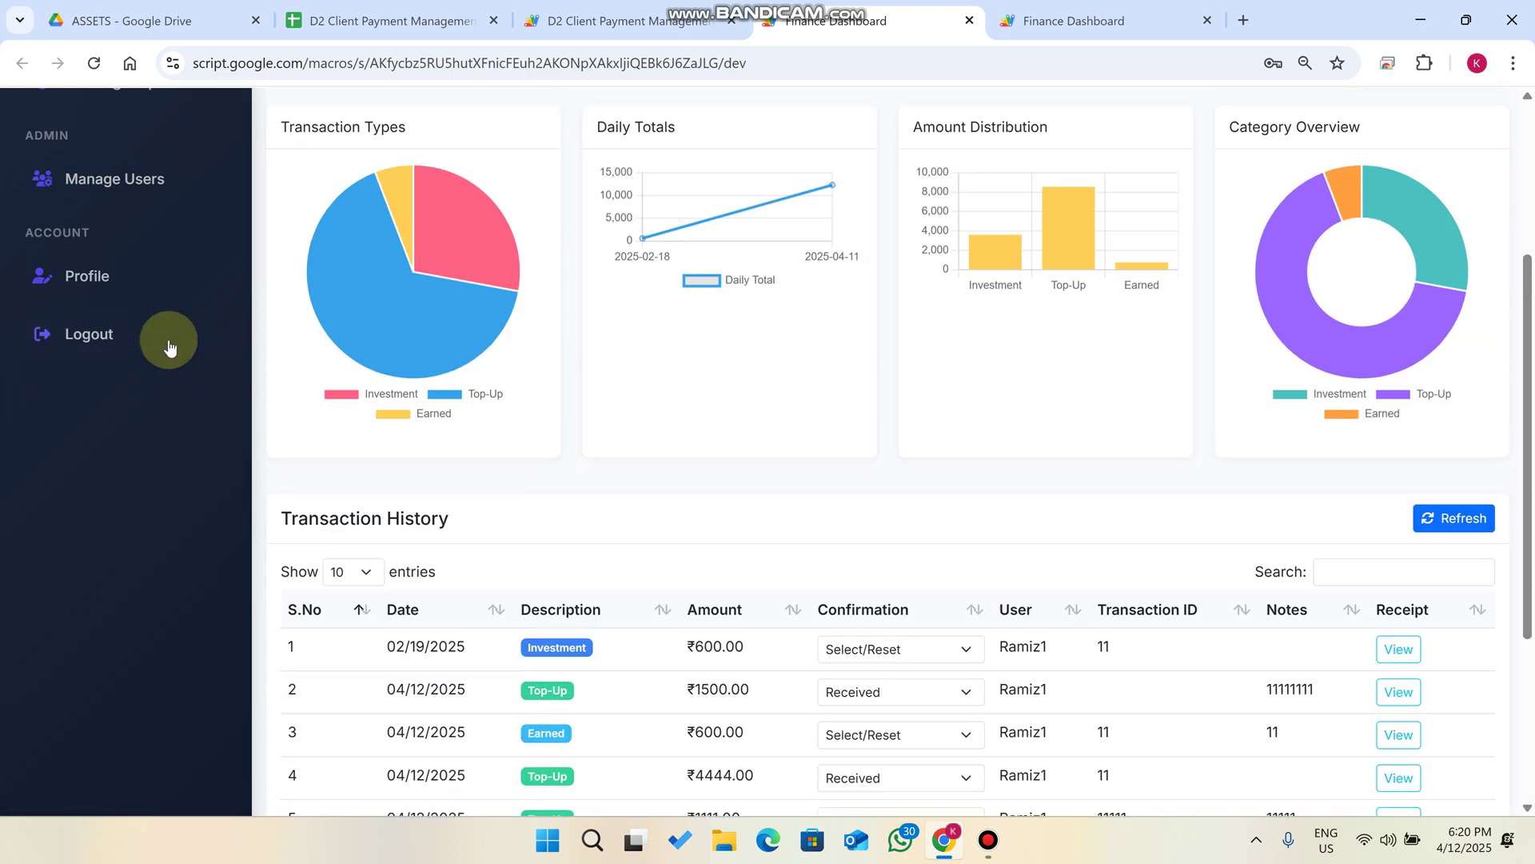
pyautogui.scroll(4, 165, 332)
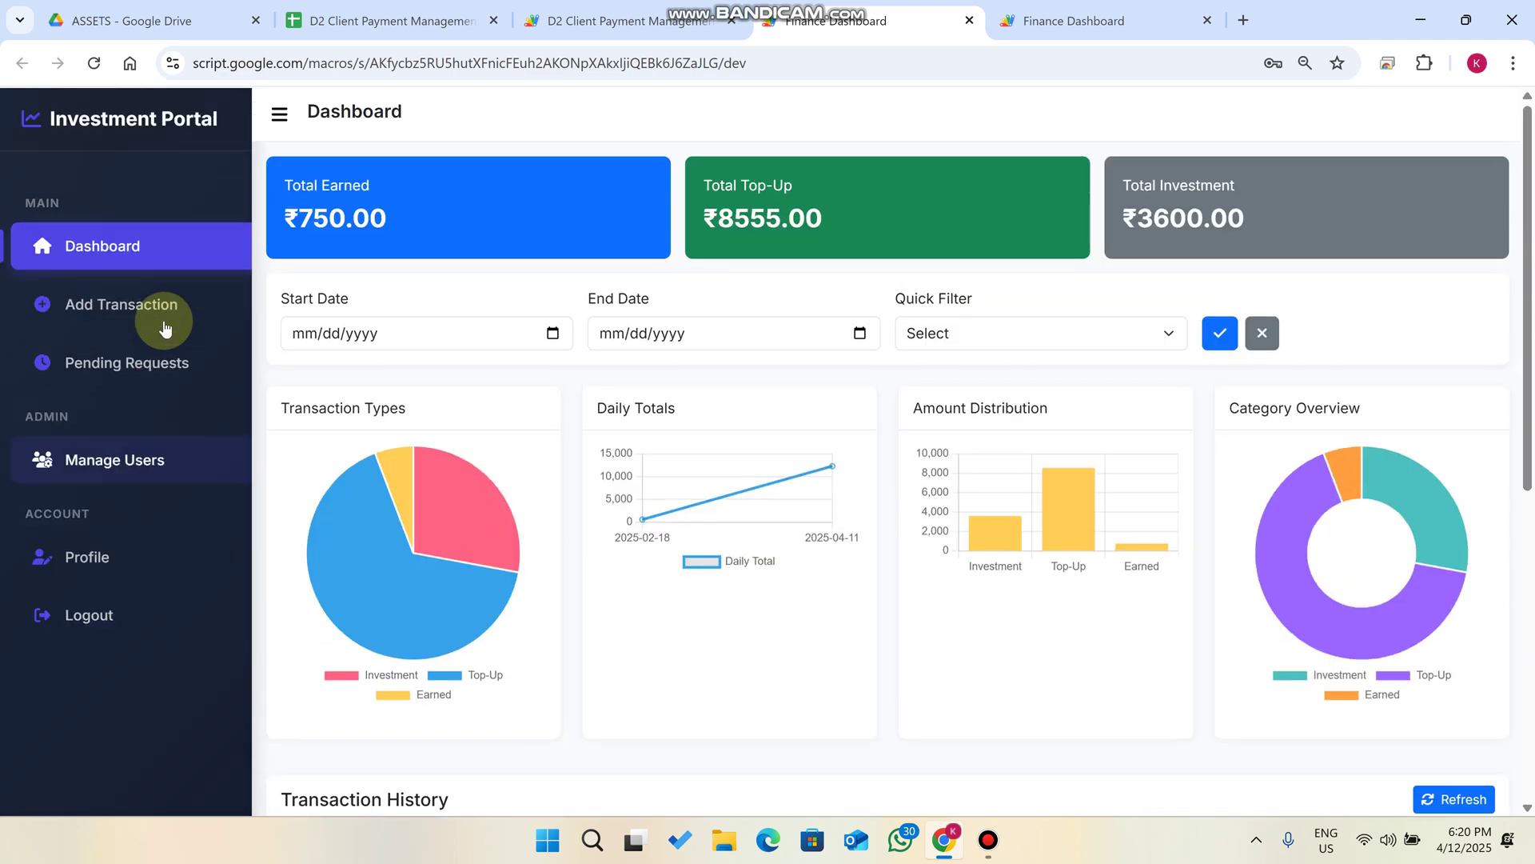
# Start a ₹75 Earned transaction for User1, leaving the confirmation status unset.
pyautogui.click(138, 320)
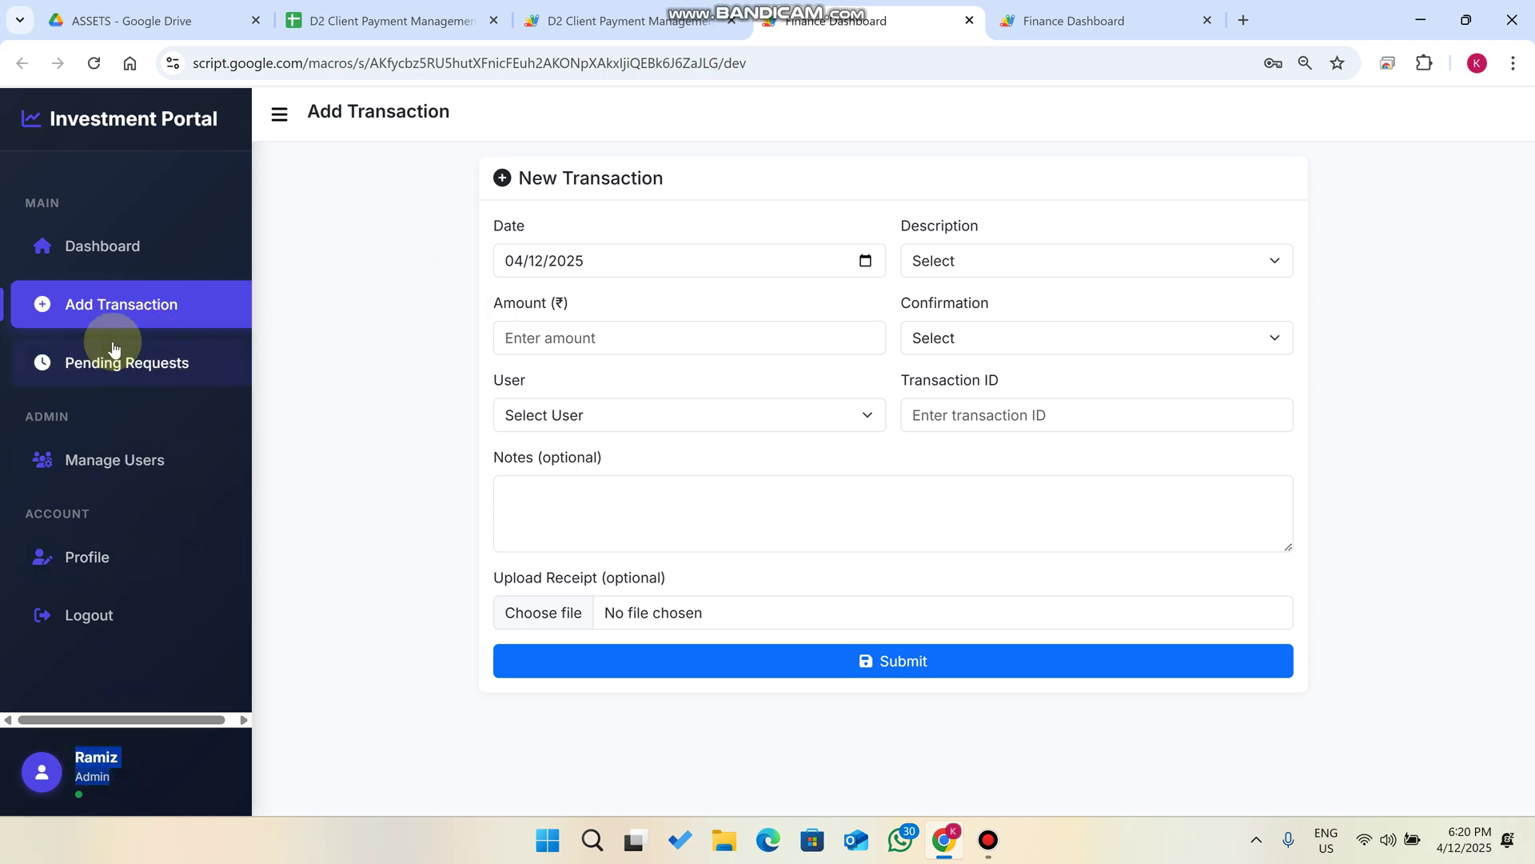
pyautogui.click(1007, 258)
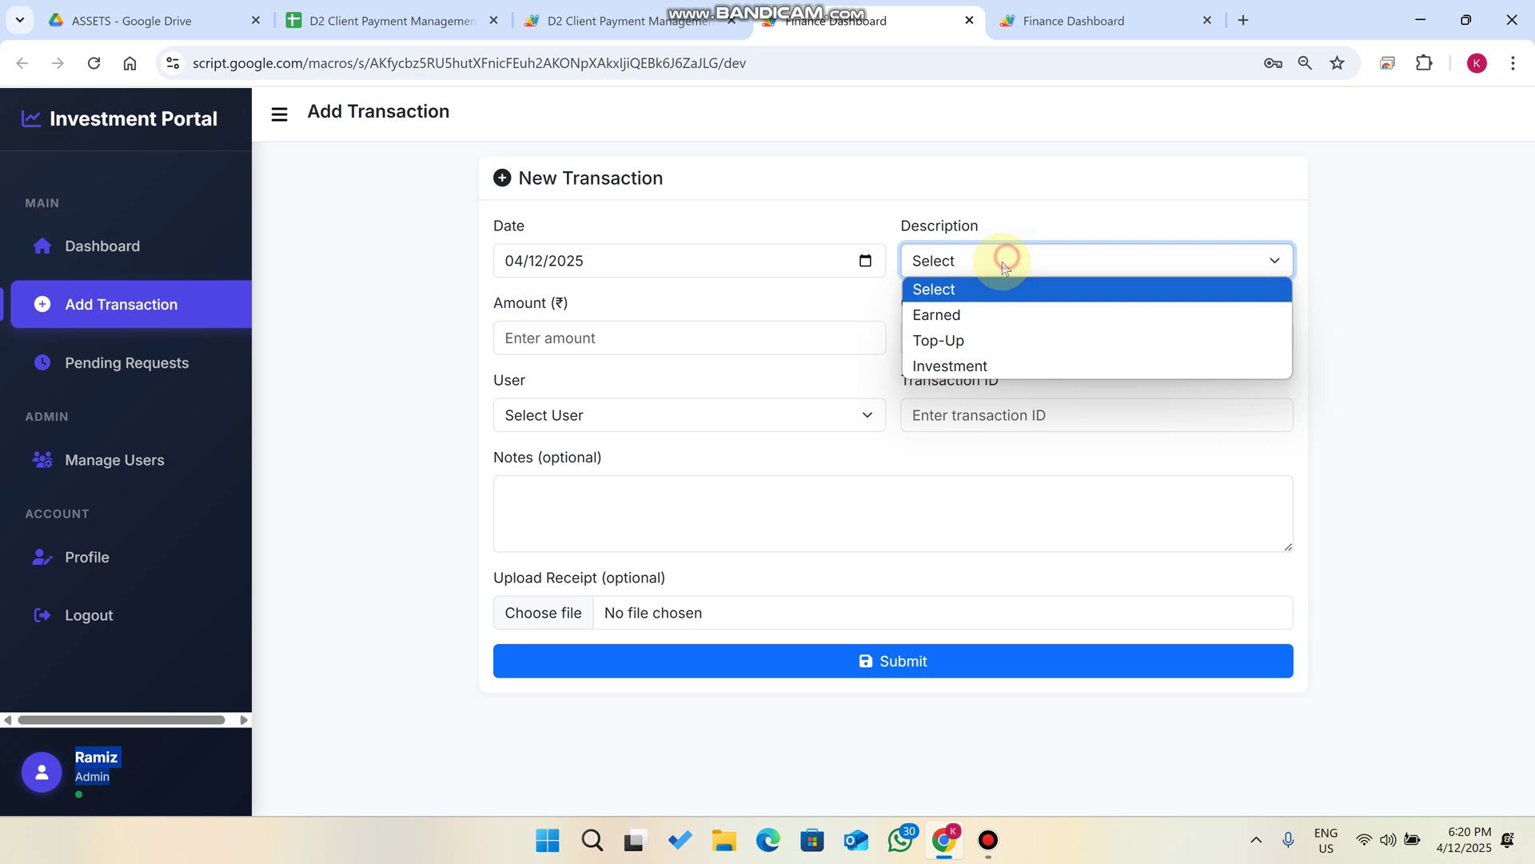
pyautogui.click(984, 312)
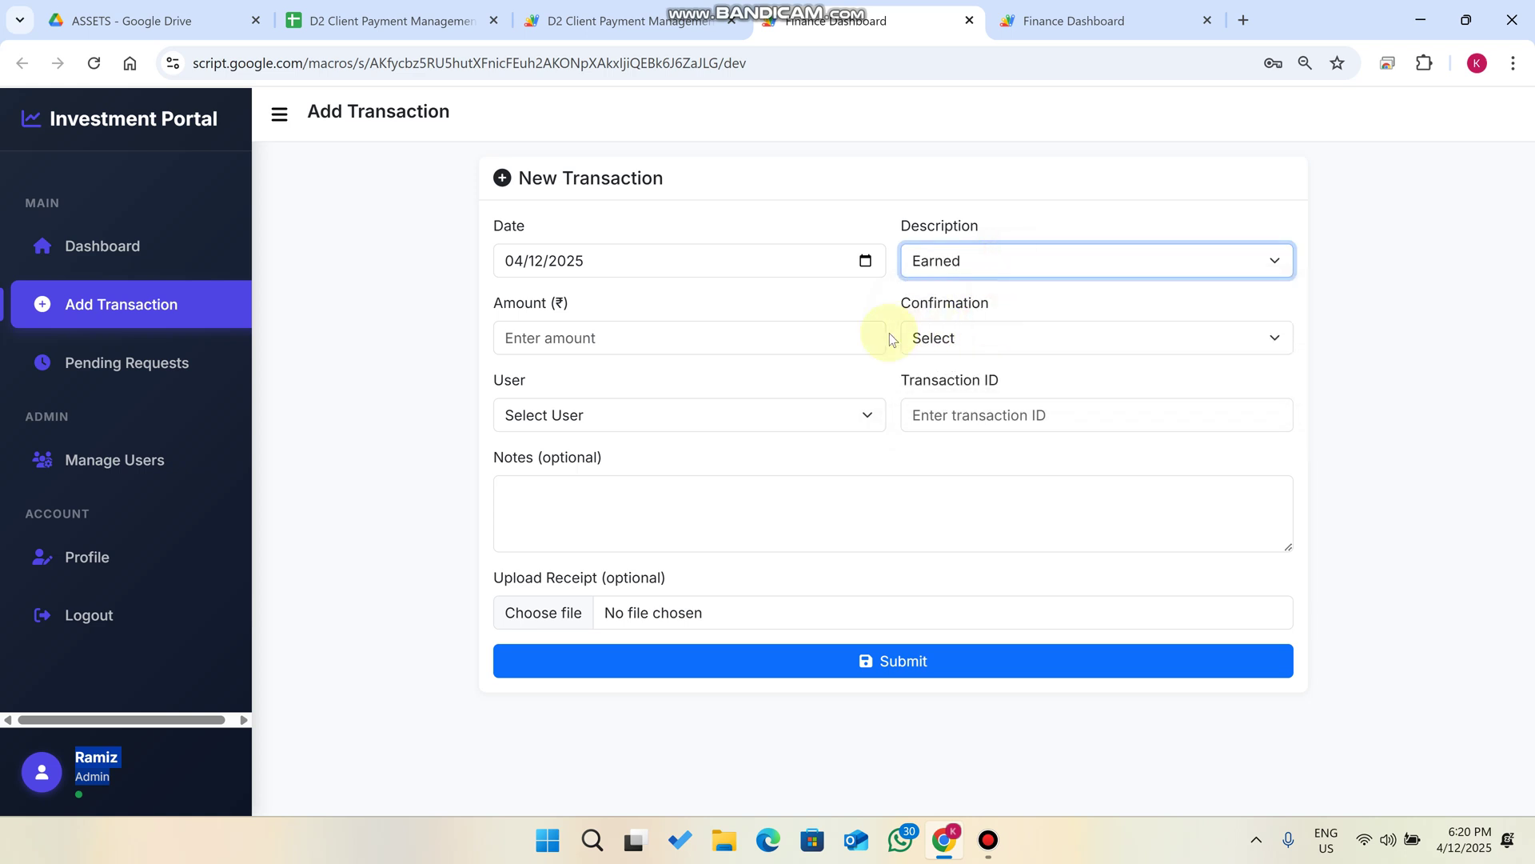
pyautogui.click(704, 354)
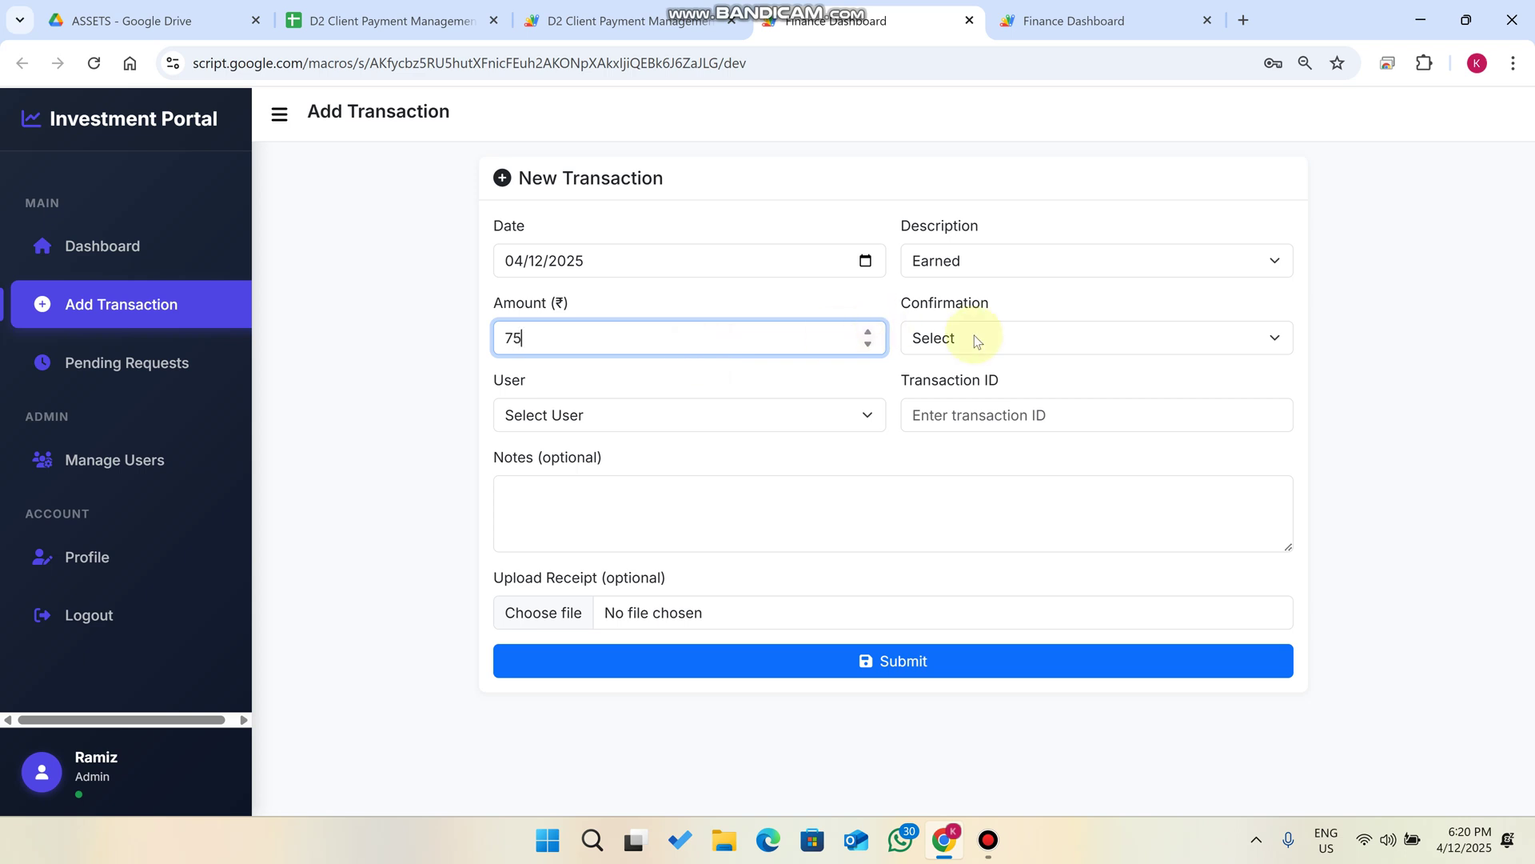
pyautogui.click(1060, 336)
pyautogui.click(983, 367)
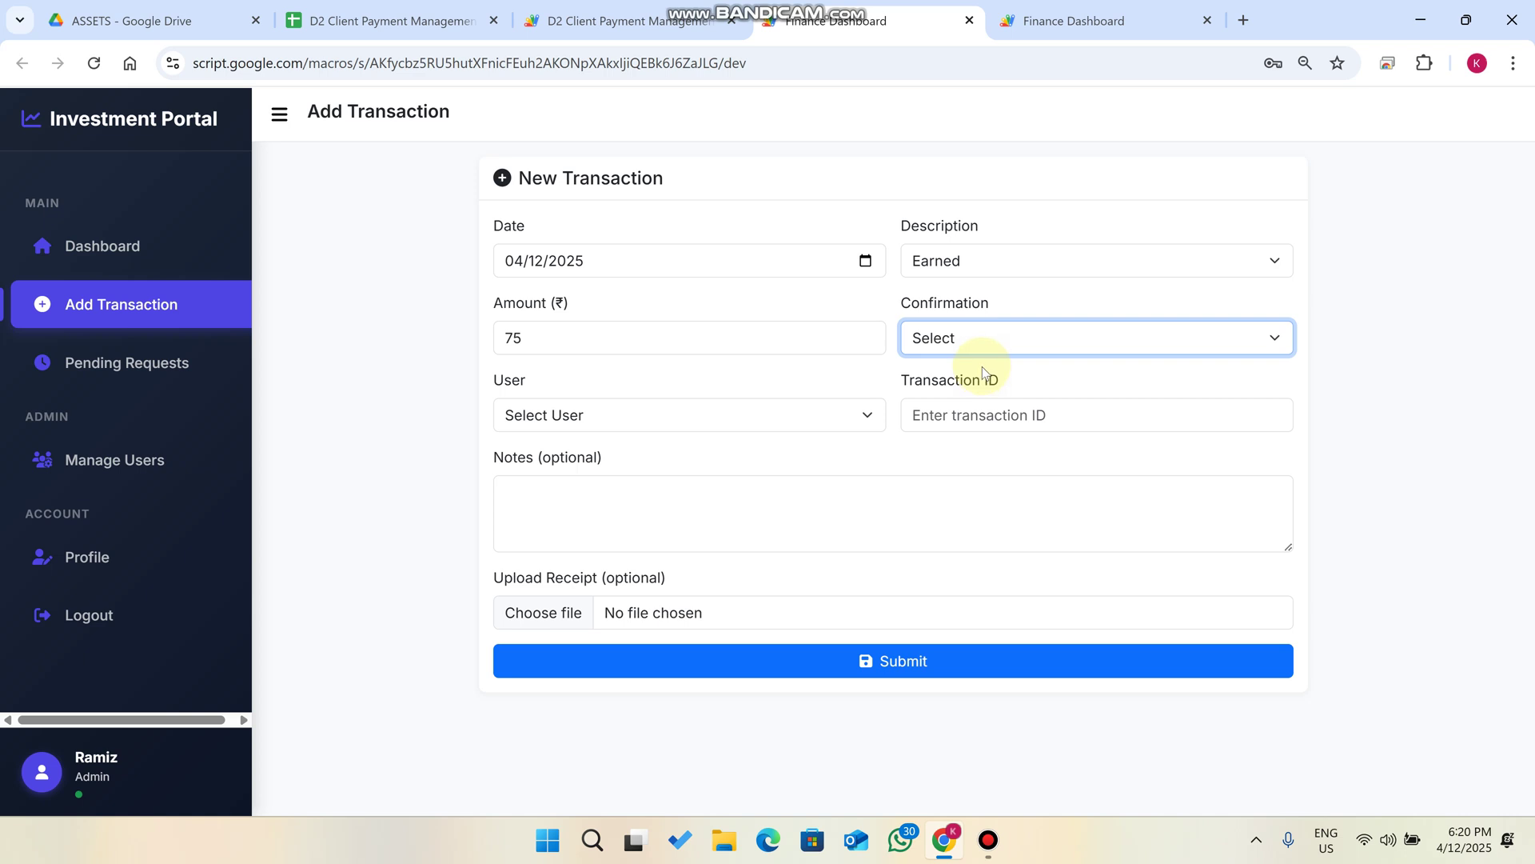
pyautogui.click(663, 415)
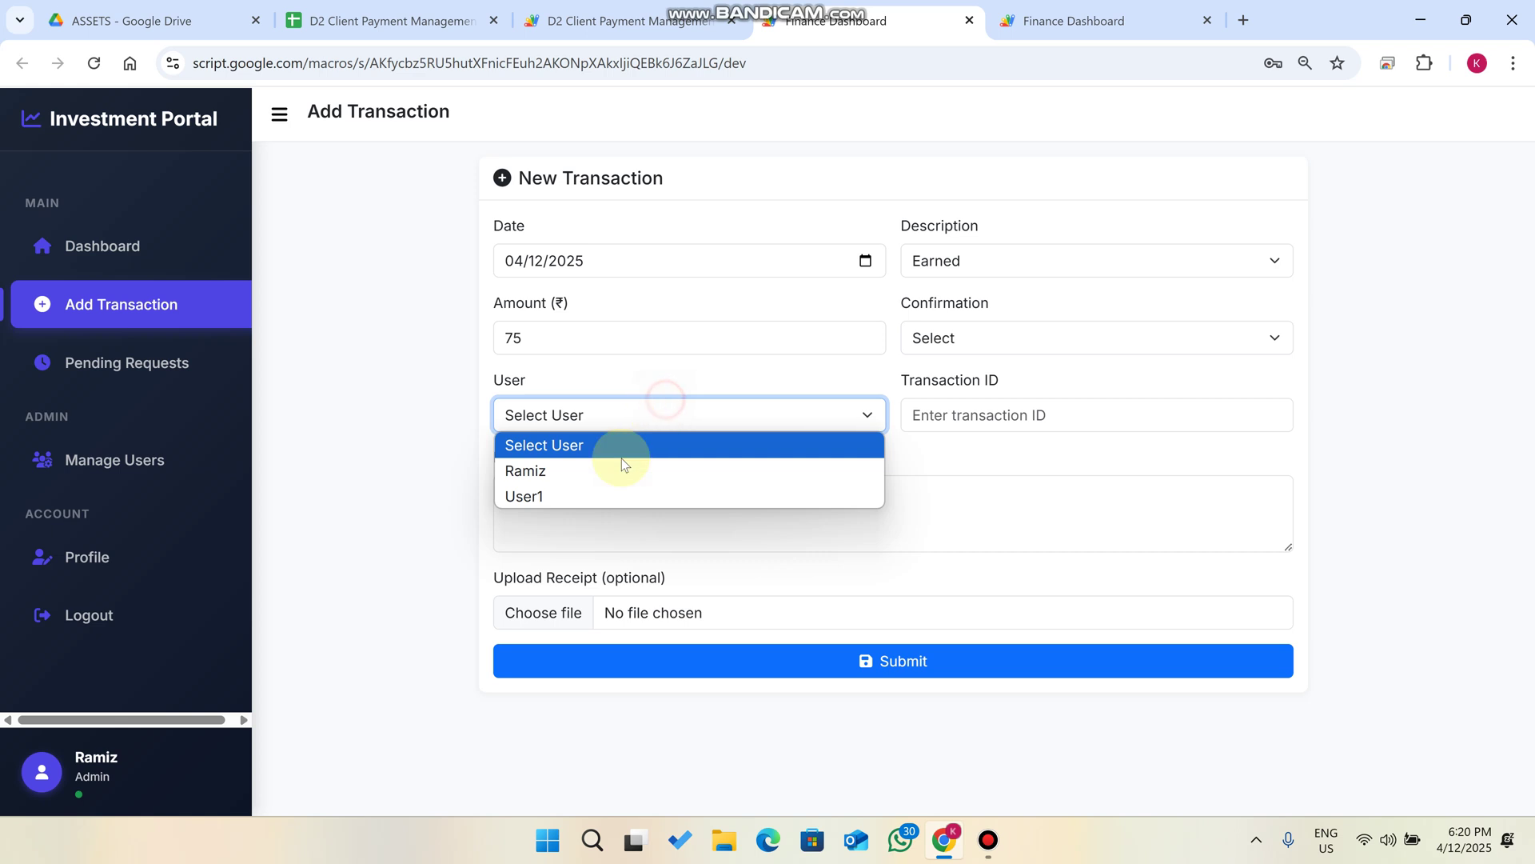
pyautogui.click(588, 493)
# Enter transaction ID 1234 and a profit note, attach E.png and submit.
pyautogui.click(1002, 419)
pyautogui.write('1234')
pyautogui.click(730, 504)
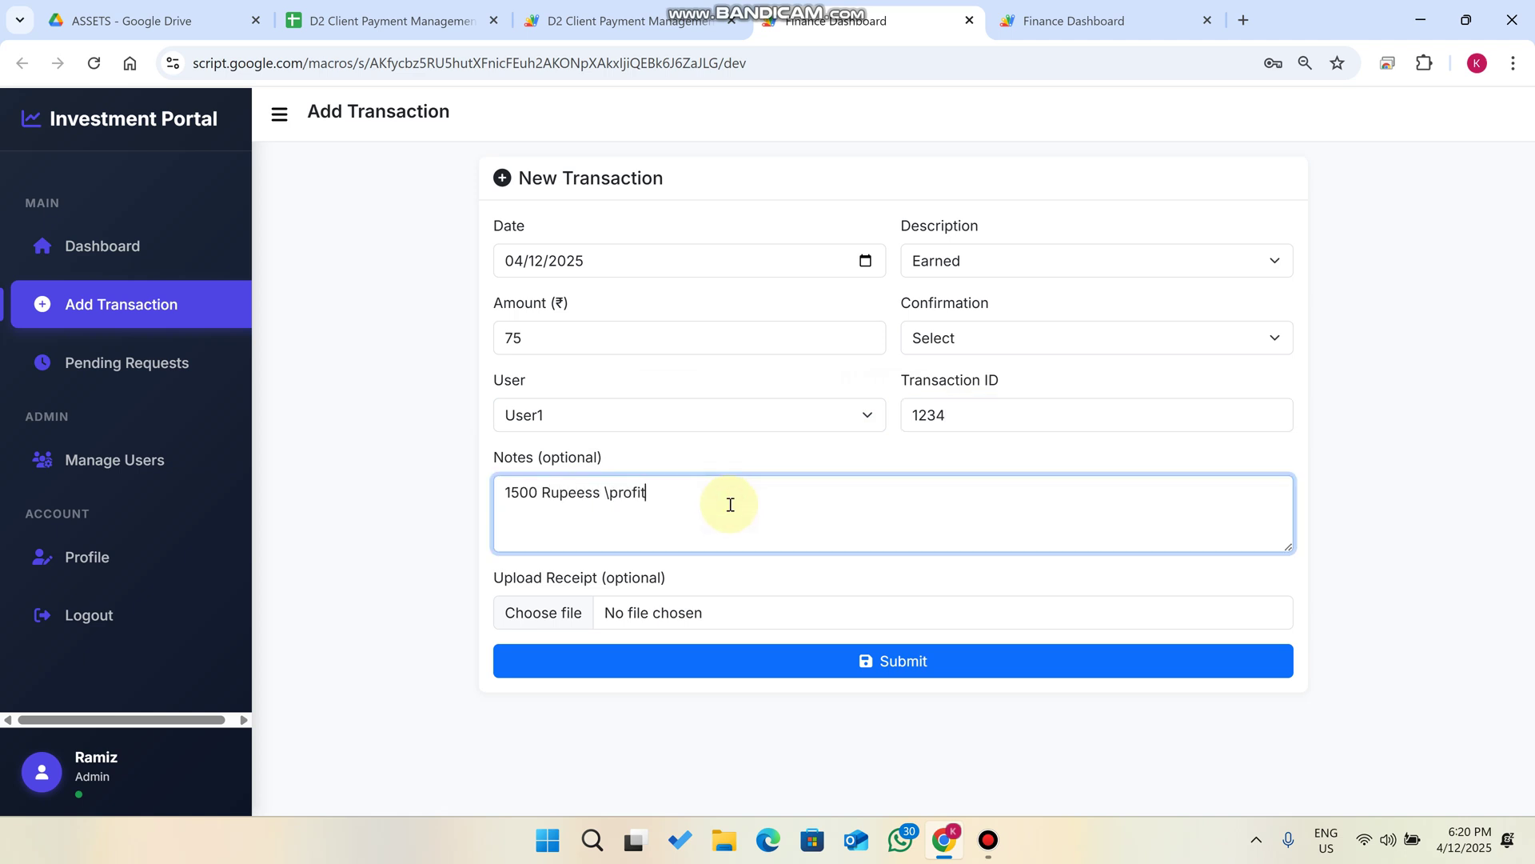
pyautogui.click(553, 613)
pyautogui.click(362, 216)
pyautogui.click(584, 444)
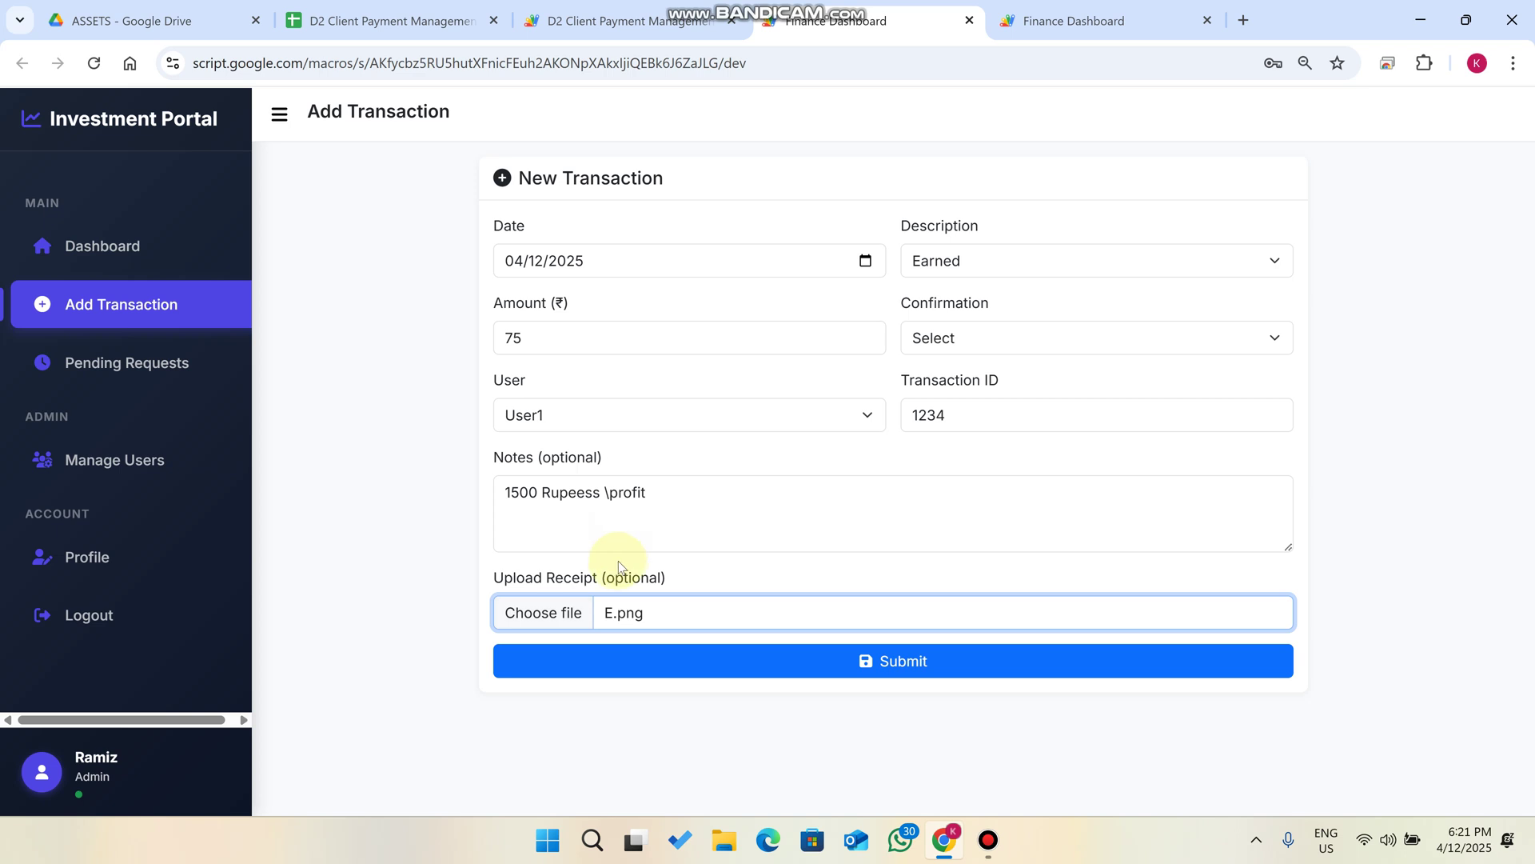
pyautogui.click(771, 661)
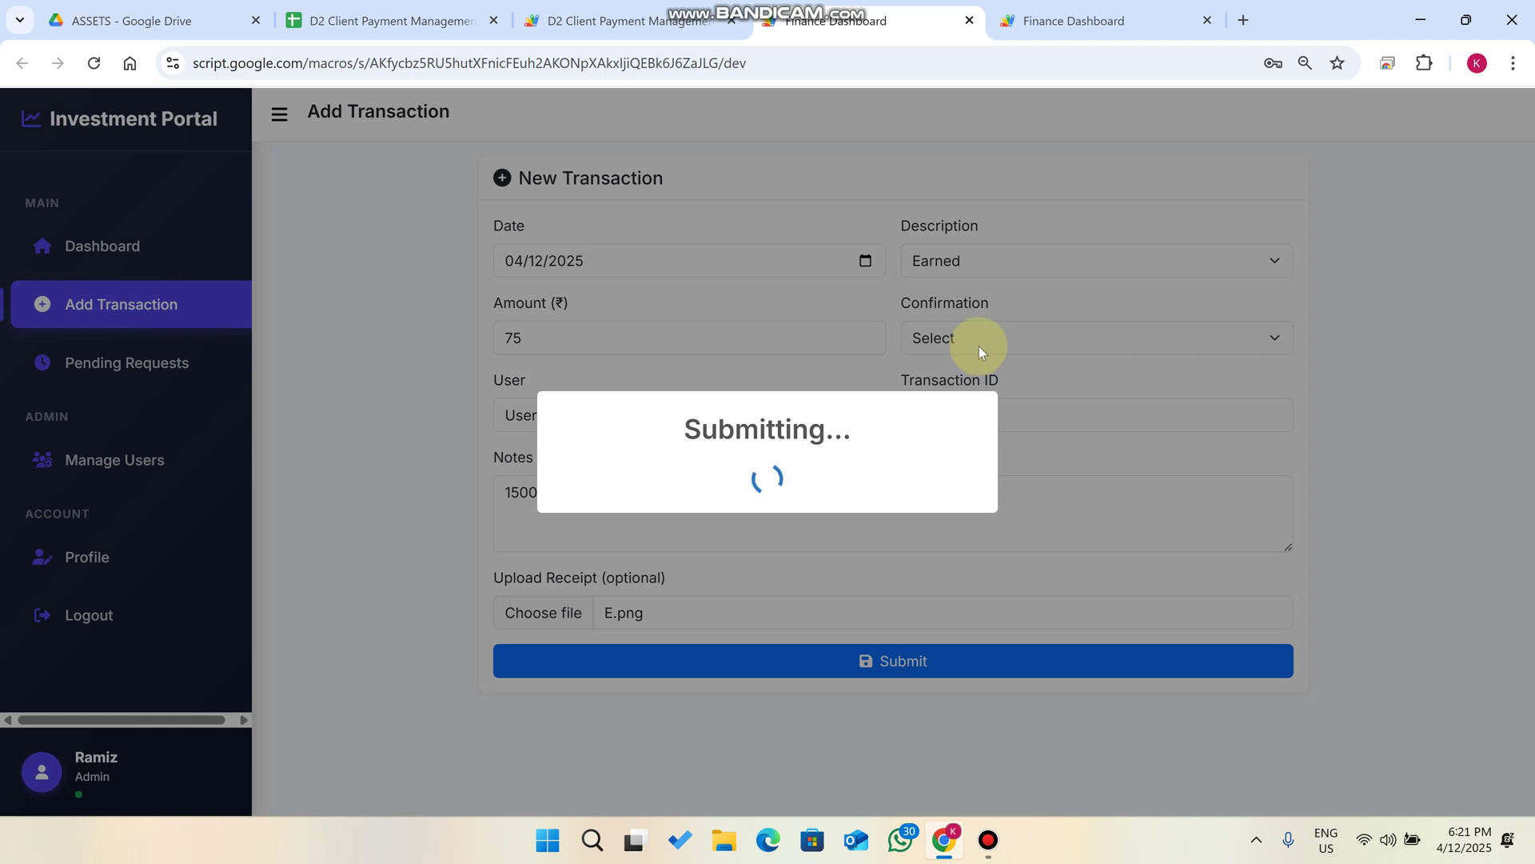
# Open the pending requests and point out User1's ₹75.00 Earned request.
pyautogui.click(1111, 21)
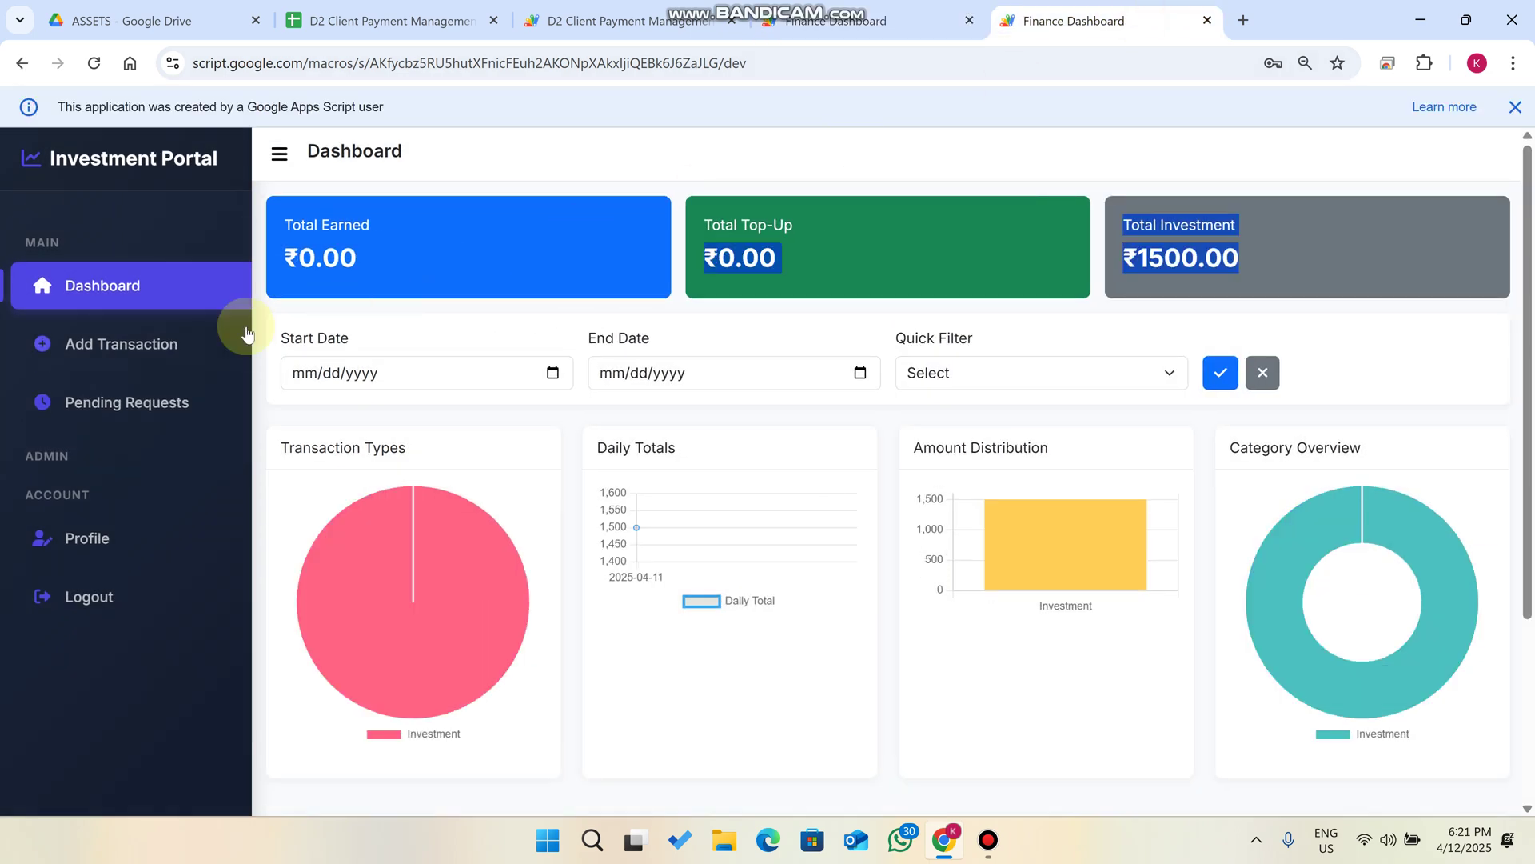
pyautogui.click(121, 404)
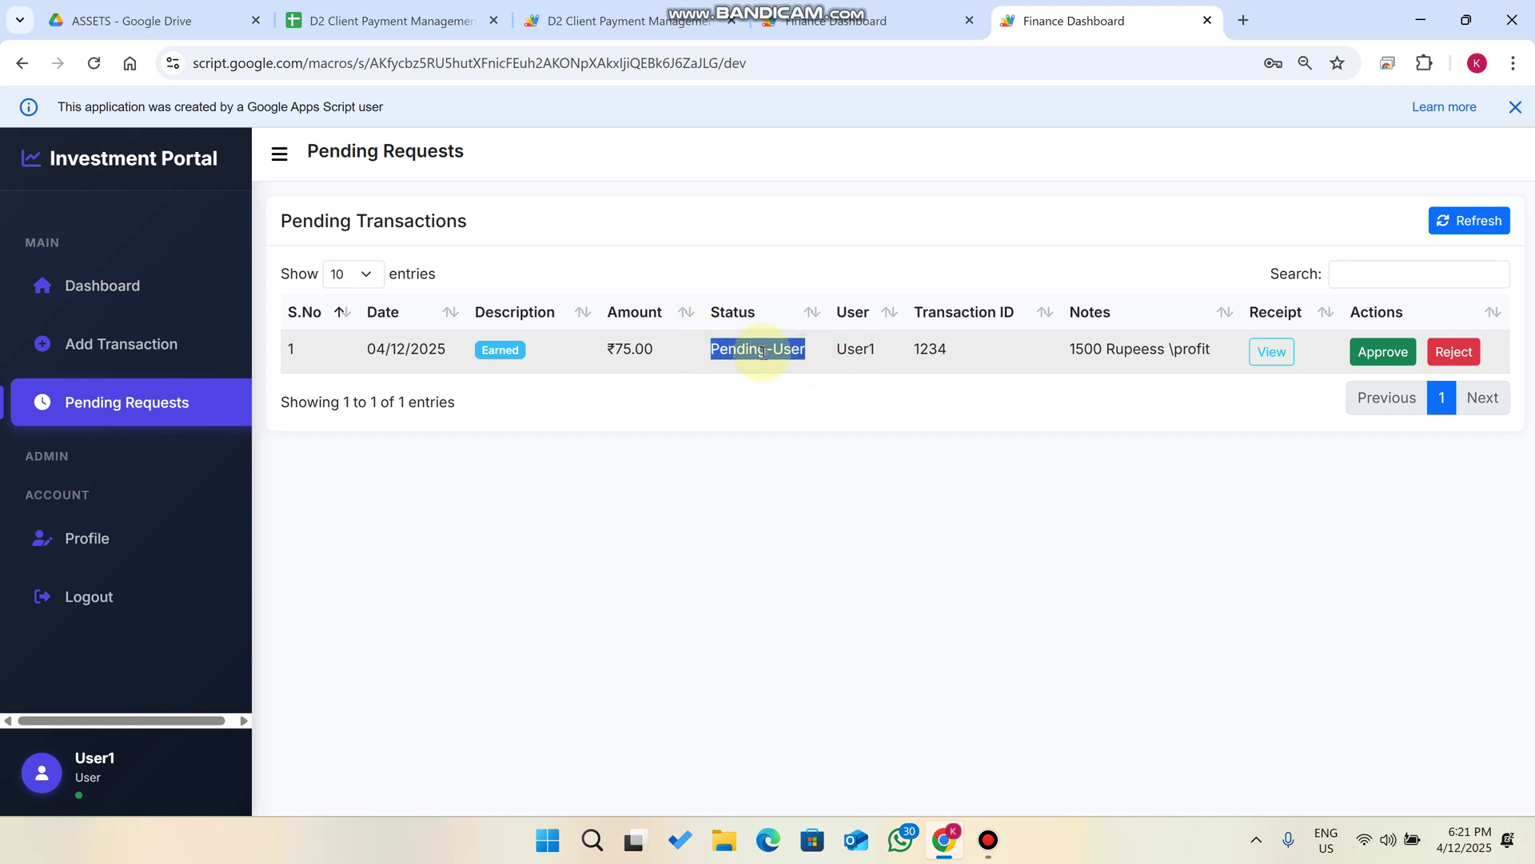
pyautogui.click(893, 352)
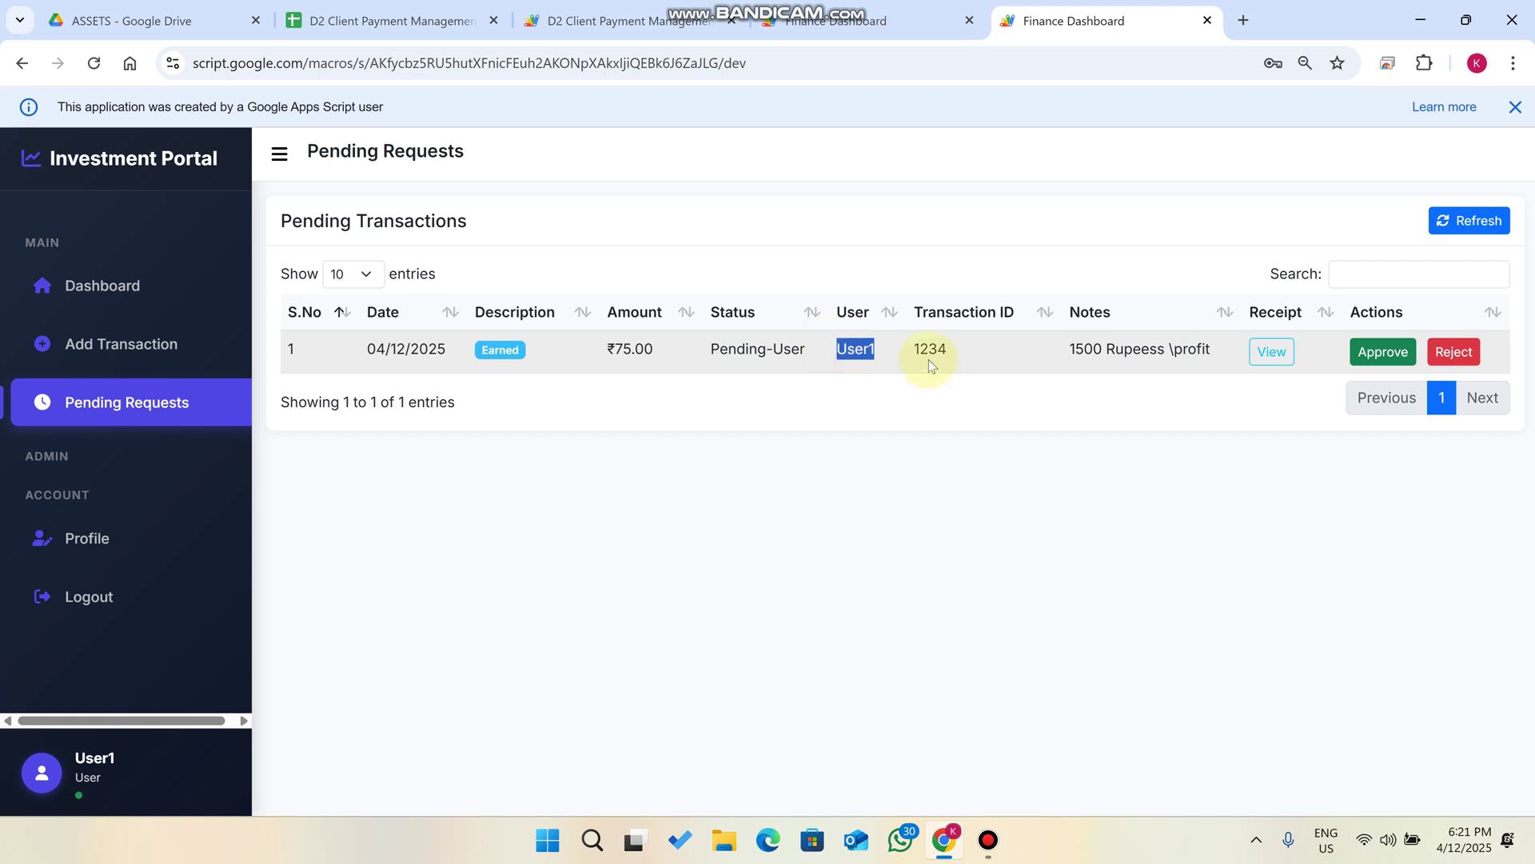
pyautogui.doubleClick(520, 352)
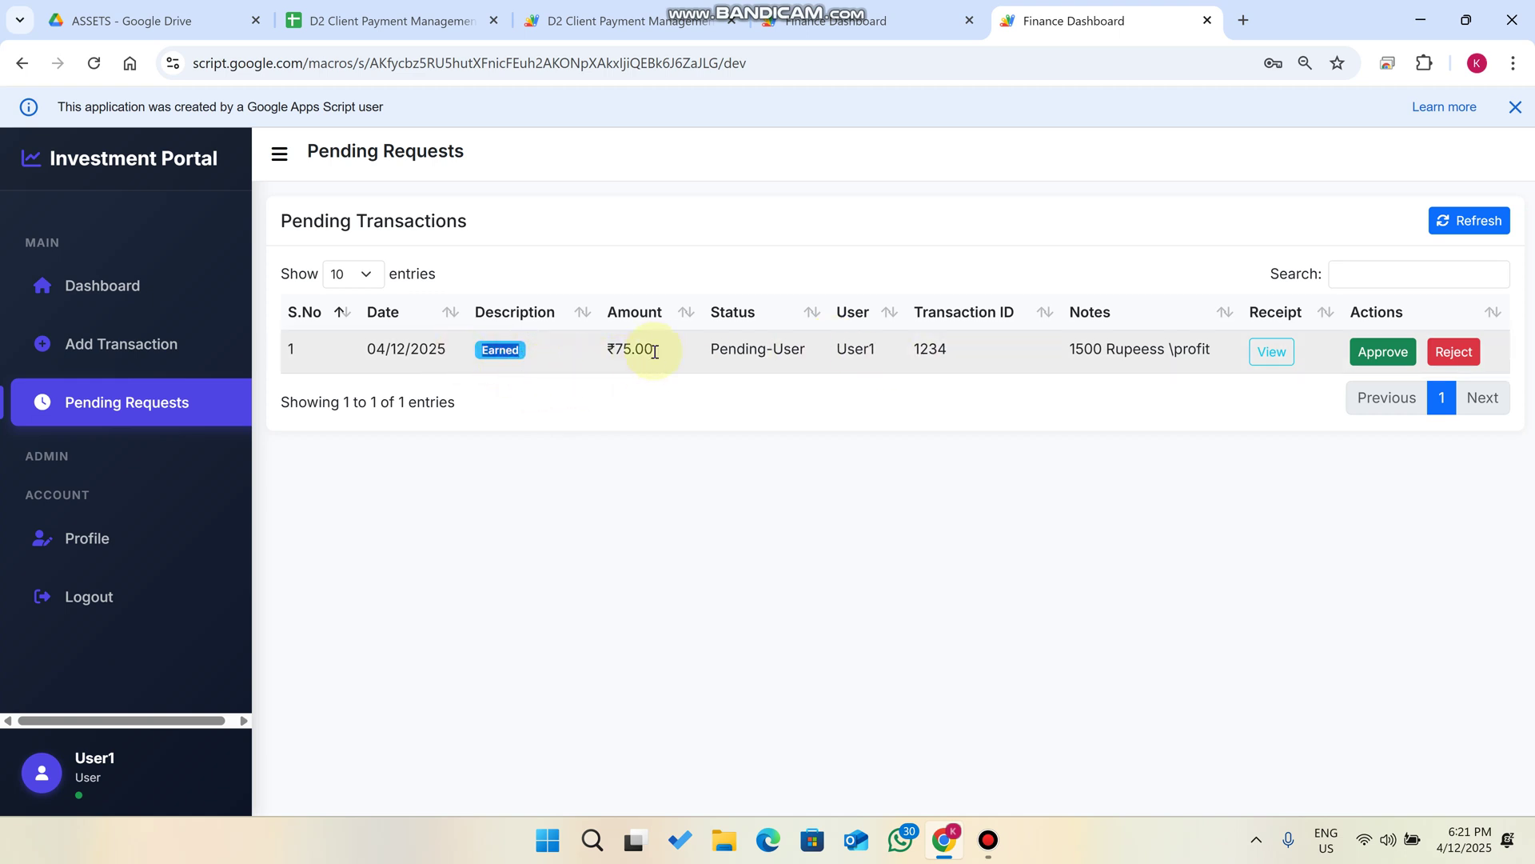
# Check the receipt, approve the ₹75.00 Earned request and return to the Dashboard.
pyautogui.click(1271, 352)
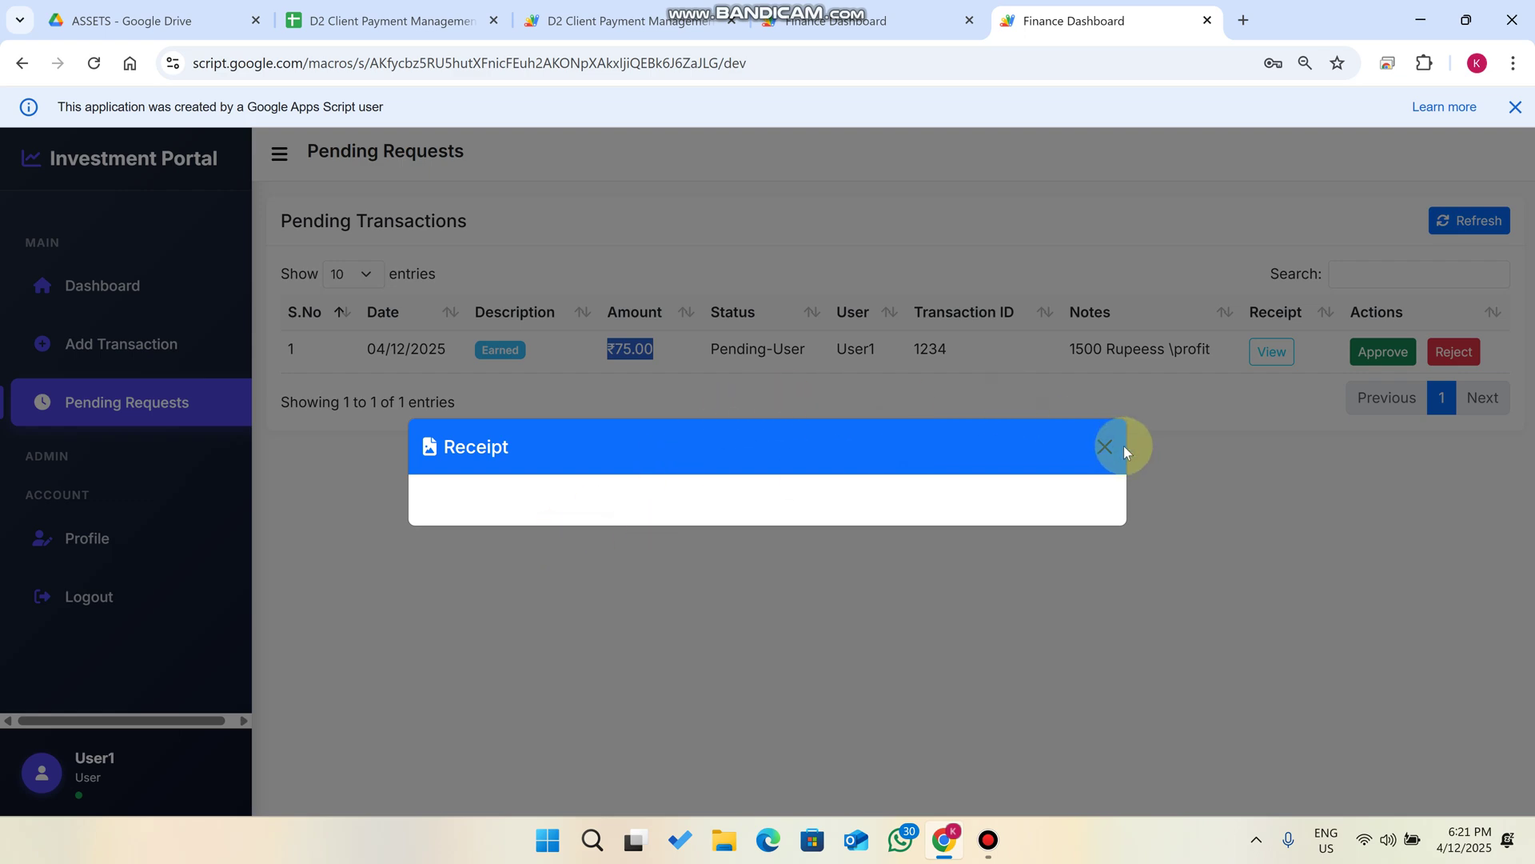
pyautogui.click(1104, 301)
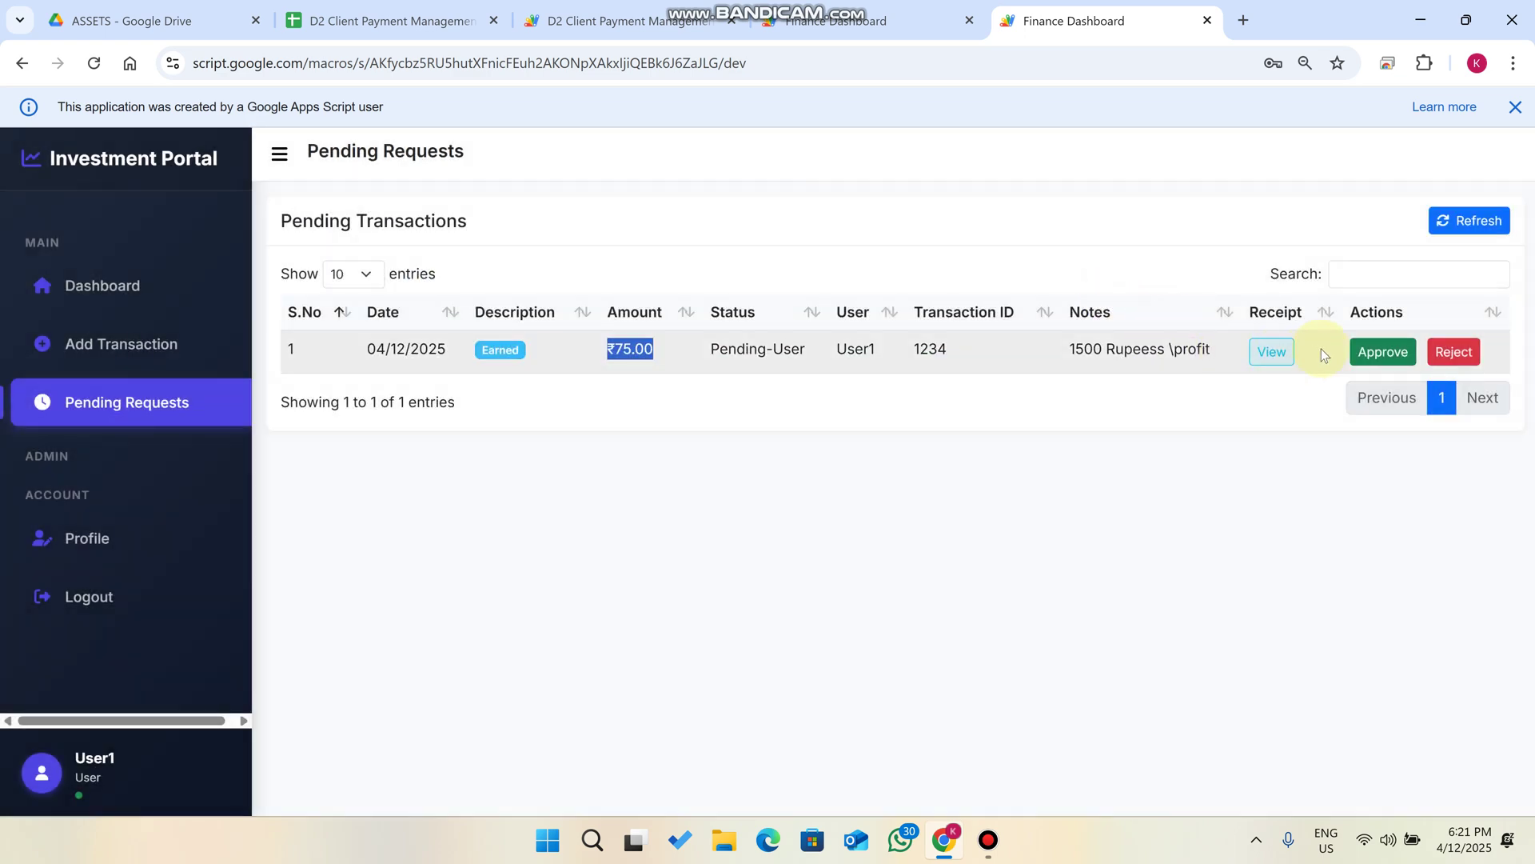
pyautogui.click(1377, 358)
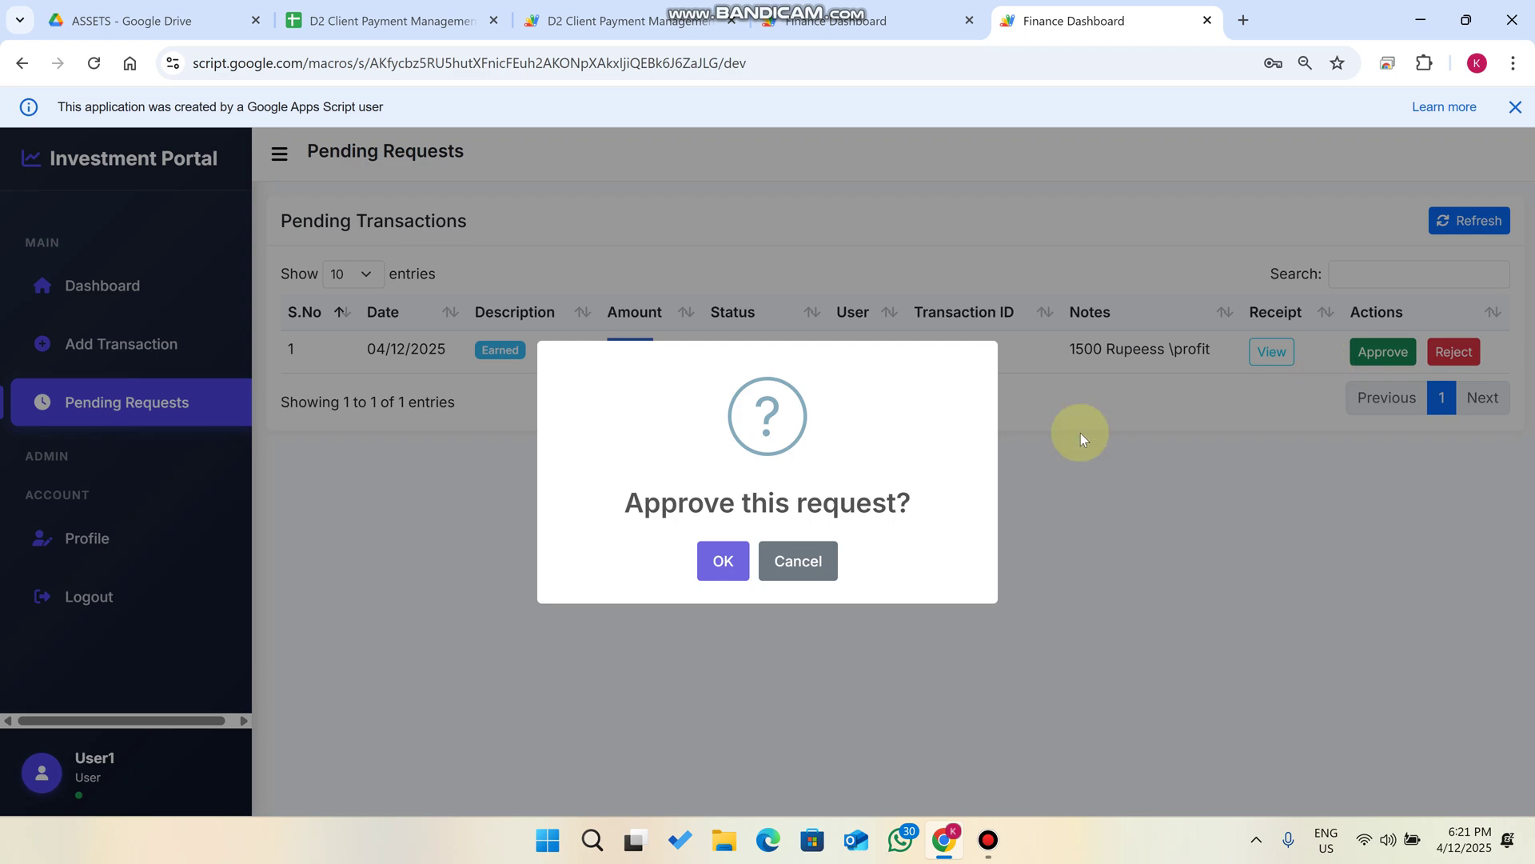
pyautogui.click(722, 560)
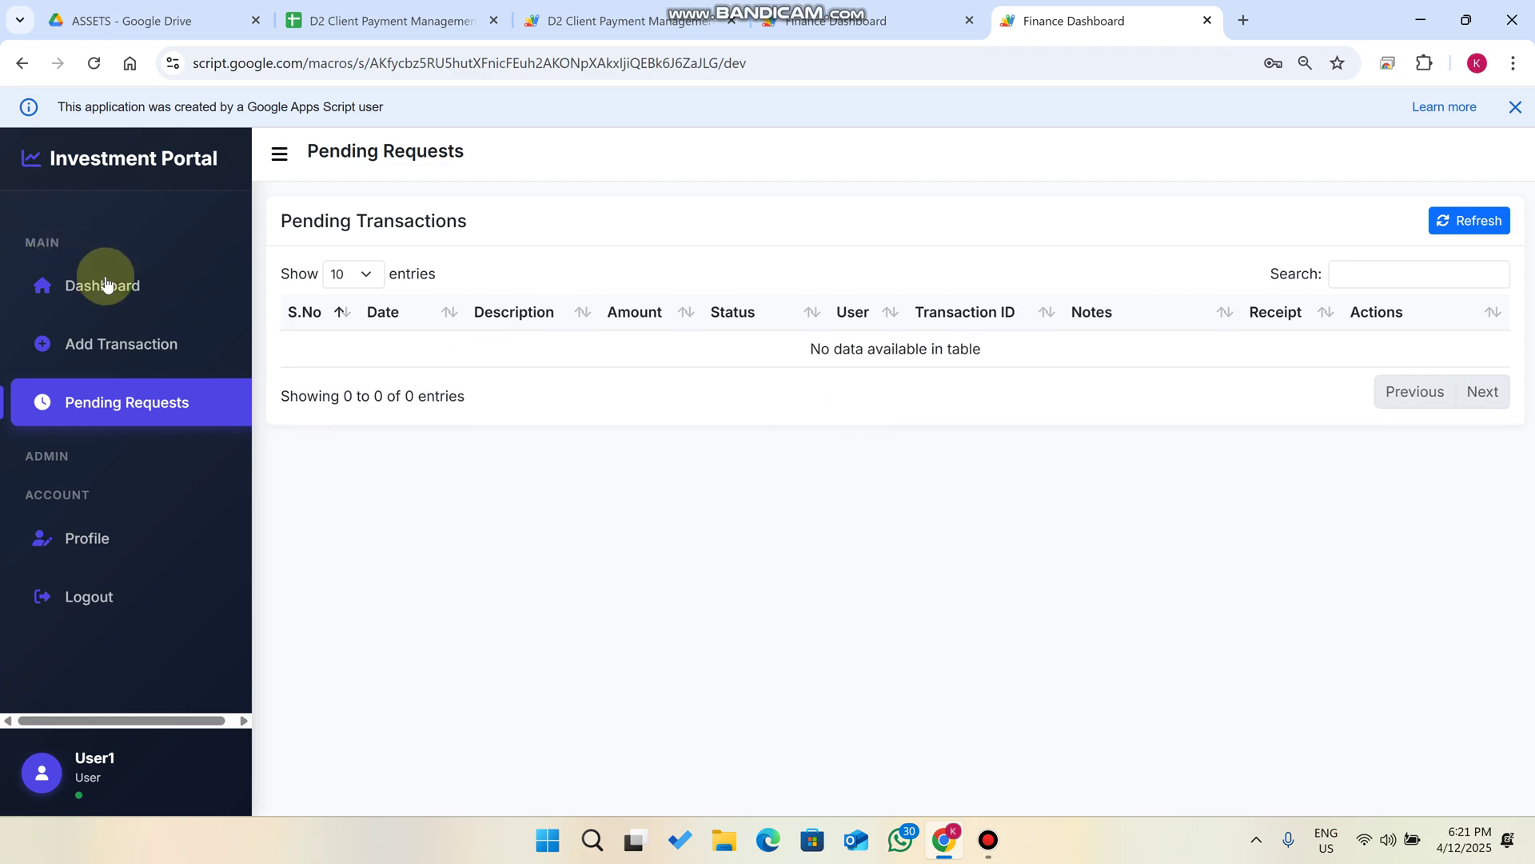
pyautogui.click(116, 291)
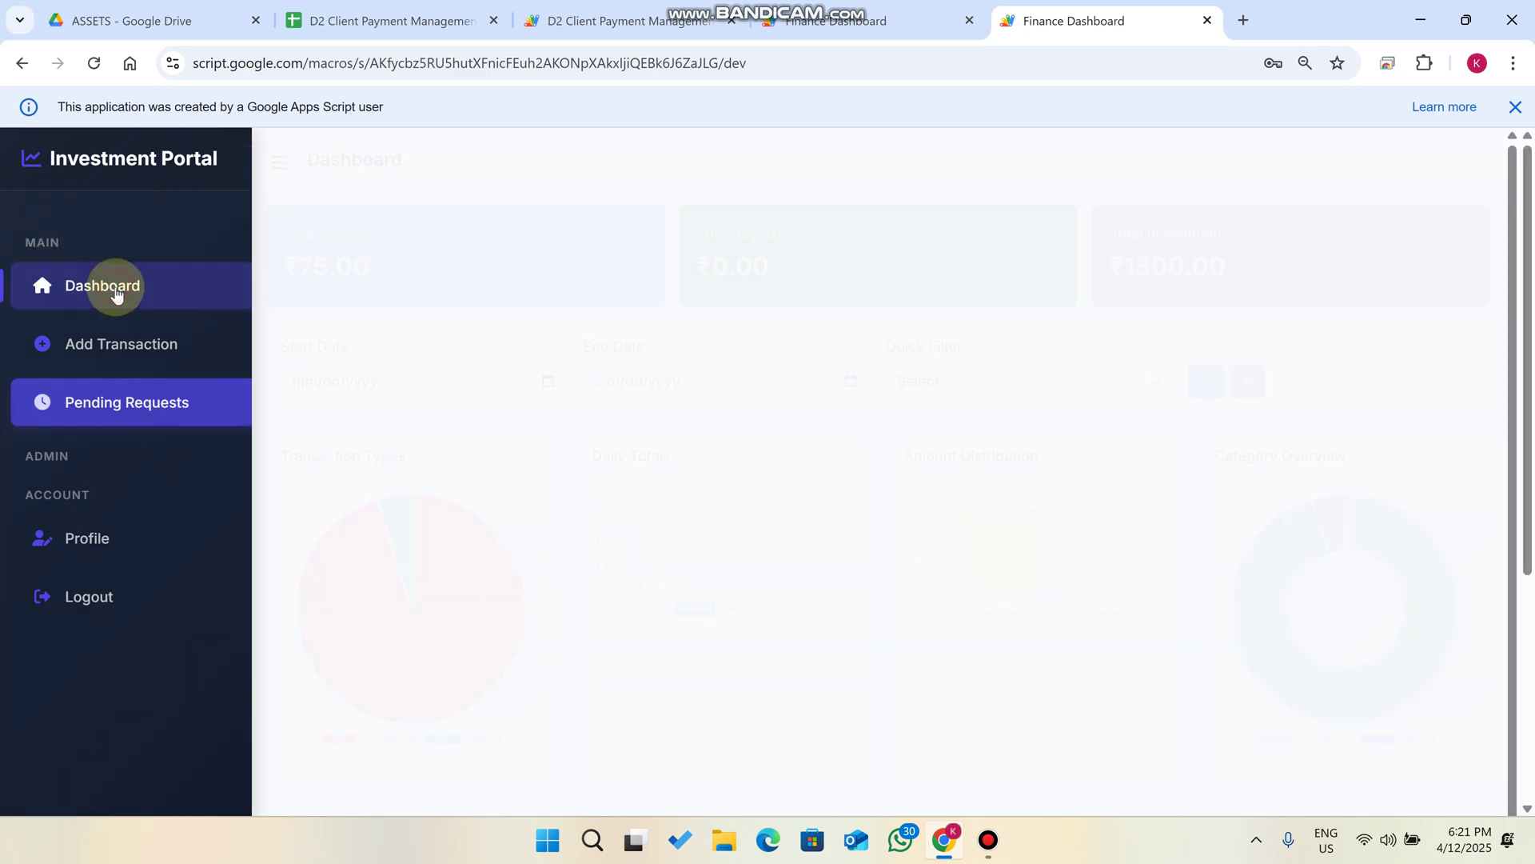
# Refresh Transaction History to show ₹75.00 Earned as Received and note the ₹75.00 total.
pyautogui.scroll(-5, 480, 255)
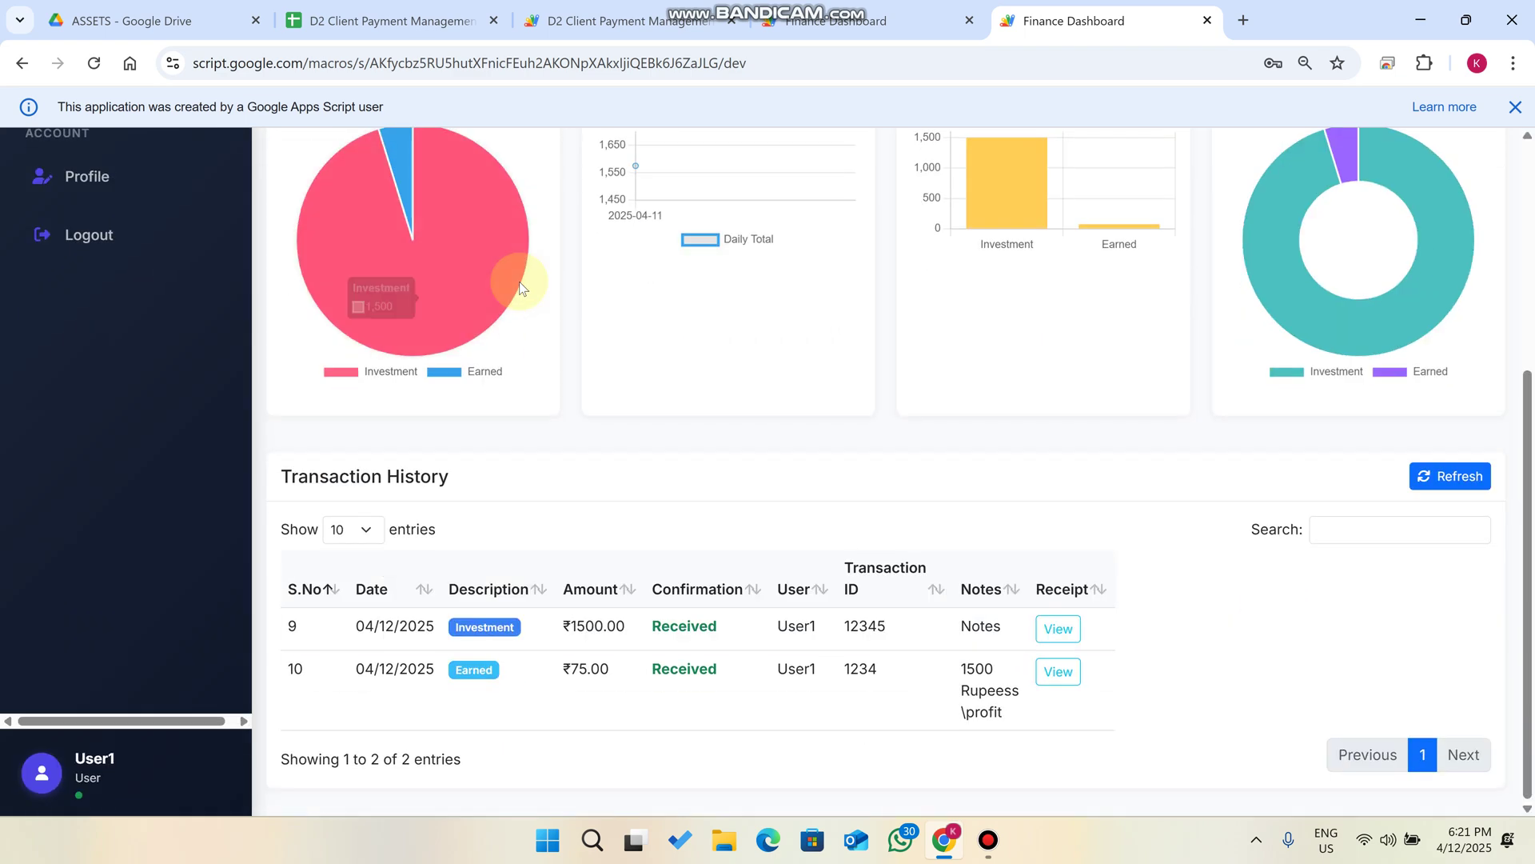
pyautogui.click(1440, 480)
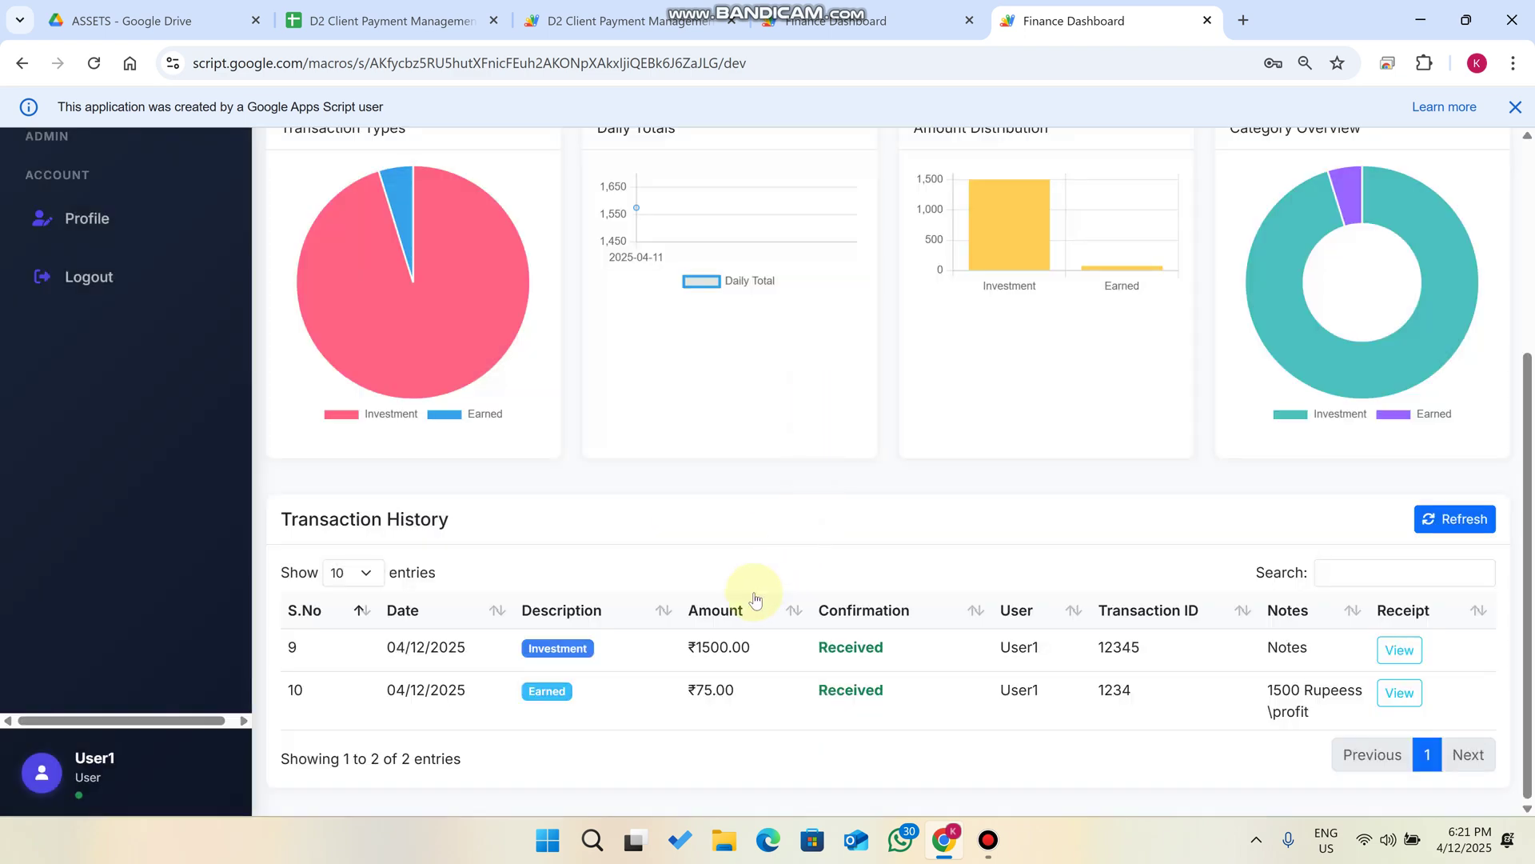
pyautogui.moveTo(468, 513); pyautogui.dragTo(304, 510)
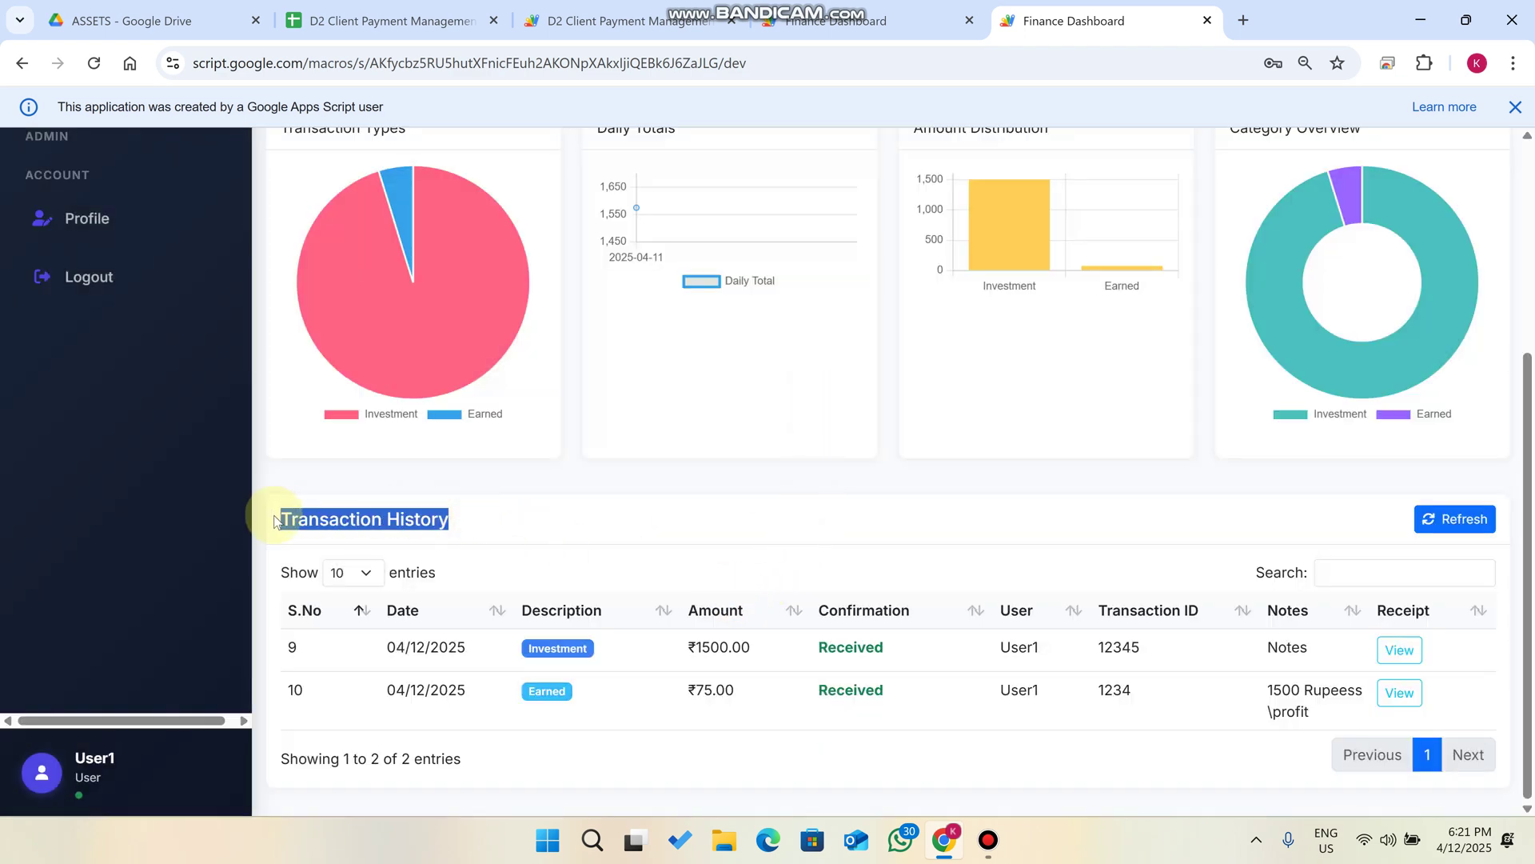
pyautogui.scroll(5, 849, 698)
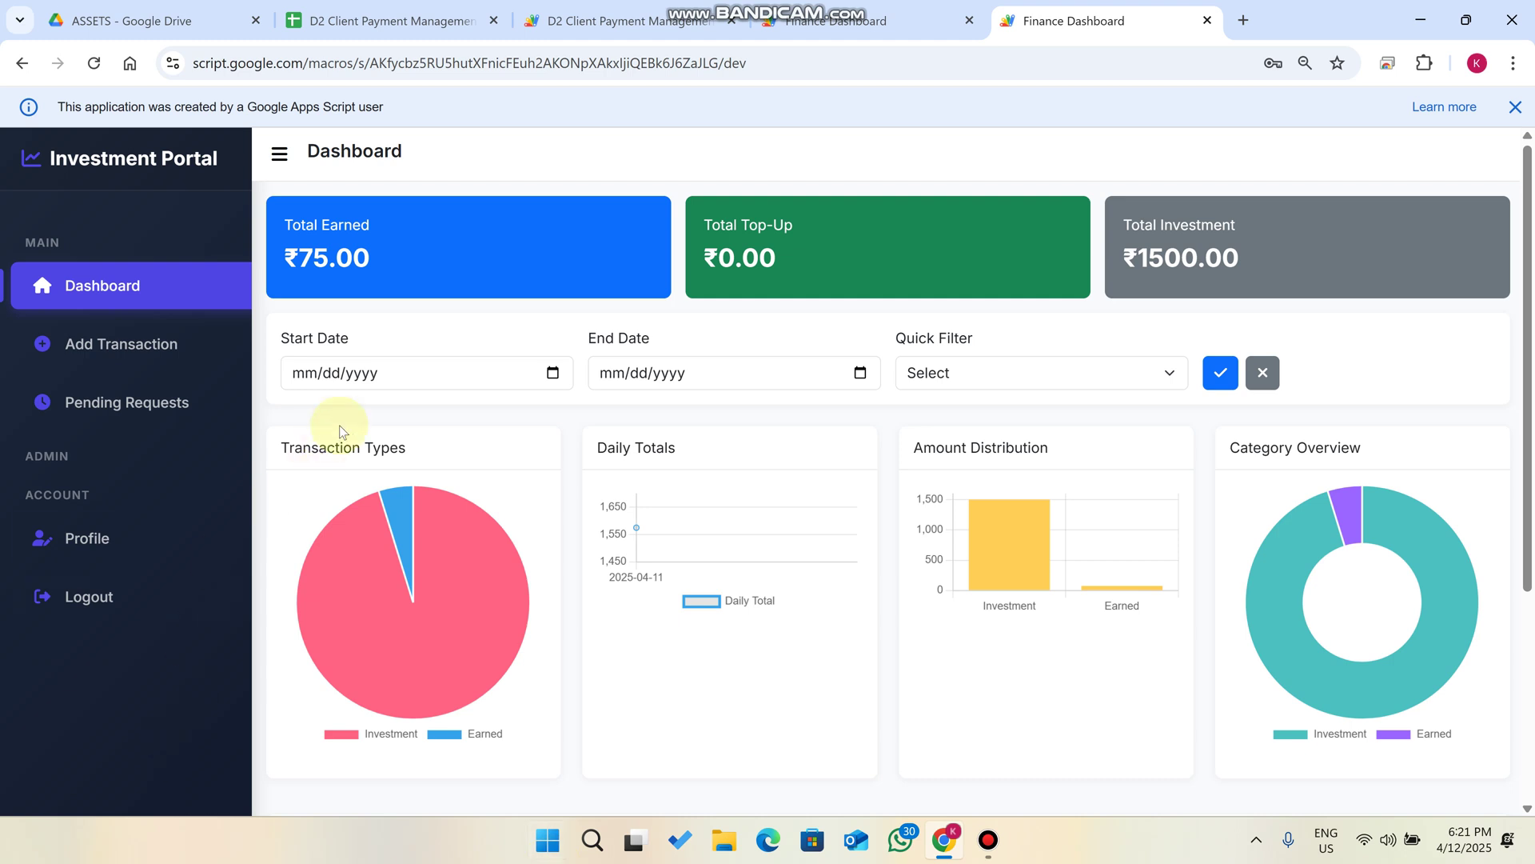
pyautogui.moveTo(375, 258); pyautogui.dragTo(274, 269)
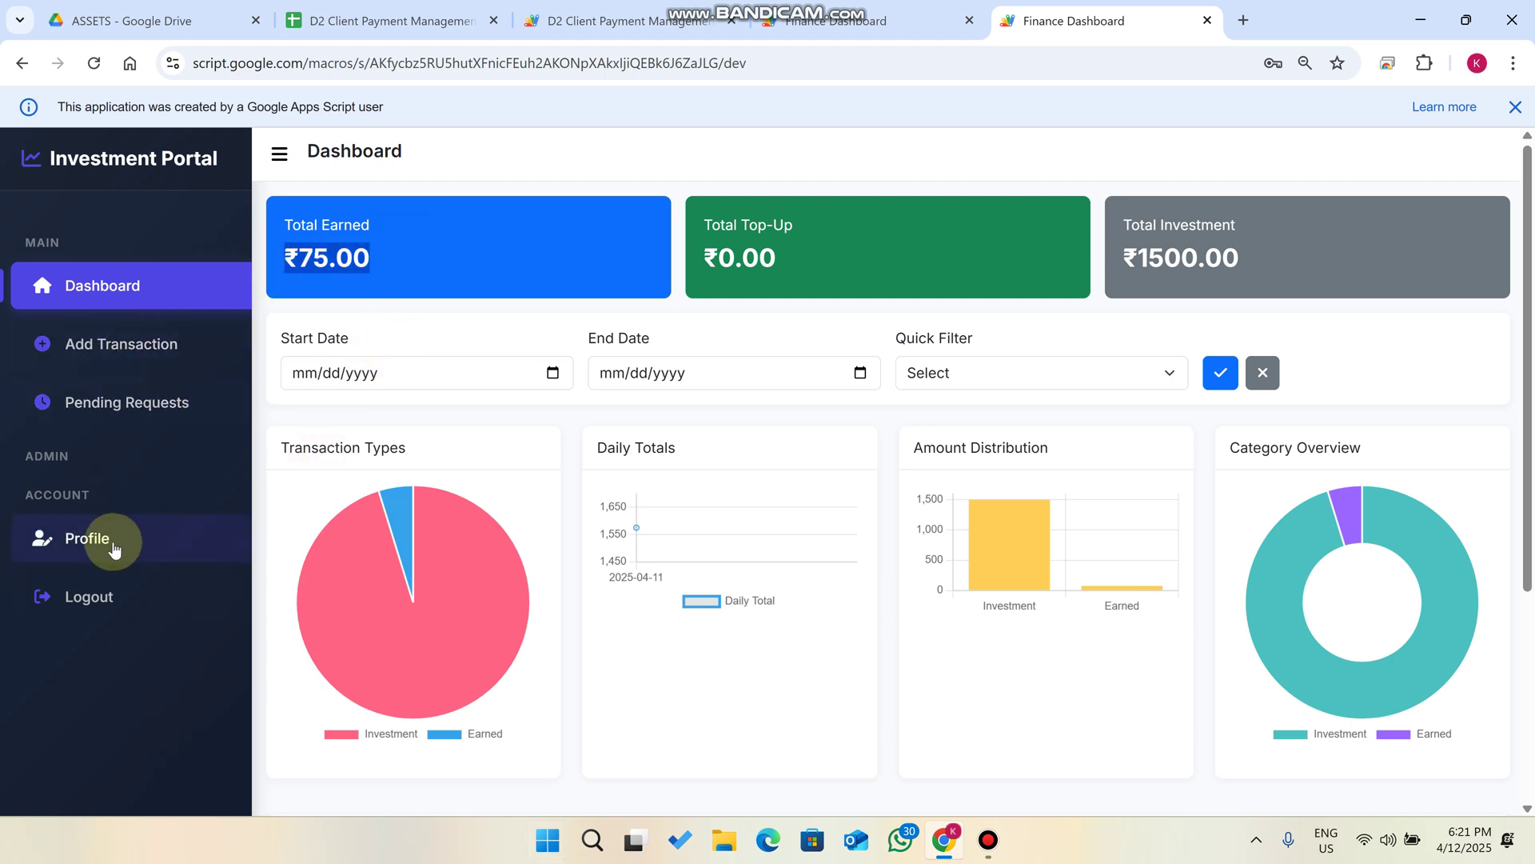
pyautogui.click(856, 20)
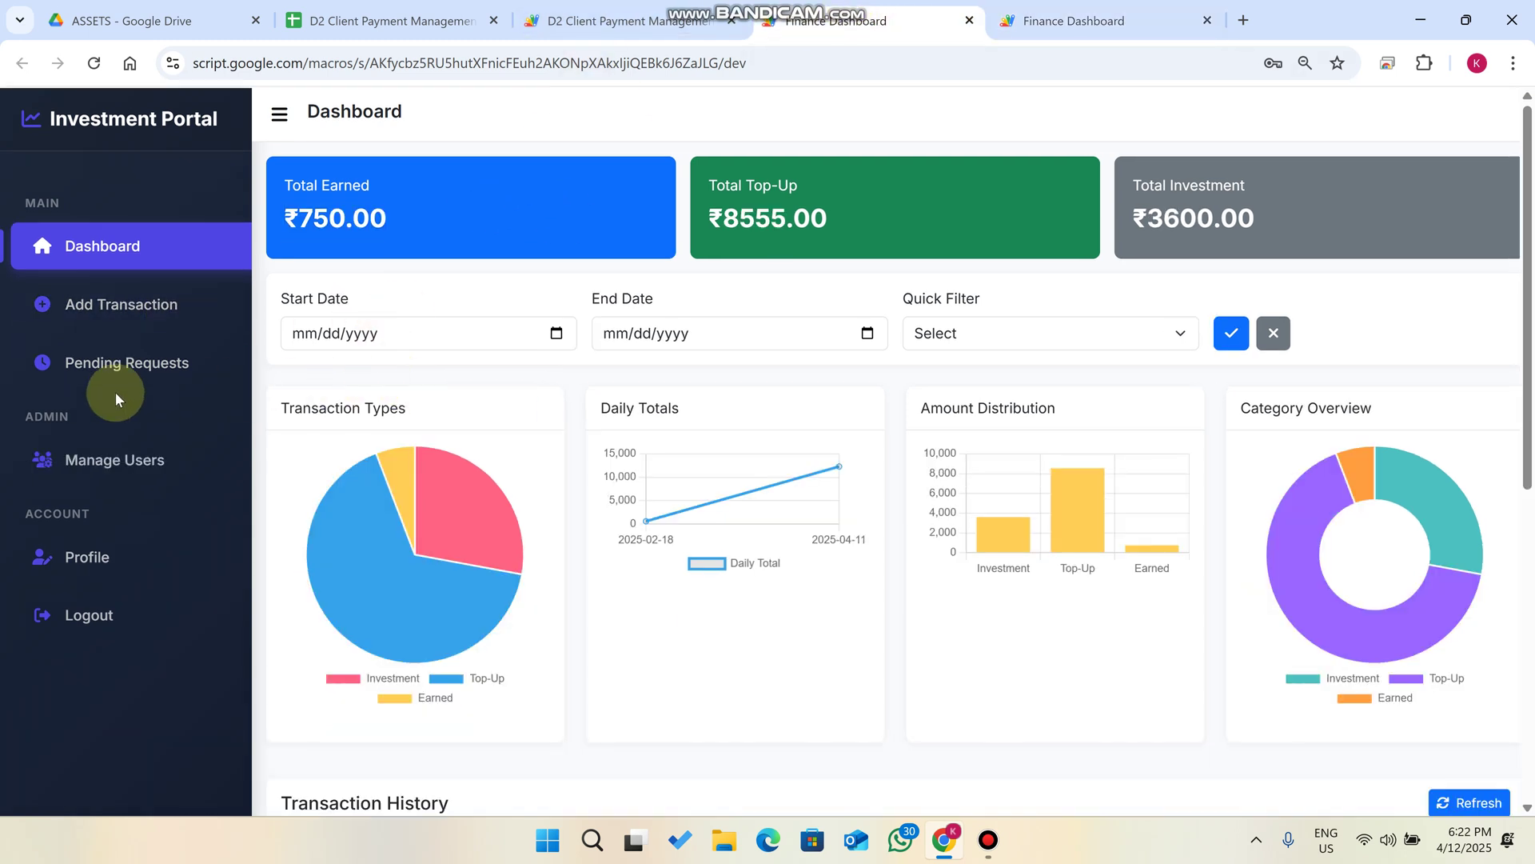
# Start a new transaction with description Top-Up and amount 1600.
pyautogui.click(116, 304)
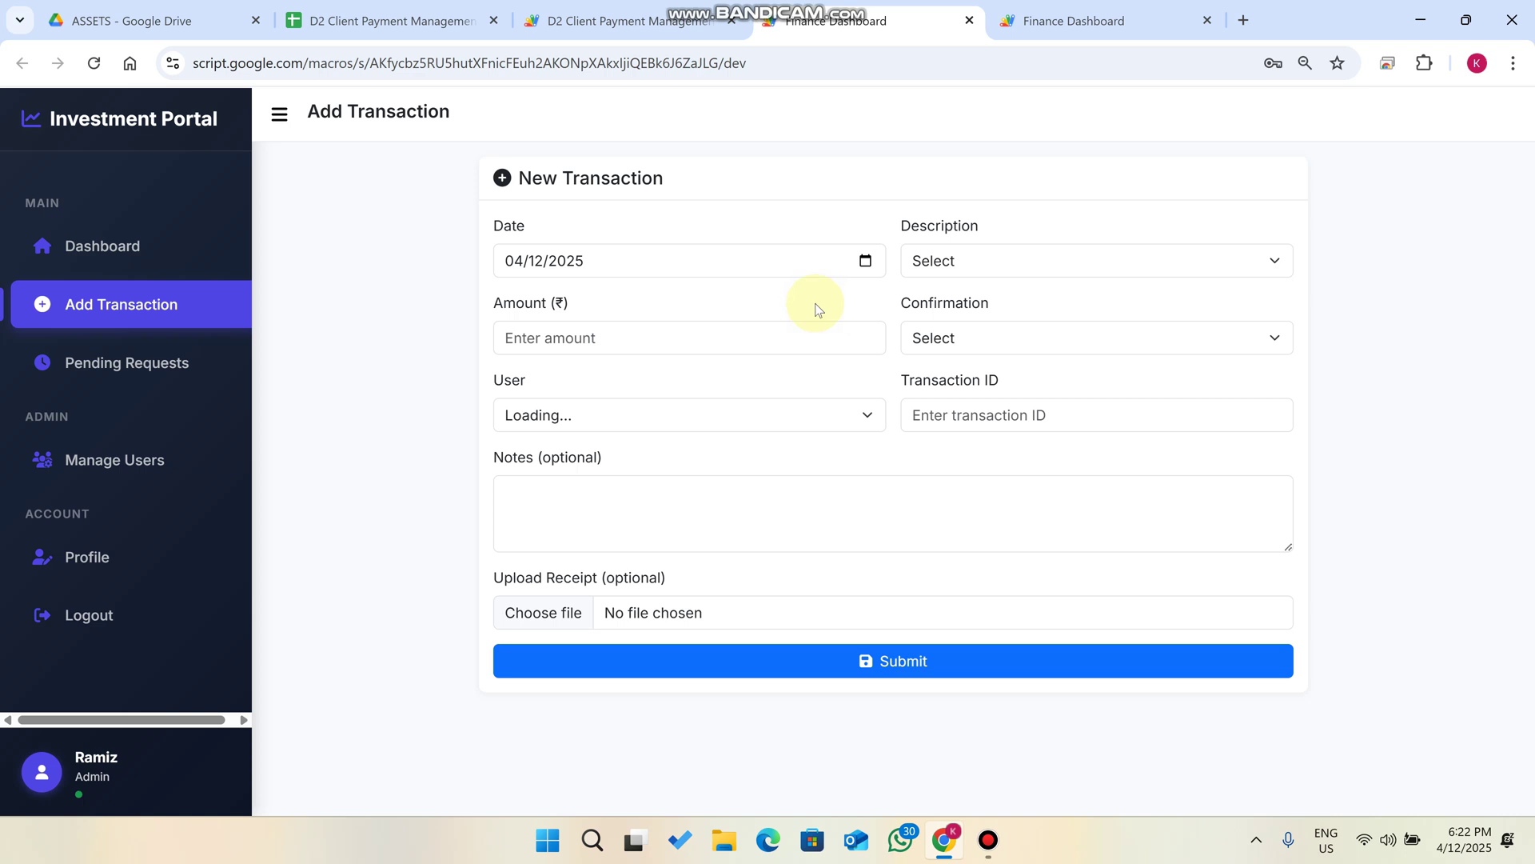
pyautogui.click(1028, 250)
pyautogui.click(989, 339)
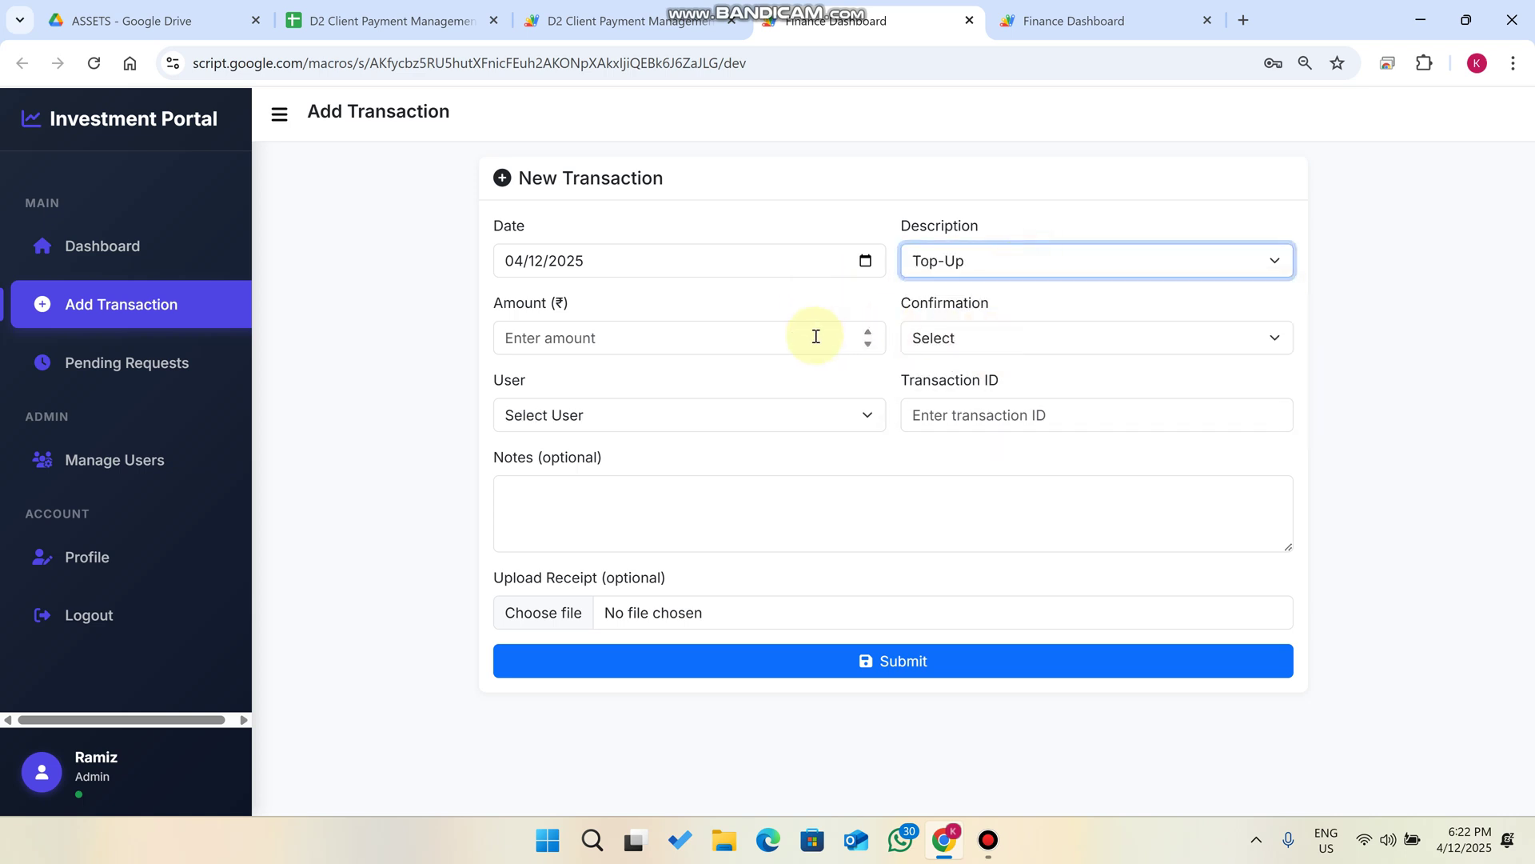
pyautogui.click(743, 334)
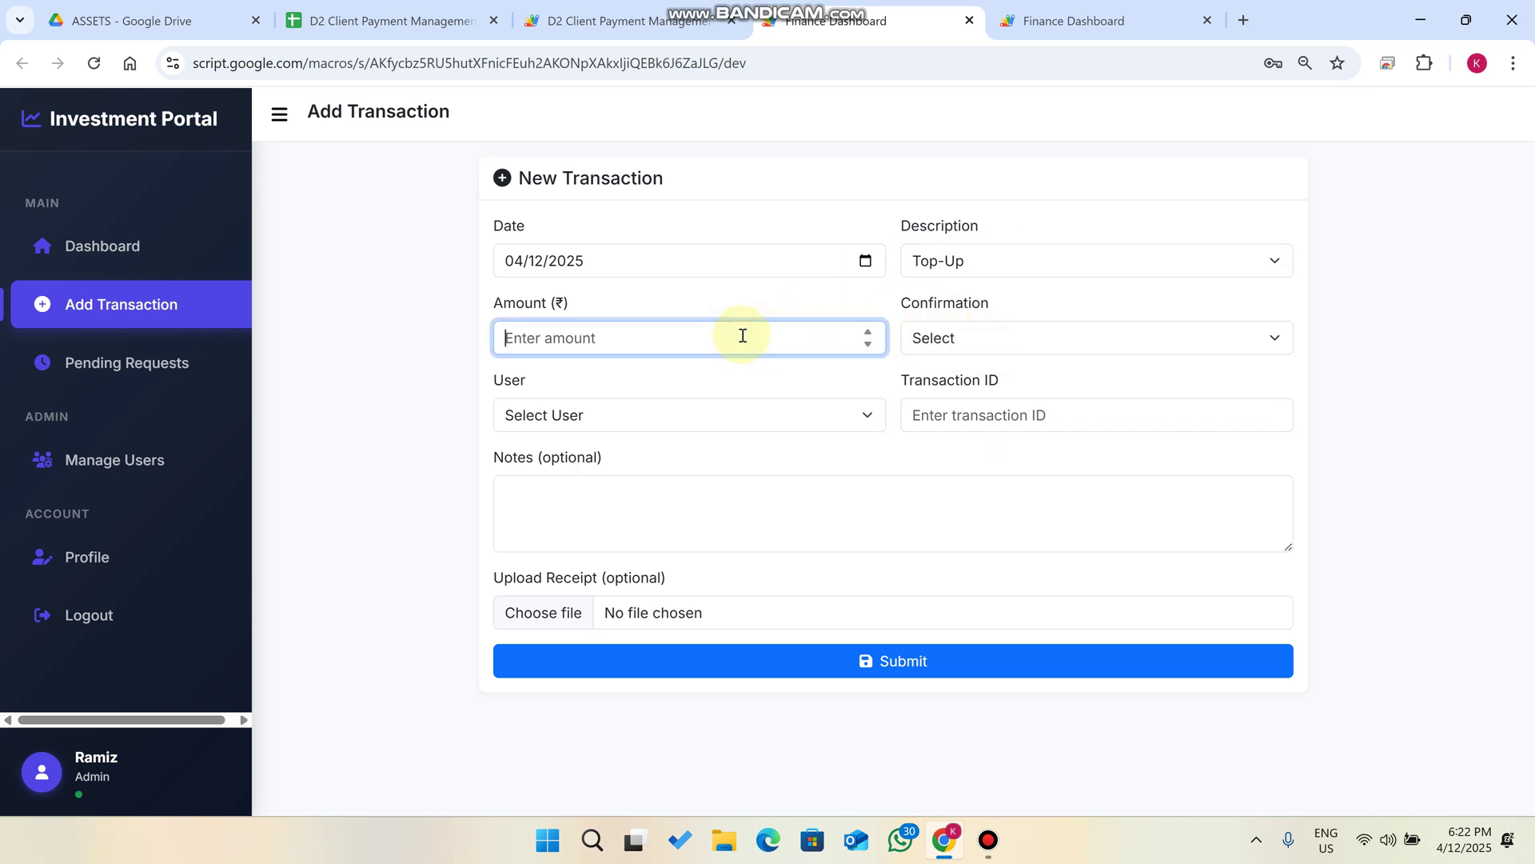
pyautogui.write('1600')
pyautogui.click(932, 339)
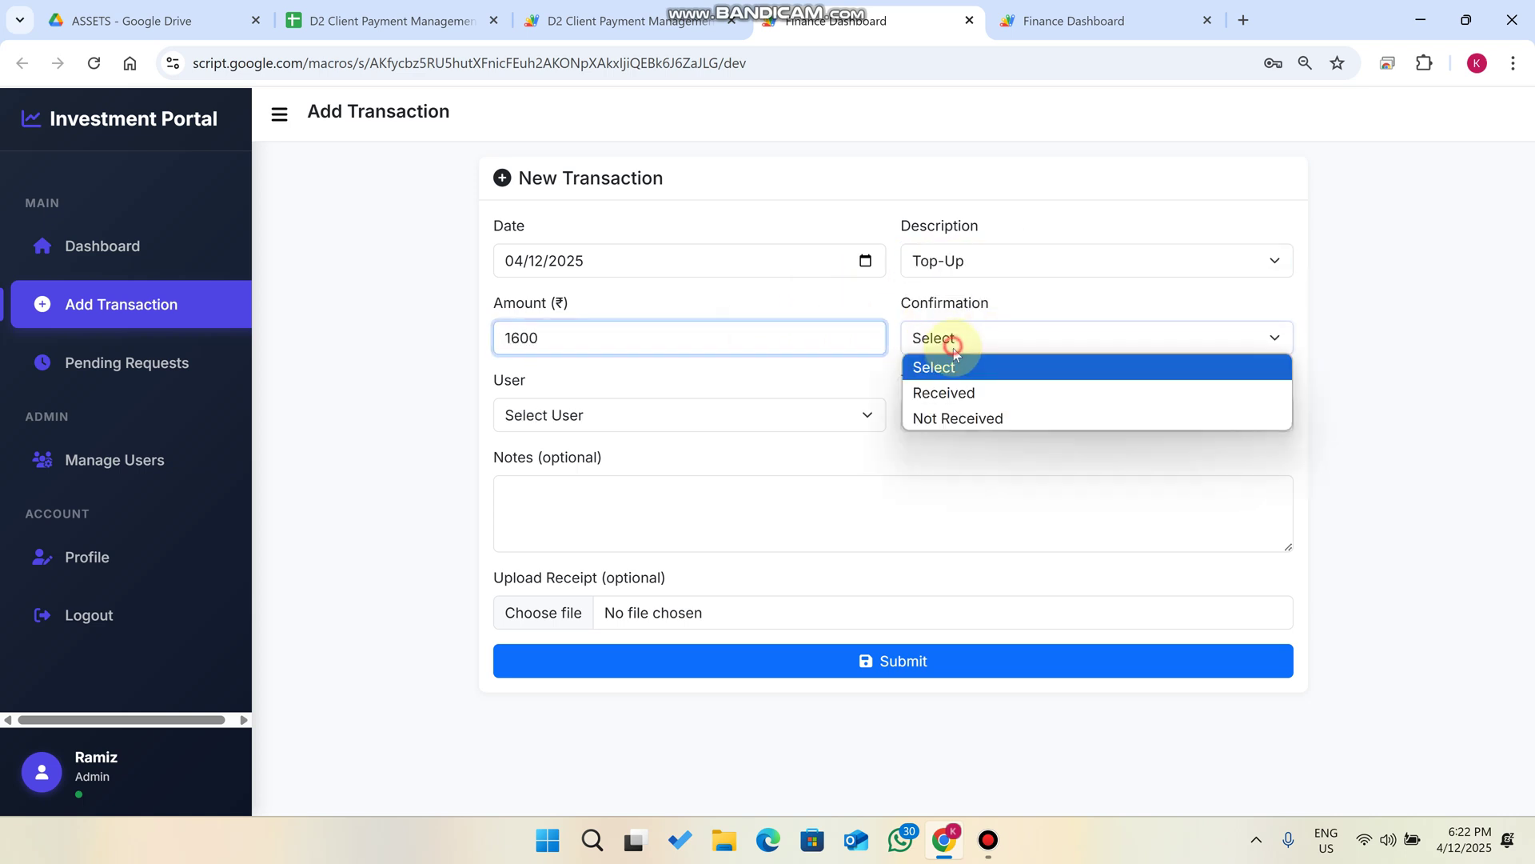
pyautogui.click(923, 366)
# Assign it to User1 with transaction ID 5555 and submit it without a receipt.
pyautogui.click(768, 412)
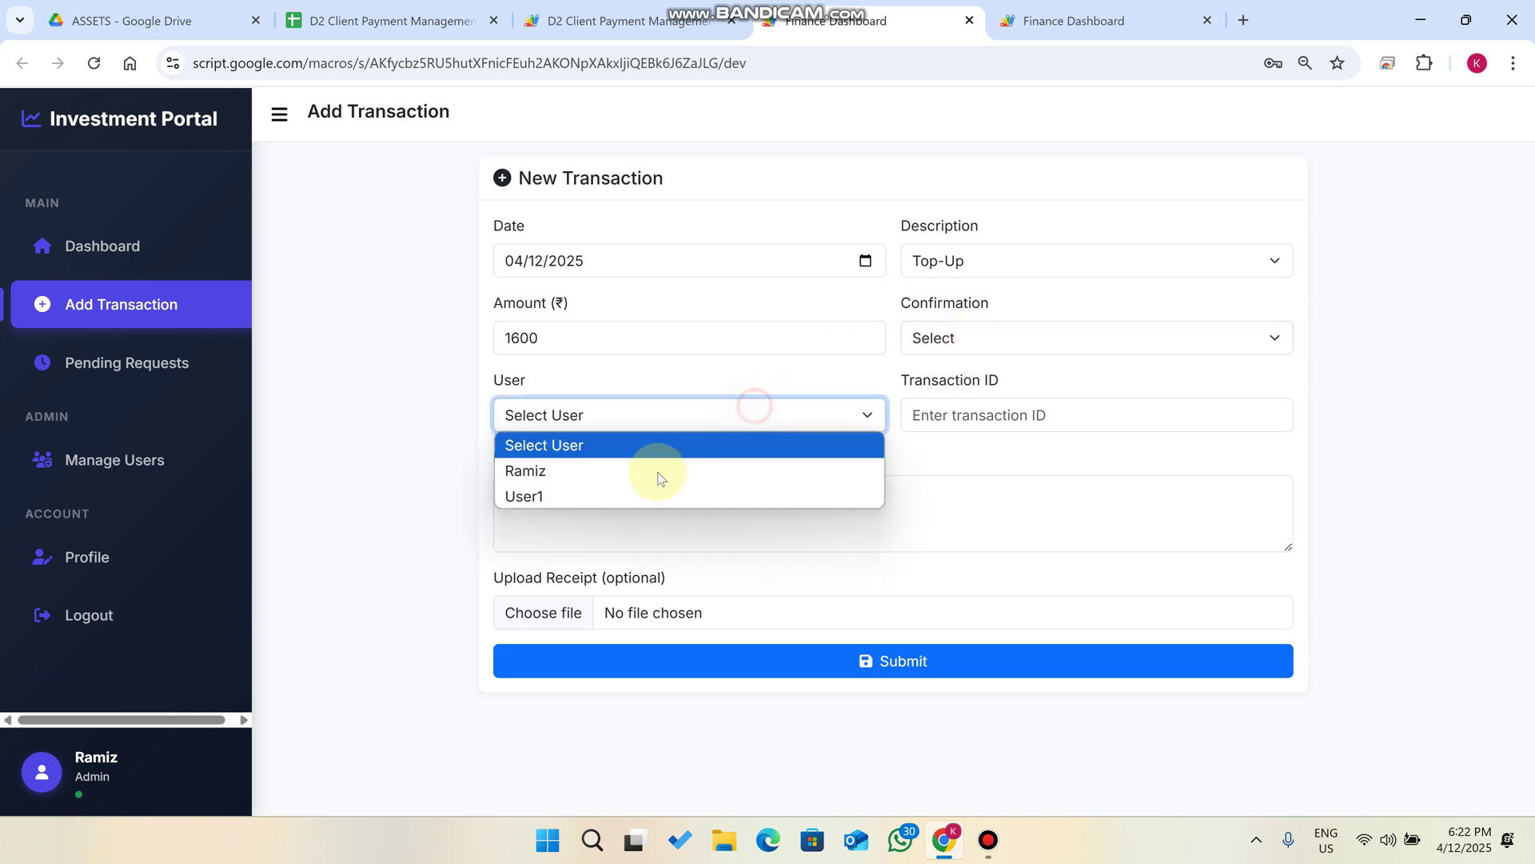
pyautogui.click(642, 494)
pyautogui.click(1023, 415)
pyautogui.write('5555')
pyautogui.click(896, 628)
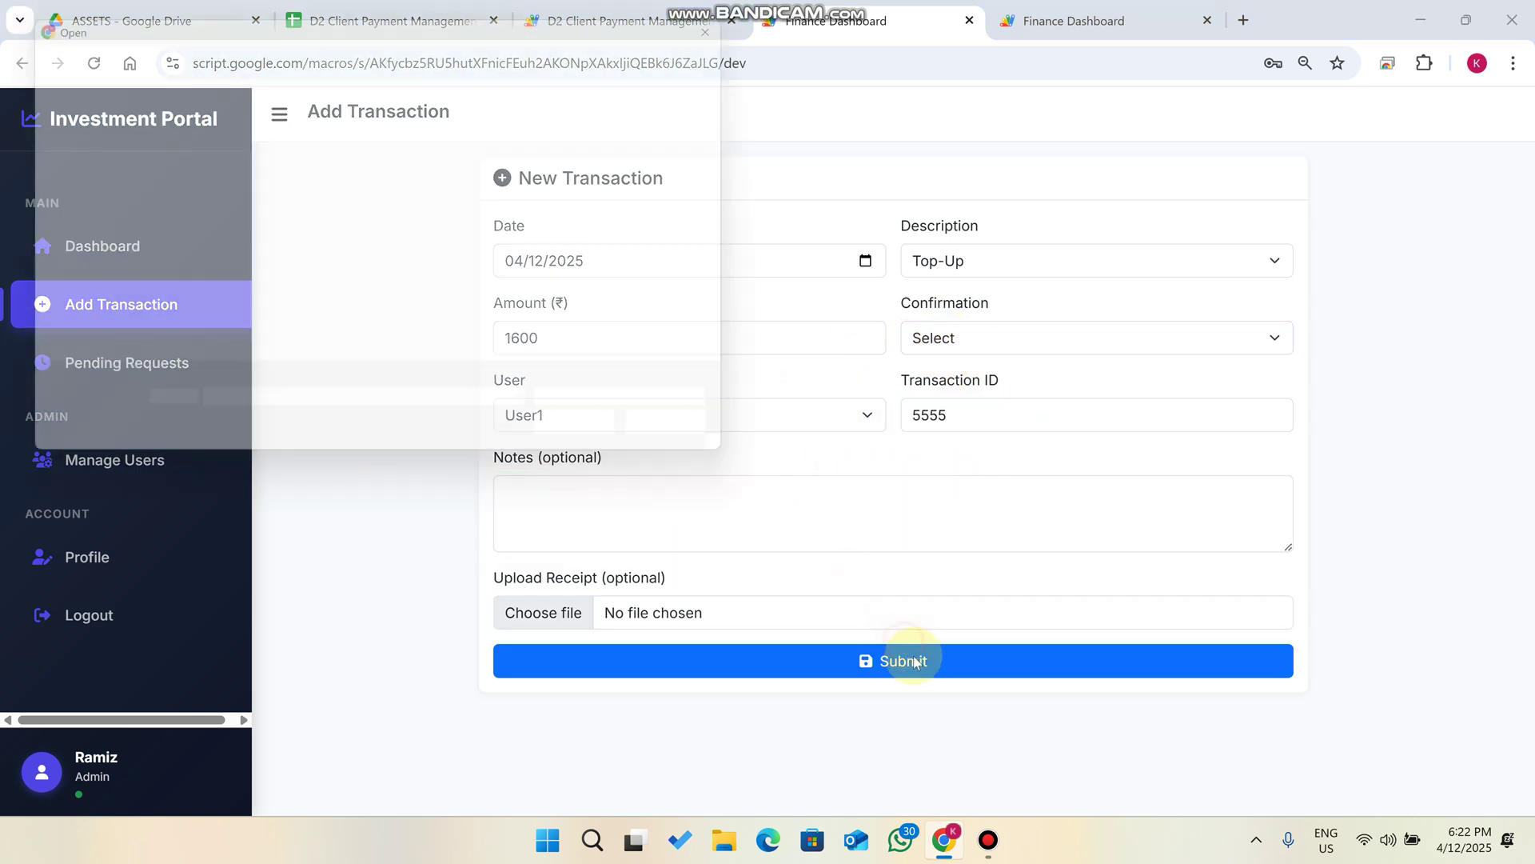
pyautogui.click(731, 444)
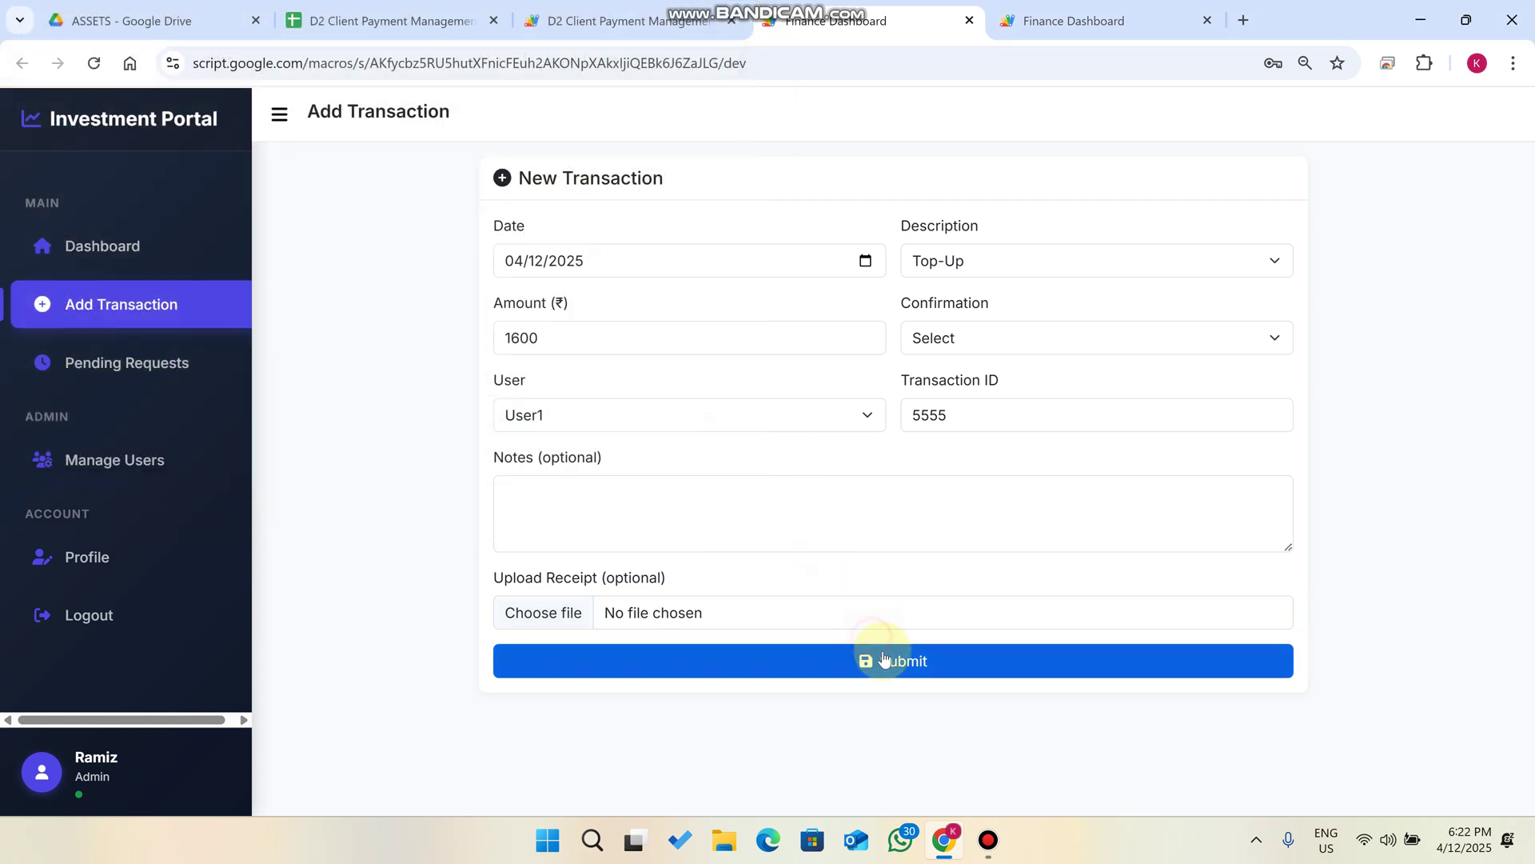
pyautogui.click(909, 661)
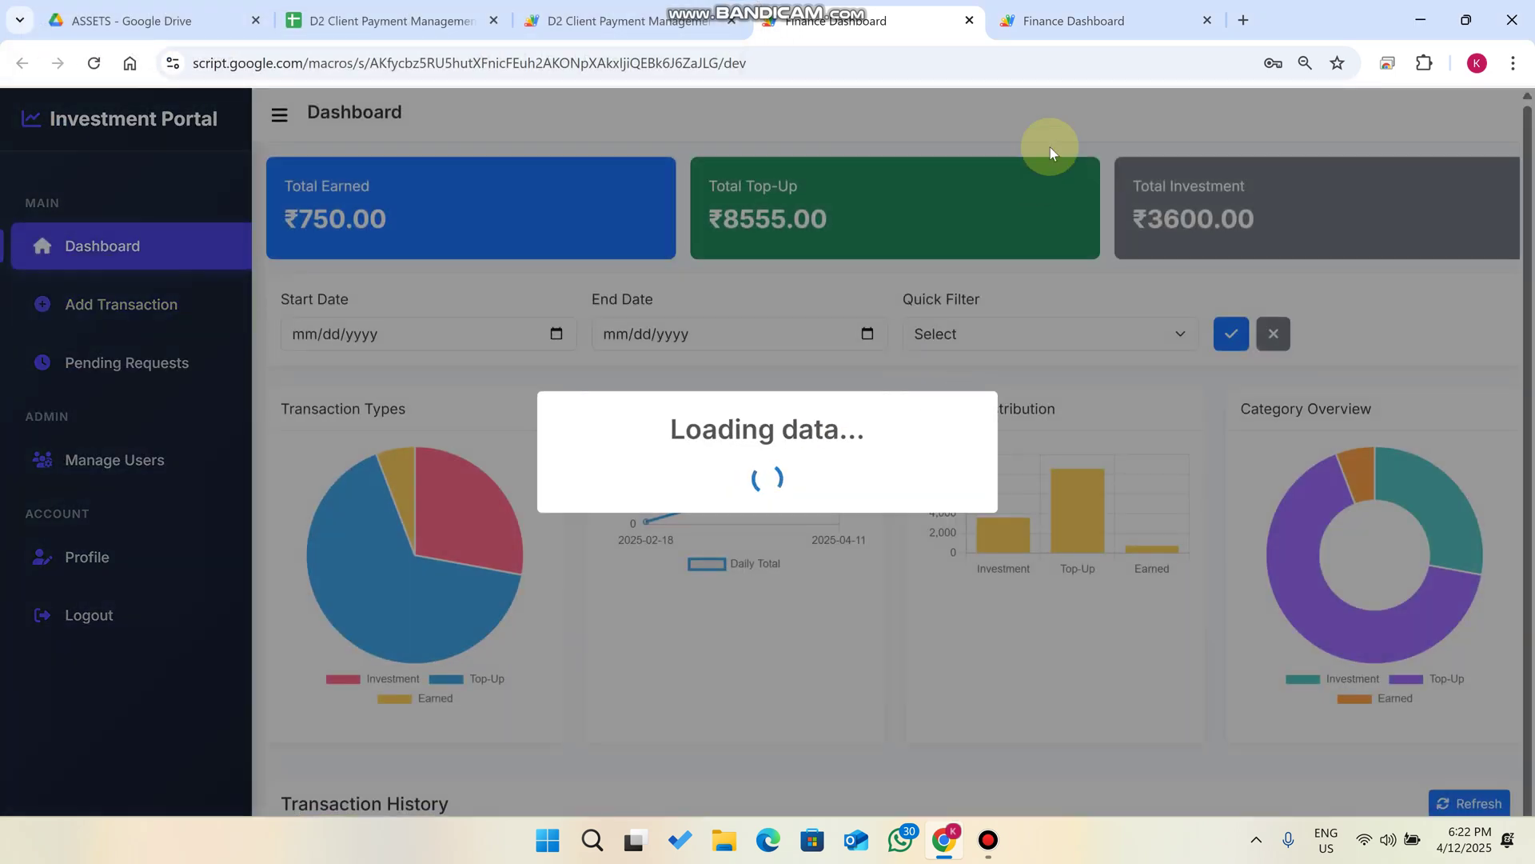
# In User1's session, approve the ₹1600.00 Top-Up in Pending Requests and confirm.
pyautogui.click(1081, 5)
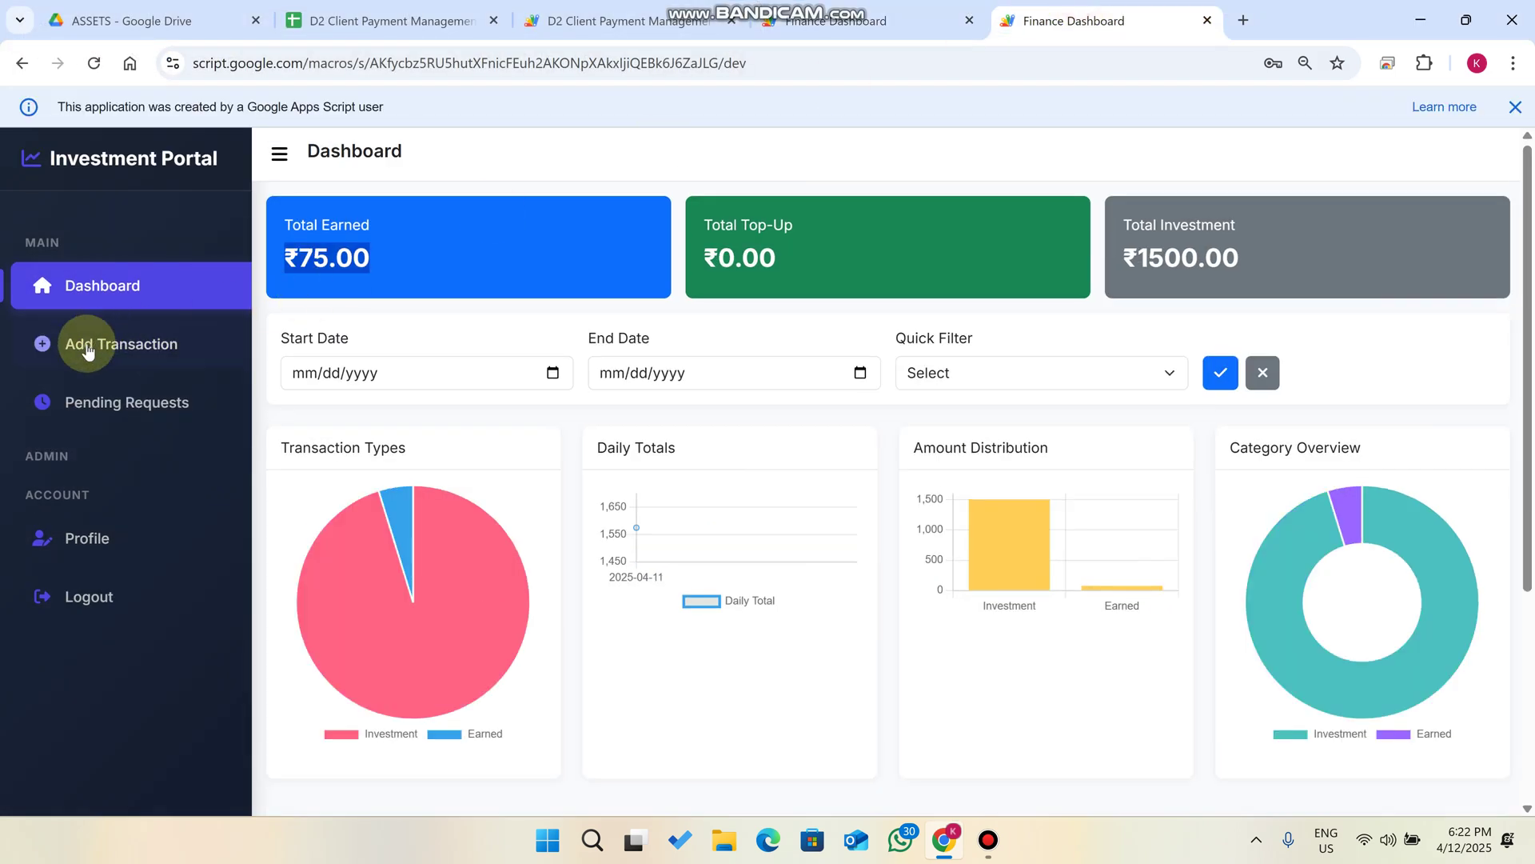
pyautogui.click(124, 404)
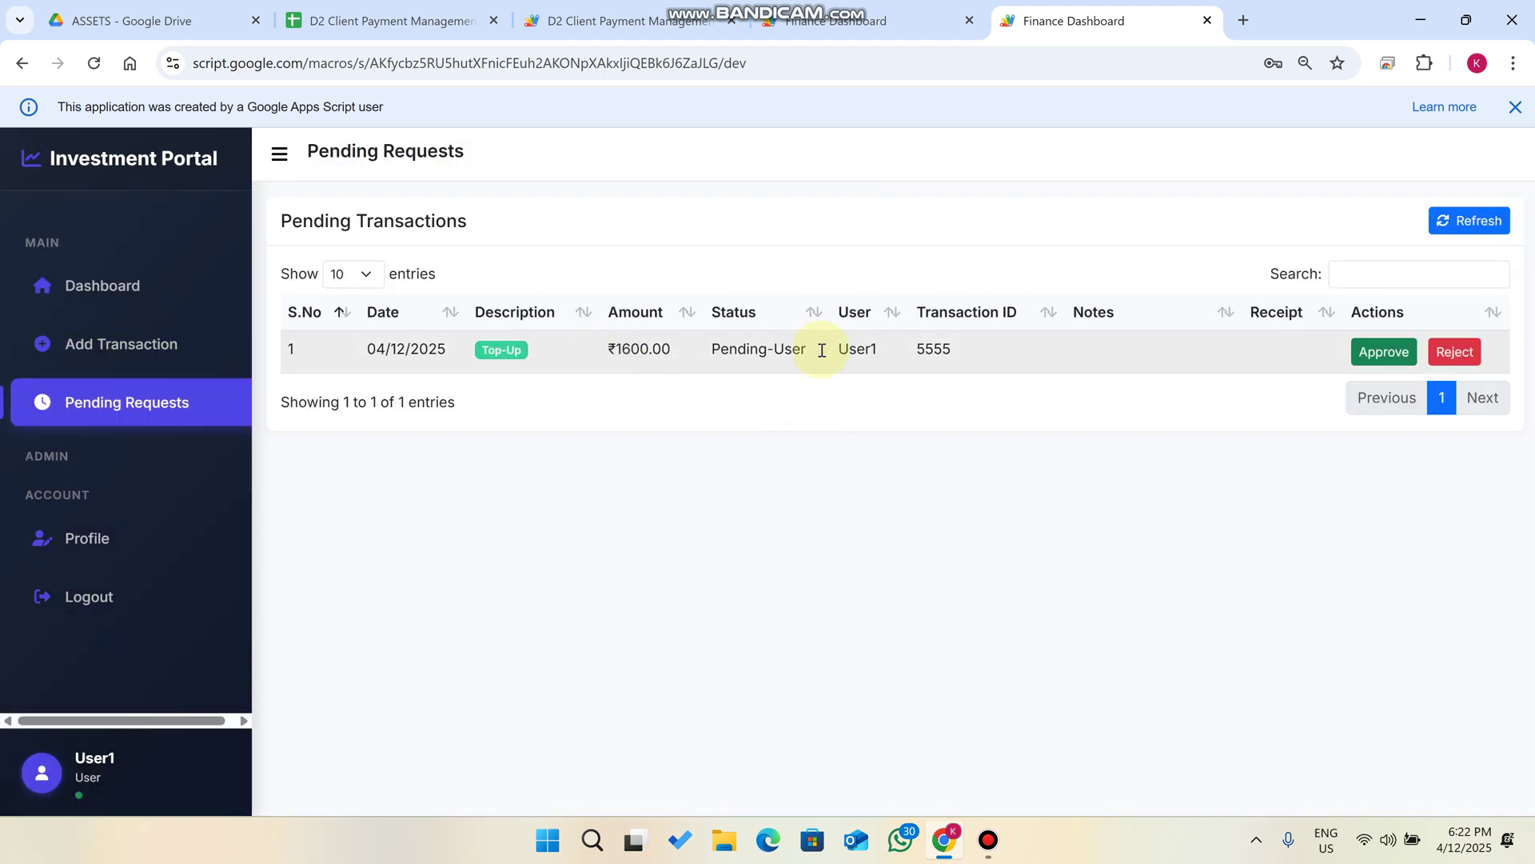
pyautogui.moveTo(679, 348); pyautogui.dragTo(609, 341)
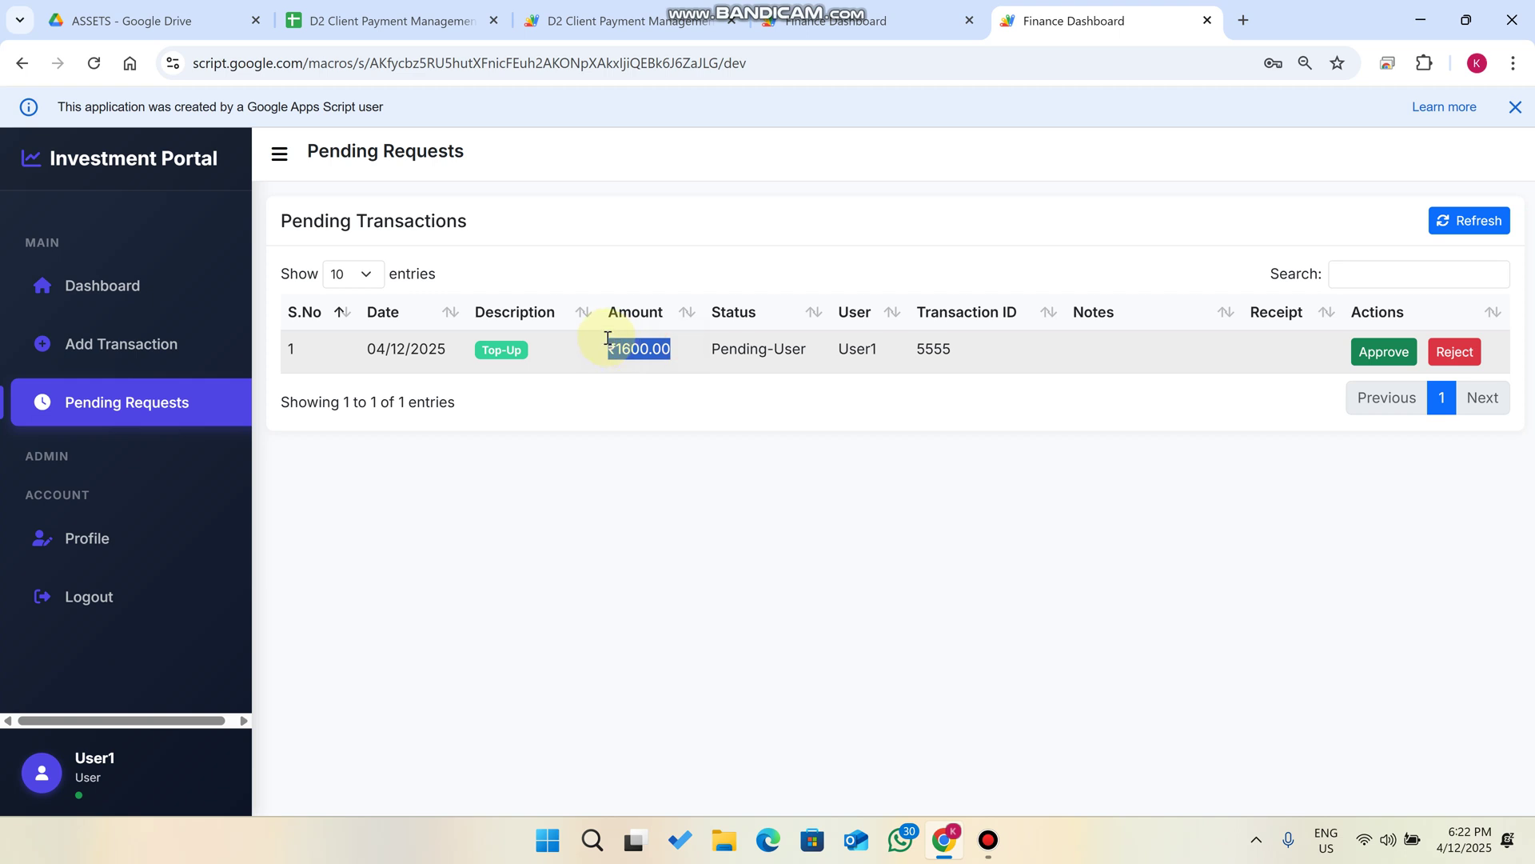
pyautogui.tripleClick(521, 349)
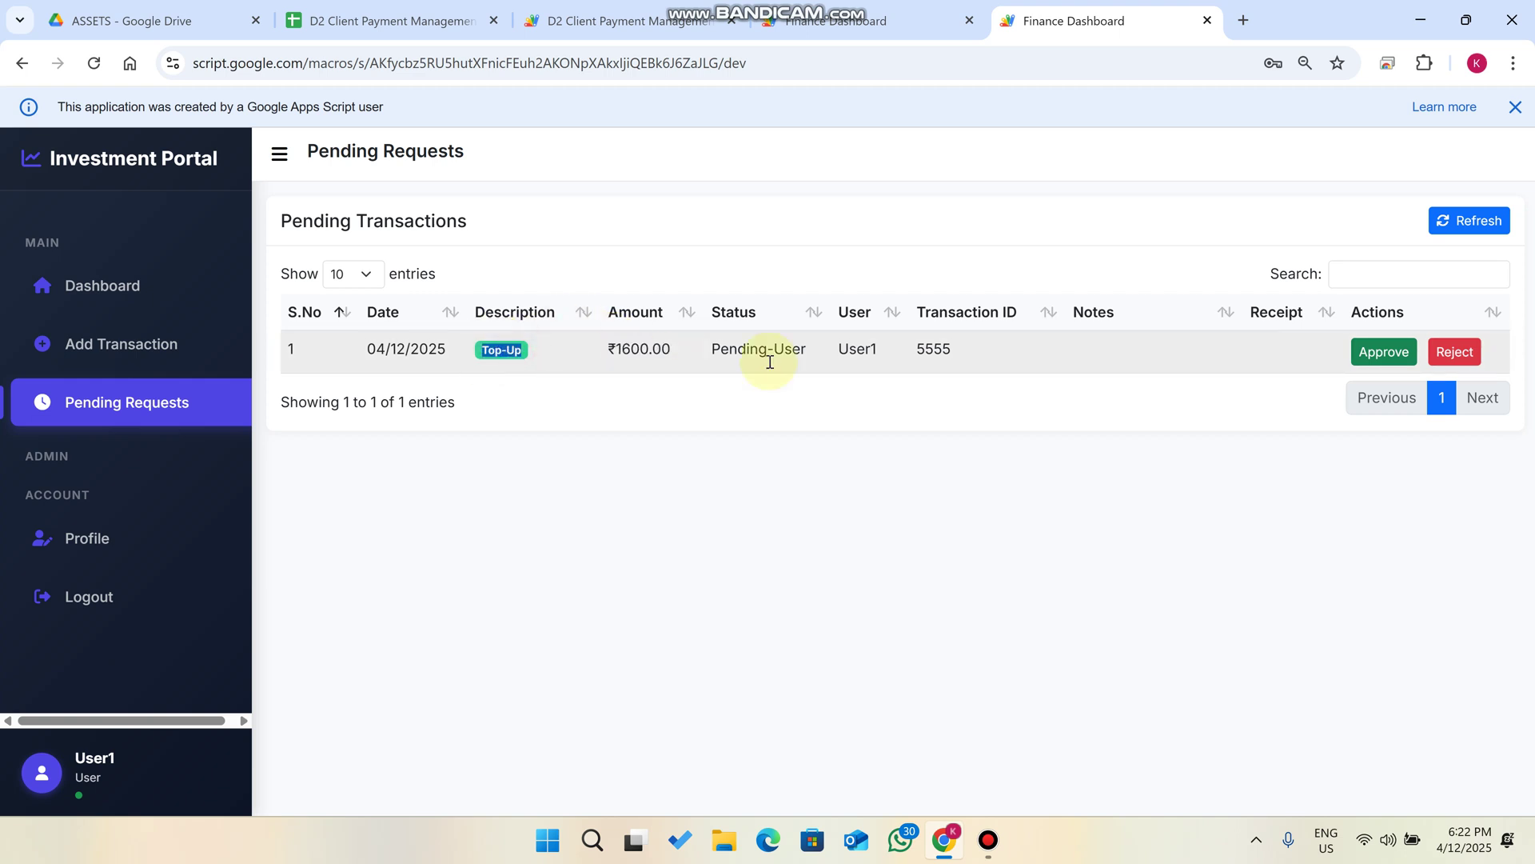
pyautogui.click(1400, 357)
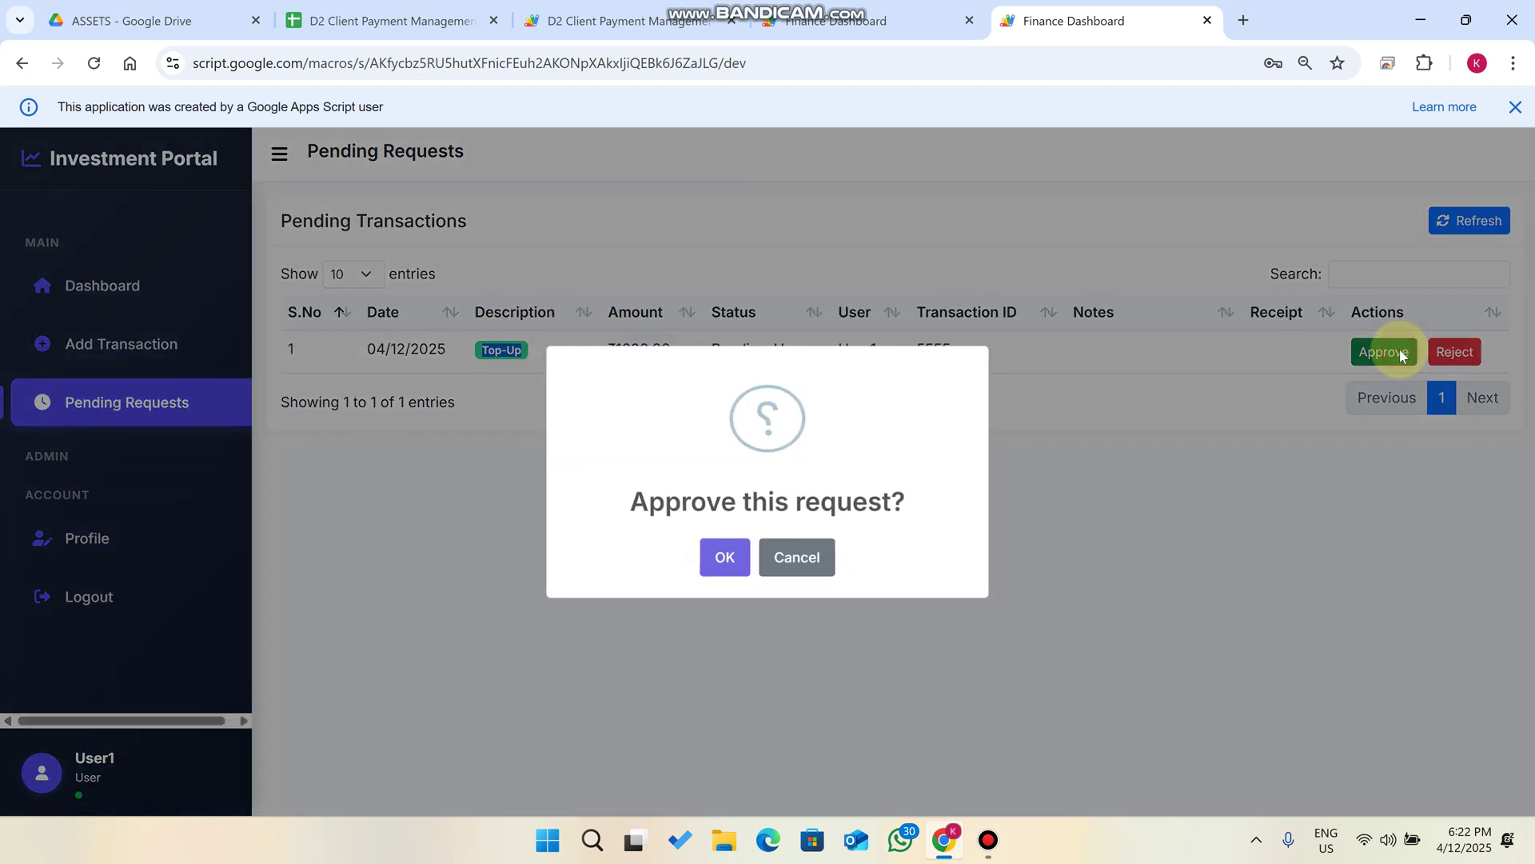
pyautogui.click(707, 564)
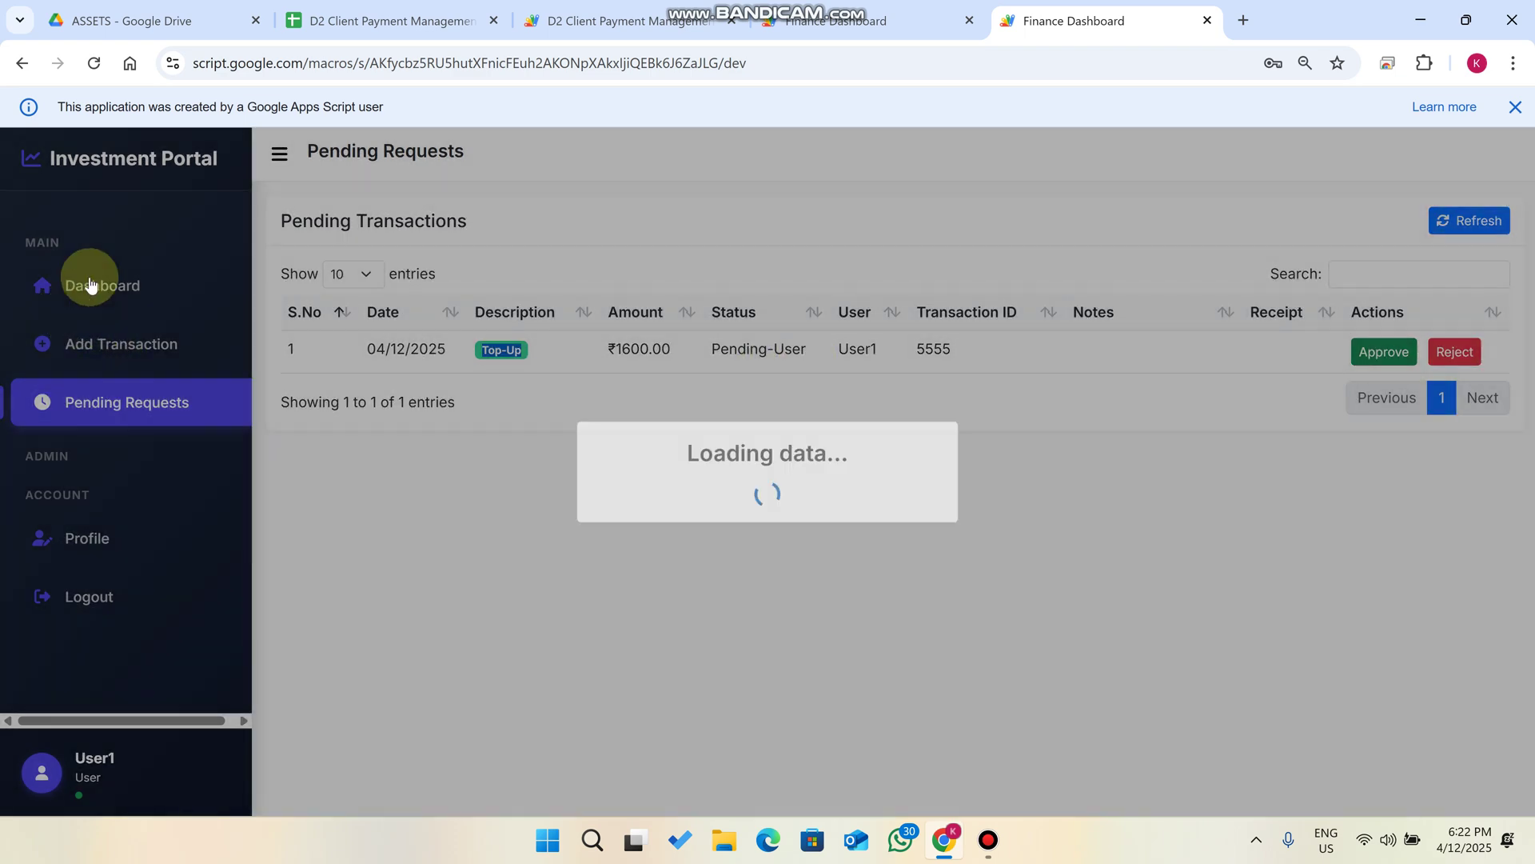
# On the dashboard, review the ₹1600.00 Total Top-Up and the Daily Totals, Amount Distribution and Category Overview charts.
pyautogui.click(97, 293)
pyautogui.scroll(-5, 970, 377)
pyautogui.scroll(5, 976, 376)
pyautogui.moveTo(893, 264); pyautogui.dragTo(692, 224)
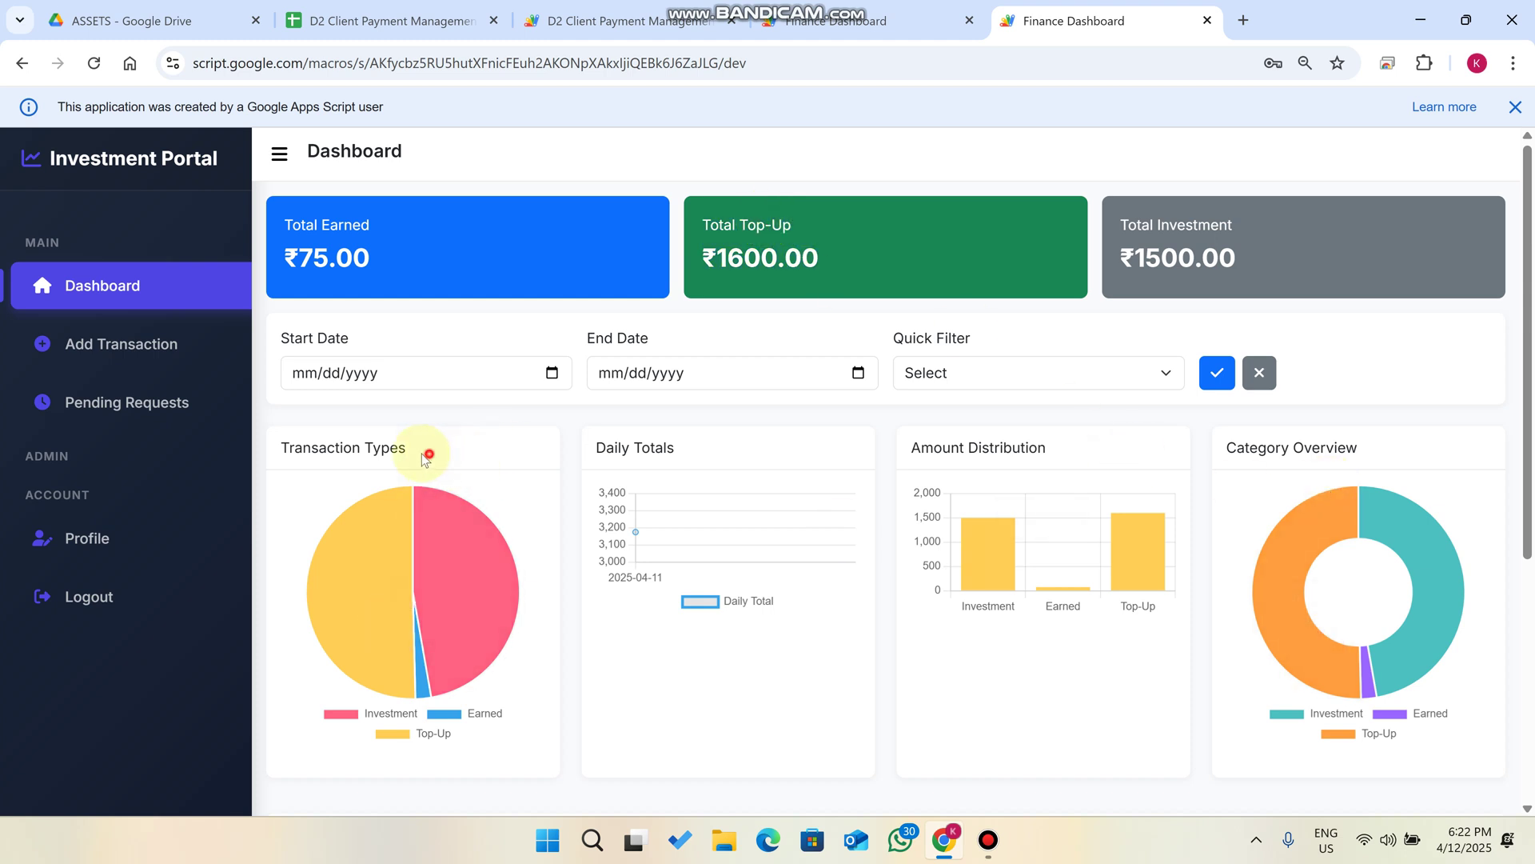
pyautogui.moveTo(429, 445); pyautogui.dragTo(240, 439)
pyautogui.moveTo(687, 448); pyautogui.dragTo(583, 446)
pyautogui.tripleClick(1076, 456)
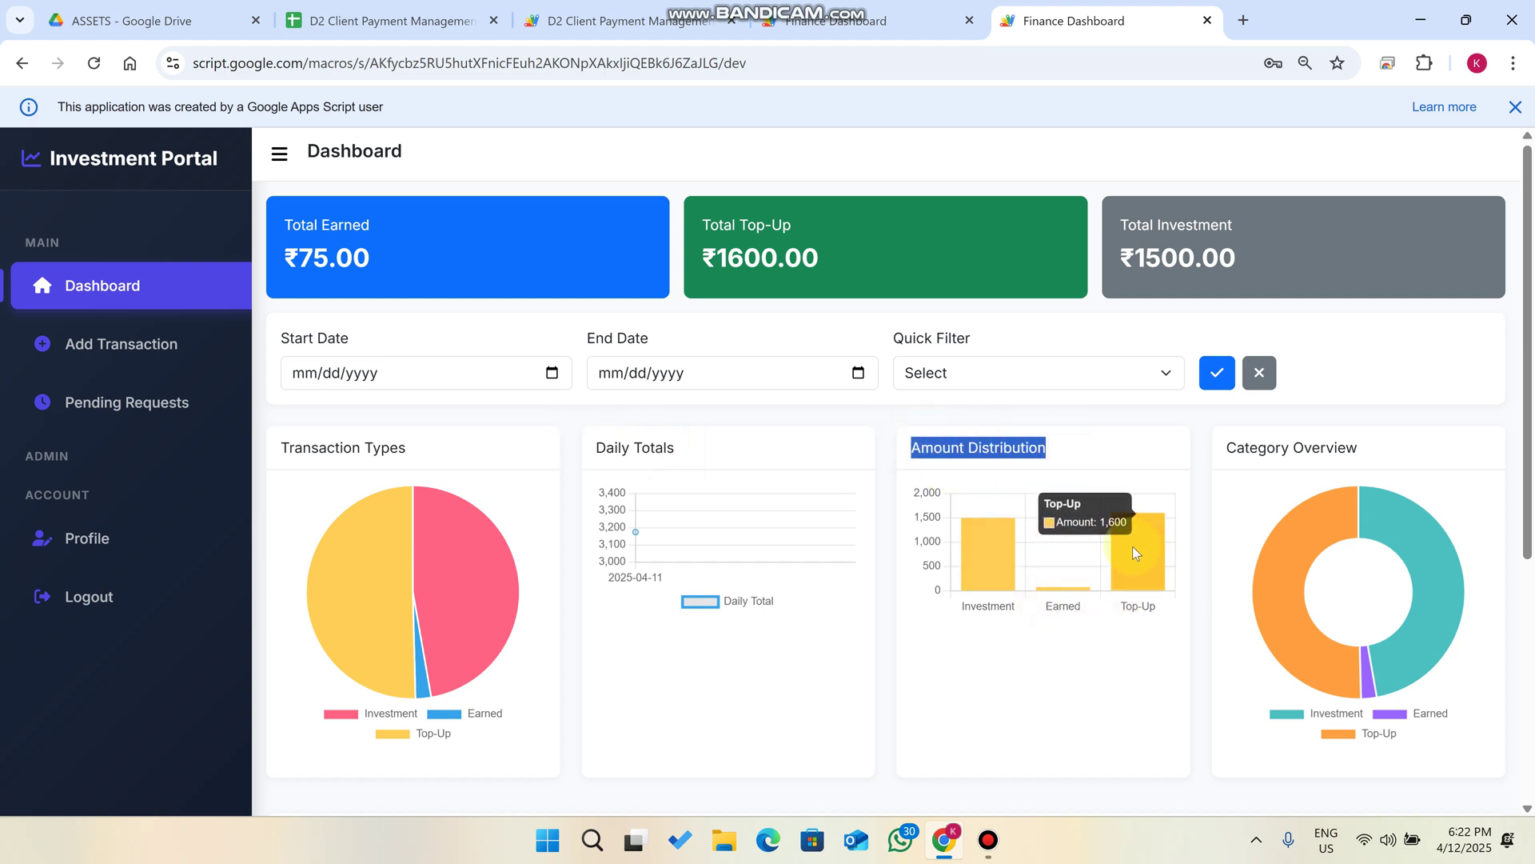
pyautogui.moveTo(1389, 441); pyautogui.dragTo(1220, 447)
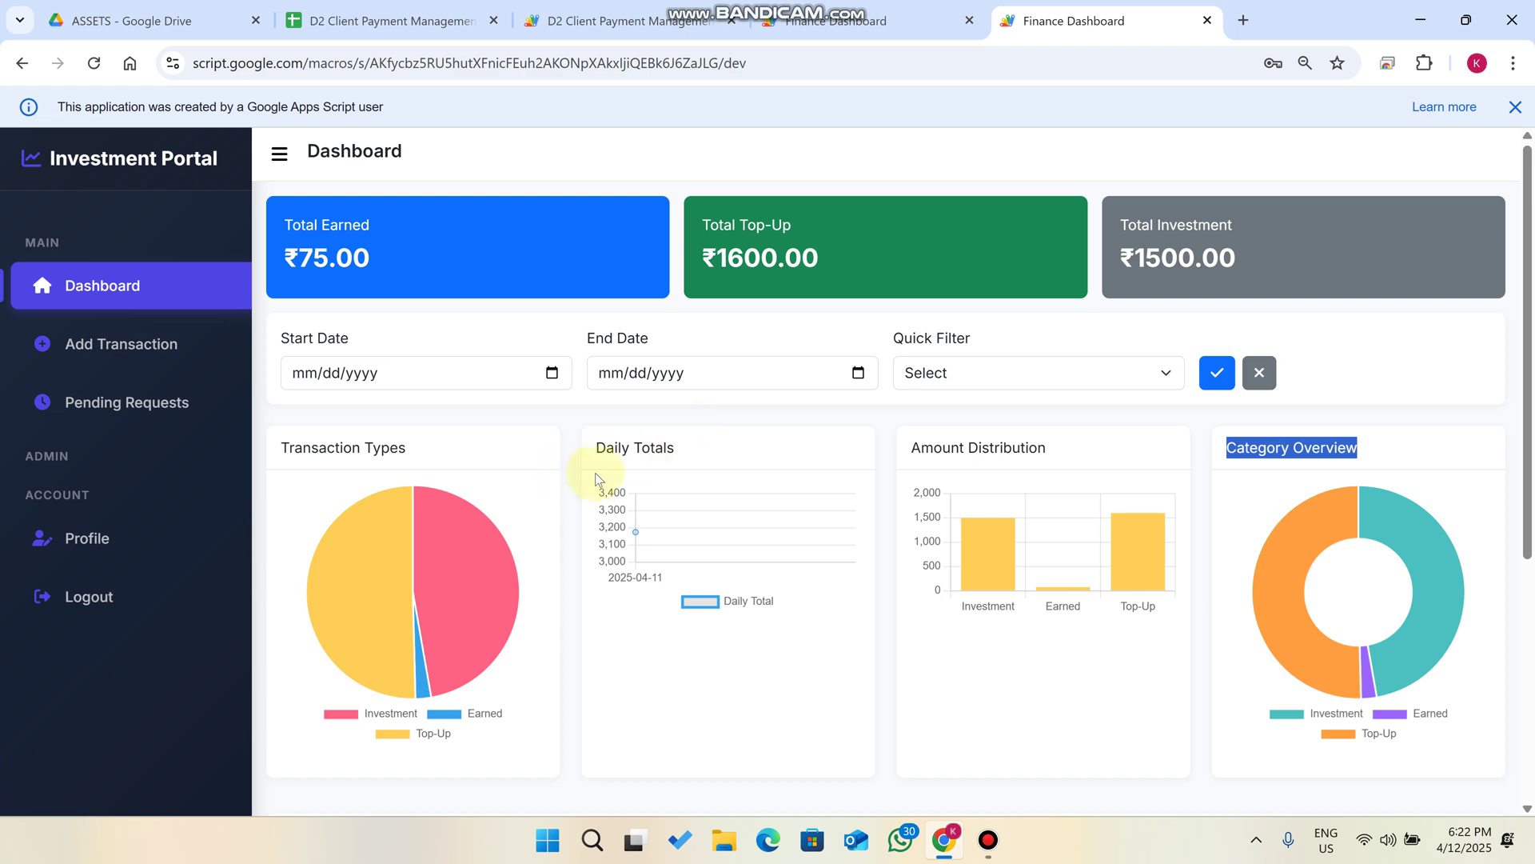
# Reload the Transaction History to show the Received Top-Up entry.
pyautogui.scroll(-5, 595, 472)
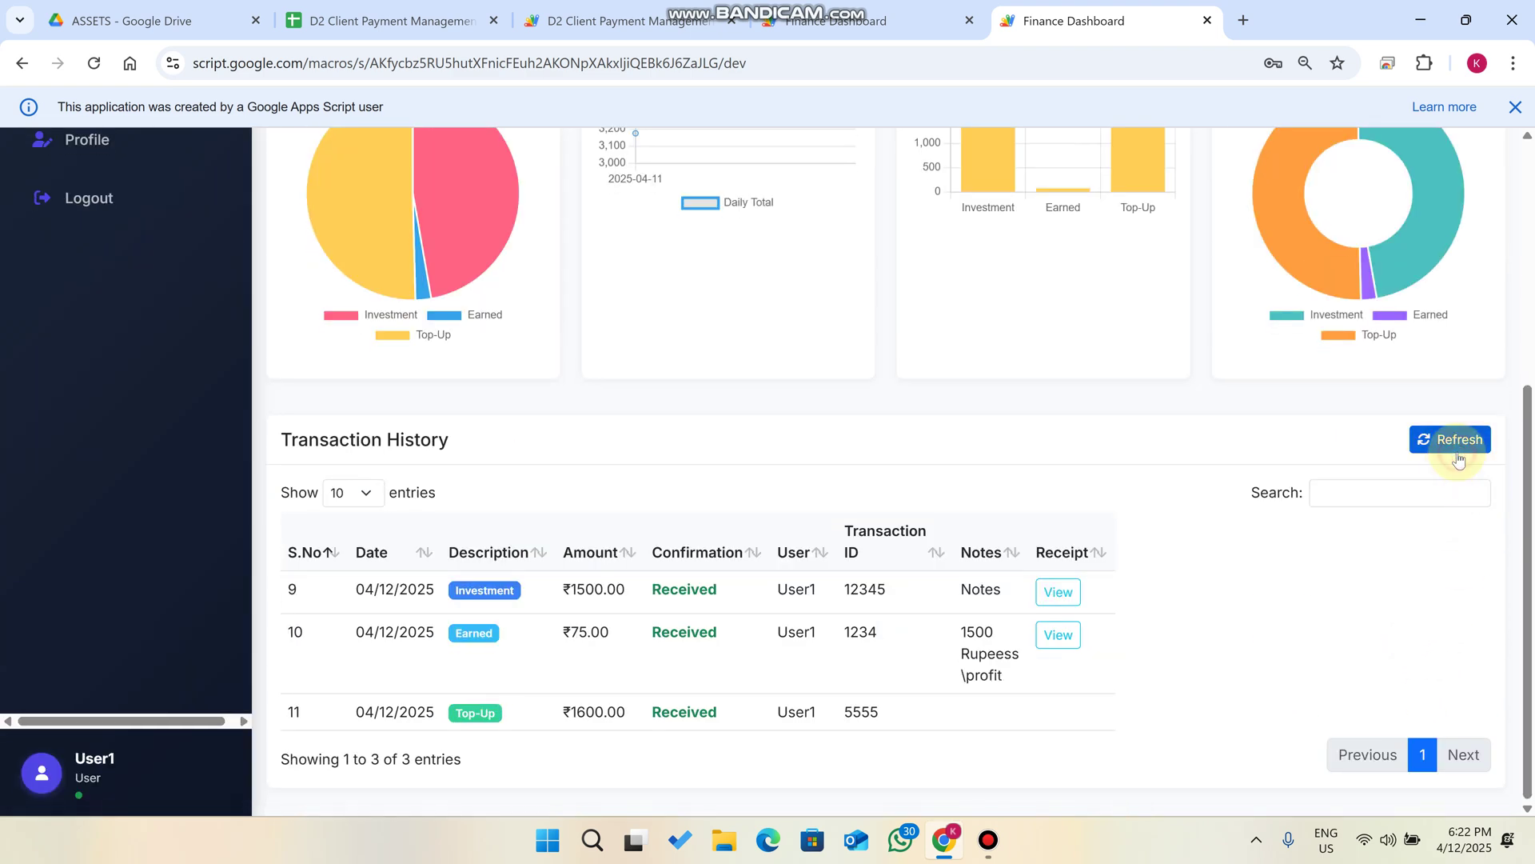
pyautogui.click(1457, 444)
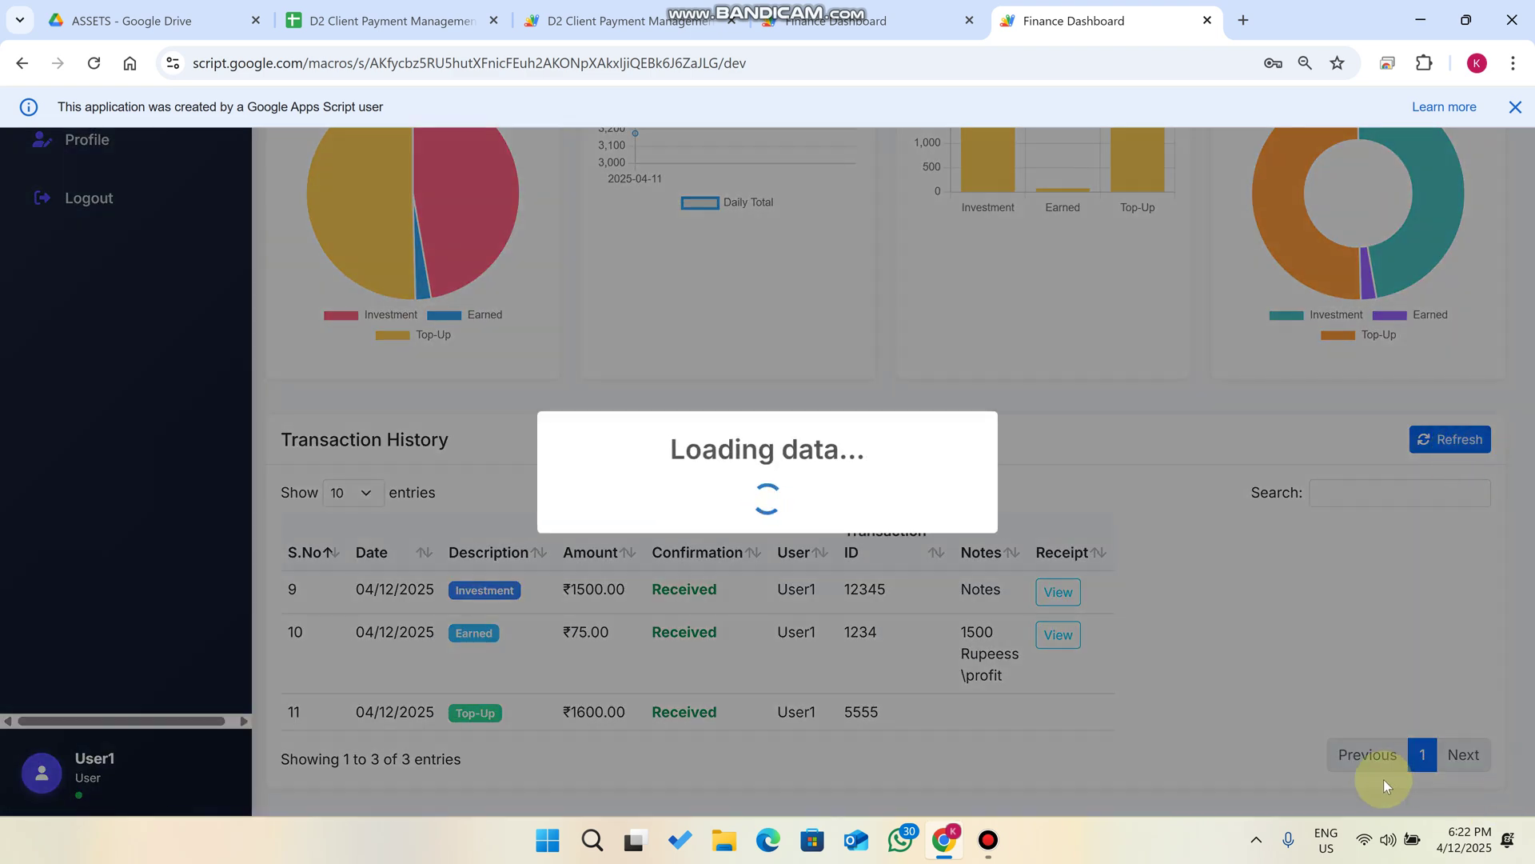
pyautogui.scroll(5, 858, 569)
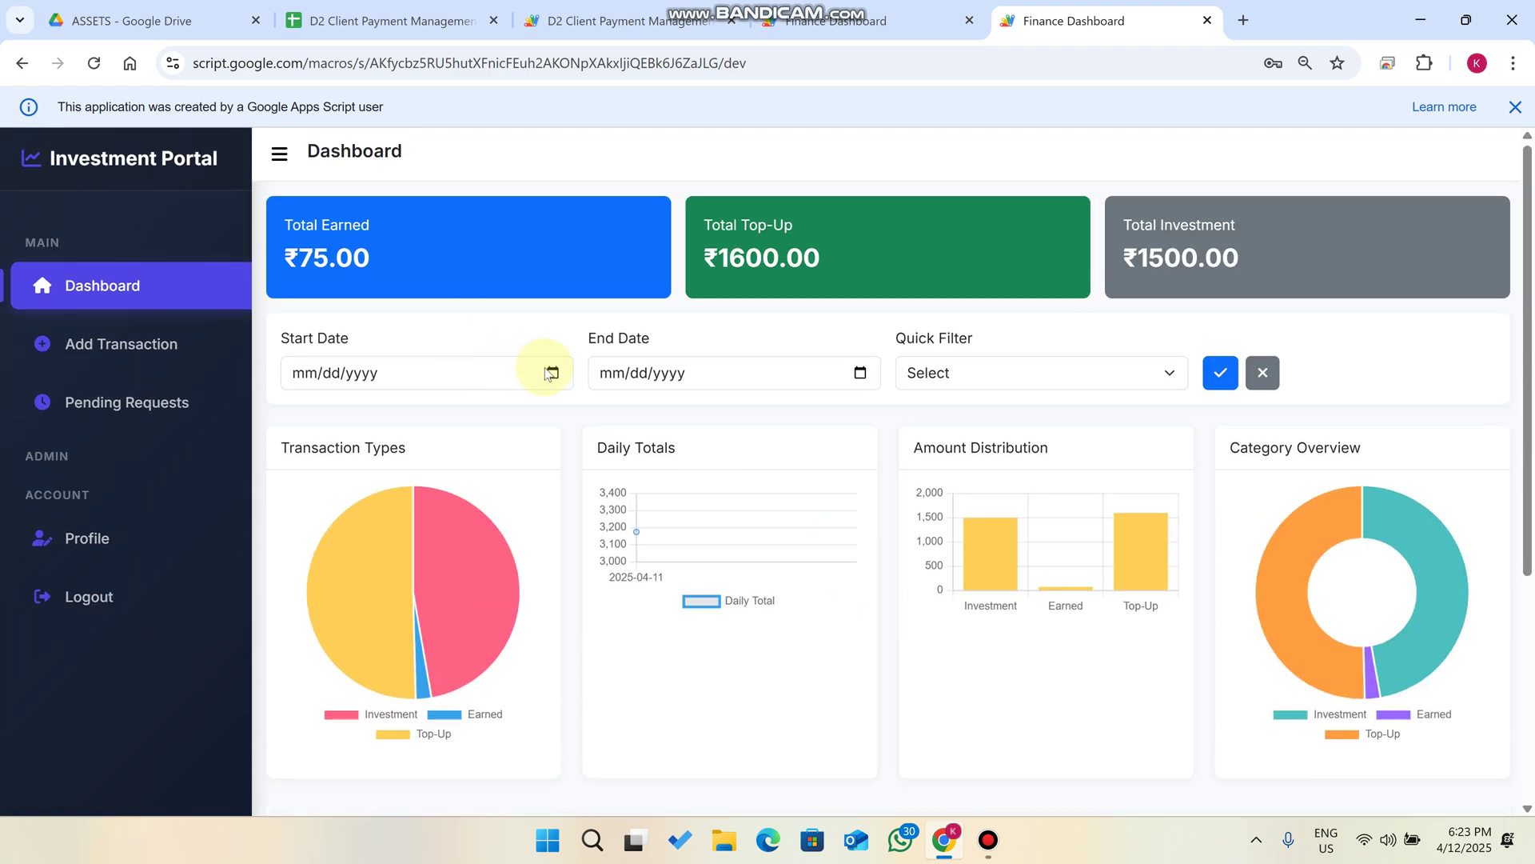
# Set the date range from 04/04/2025 to 04/12/2025.
pyautogui.click(551, 372)
pyautogui.click(431, 470)
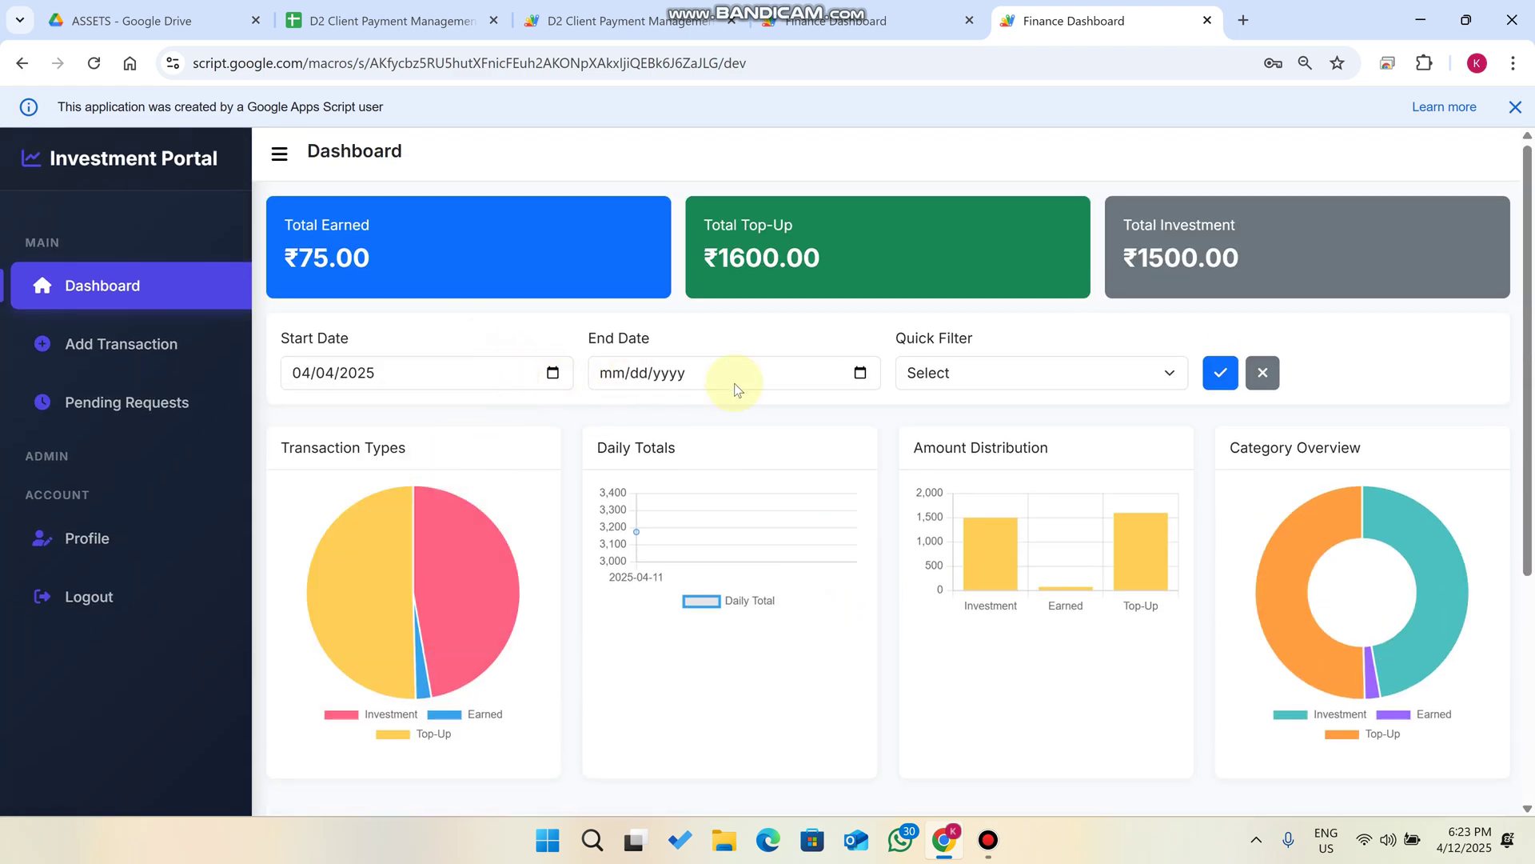
pyautogui.click(858, 372)
pyautogui.click(762, 495)
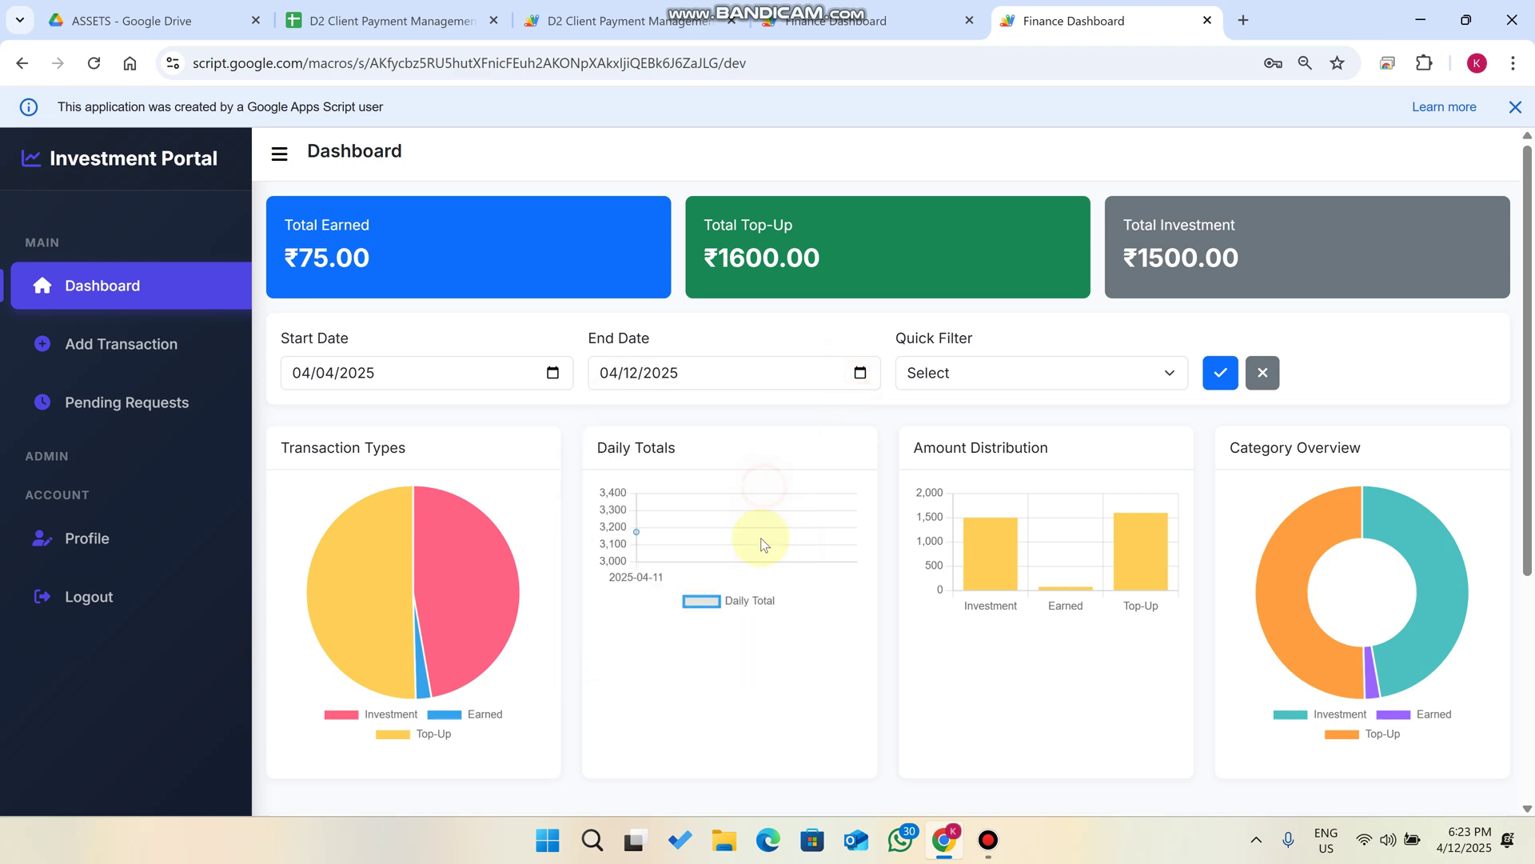
pyautogui.scroll(-4, 1168, 384)
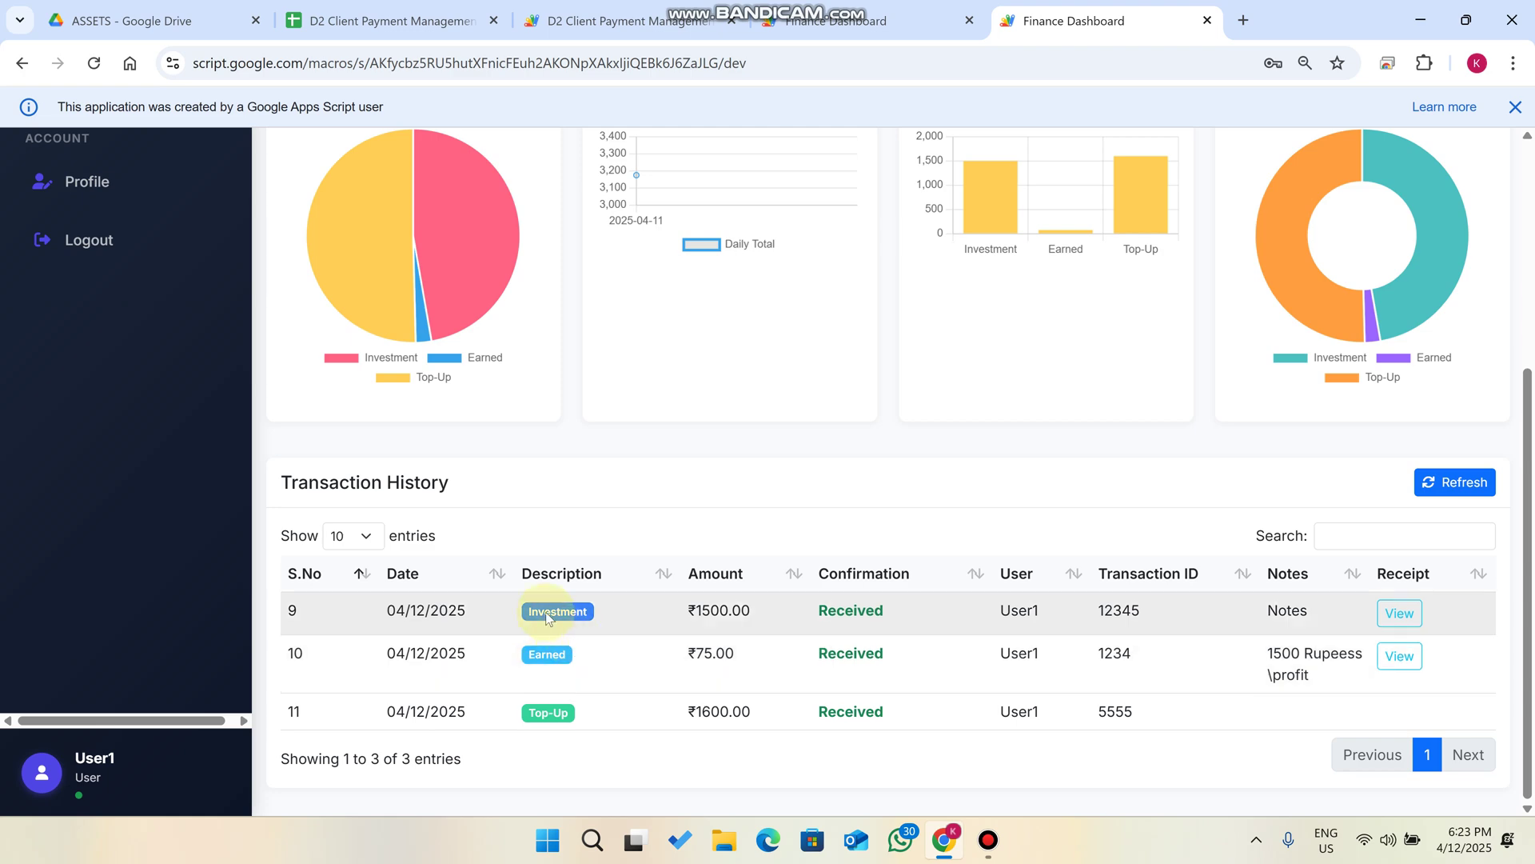
pyautogui.scroll(4, 552, 430)
# Change the range to 04/05/2025 to 04/08/2025 and apply it.
pyautogui.click(553, 372)
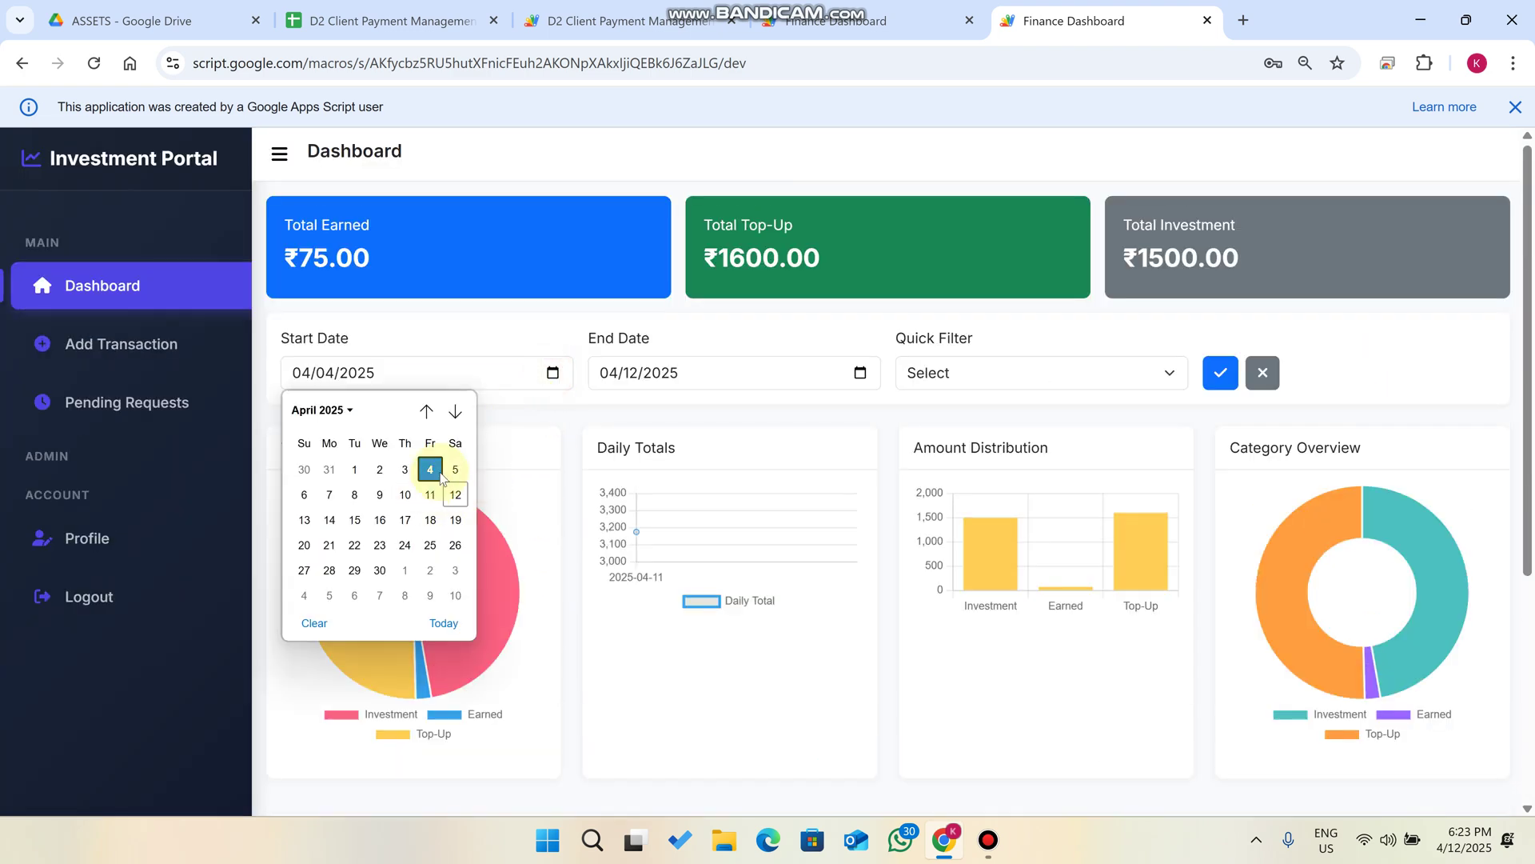
pyautogui.click(445, 475)
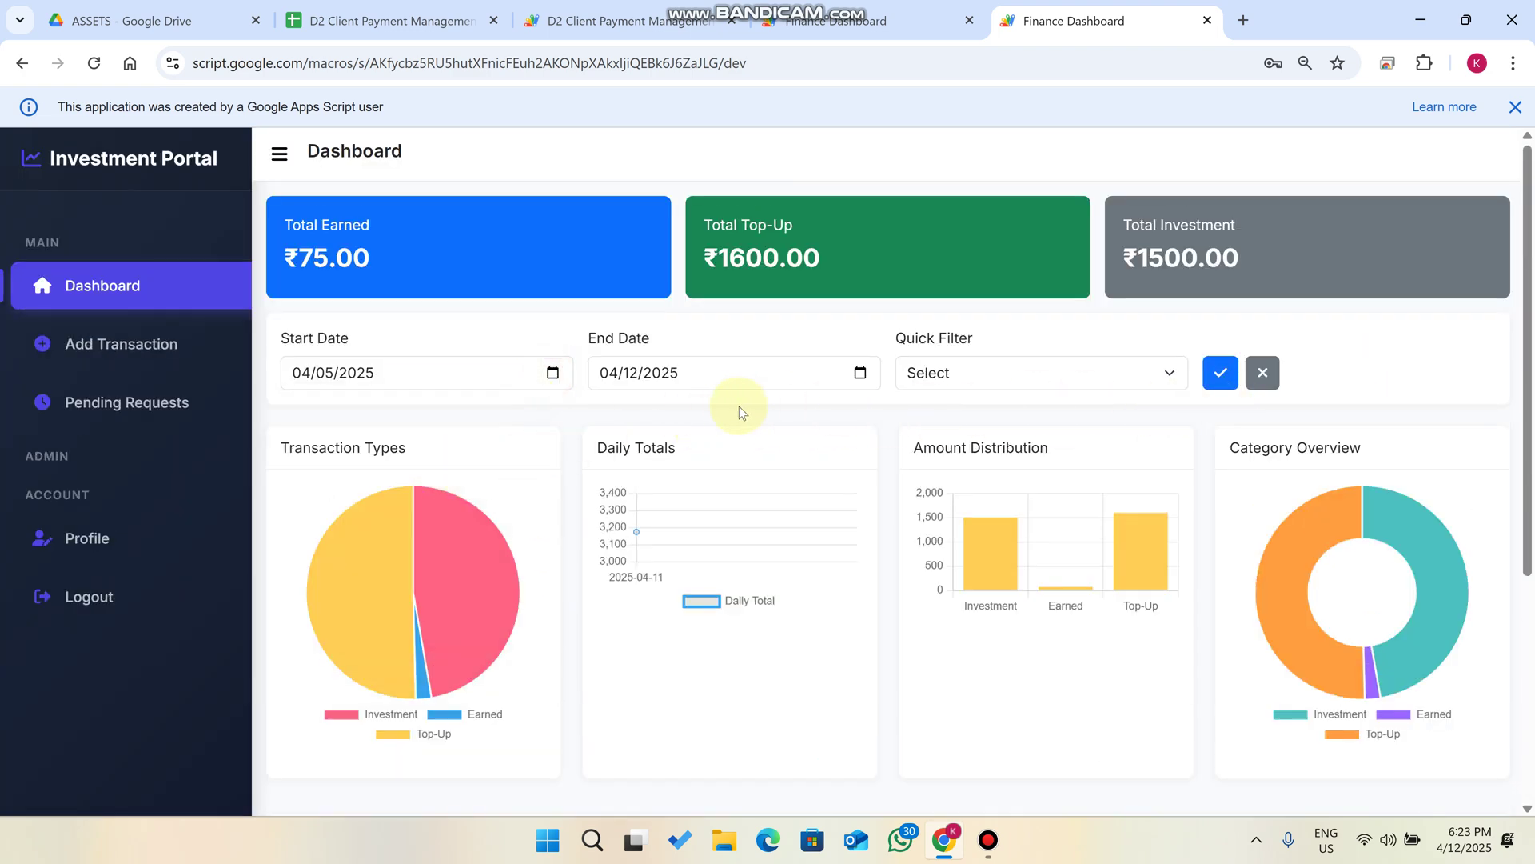
pyautogui.click(861, 373)
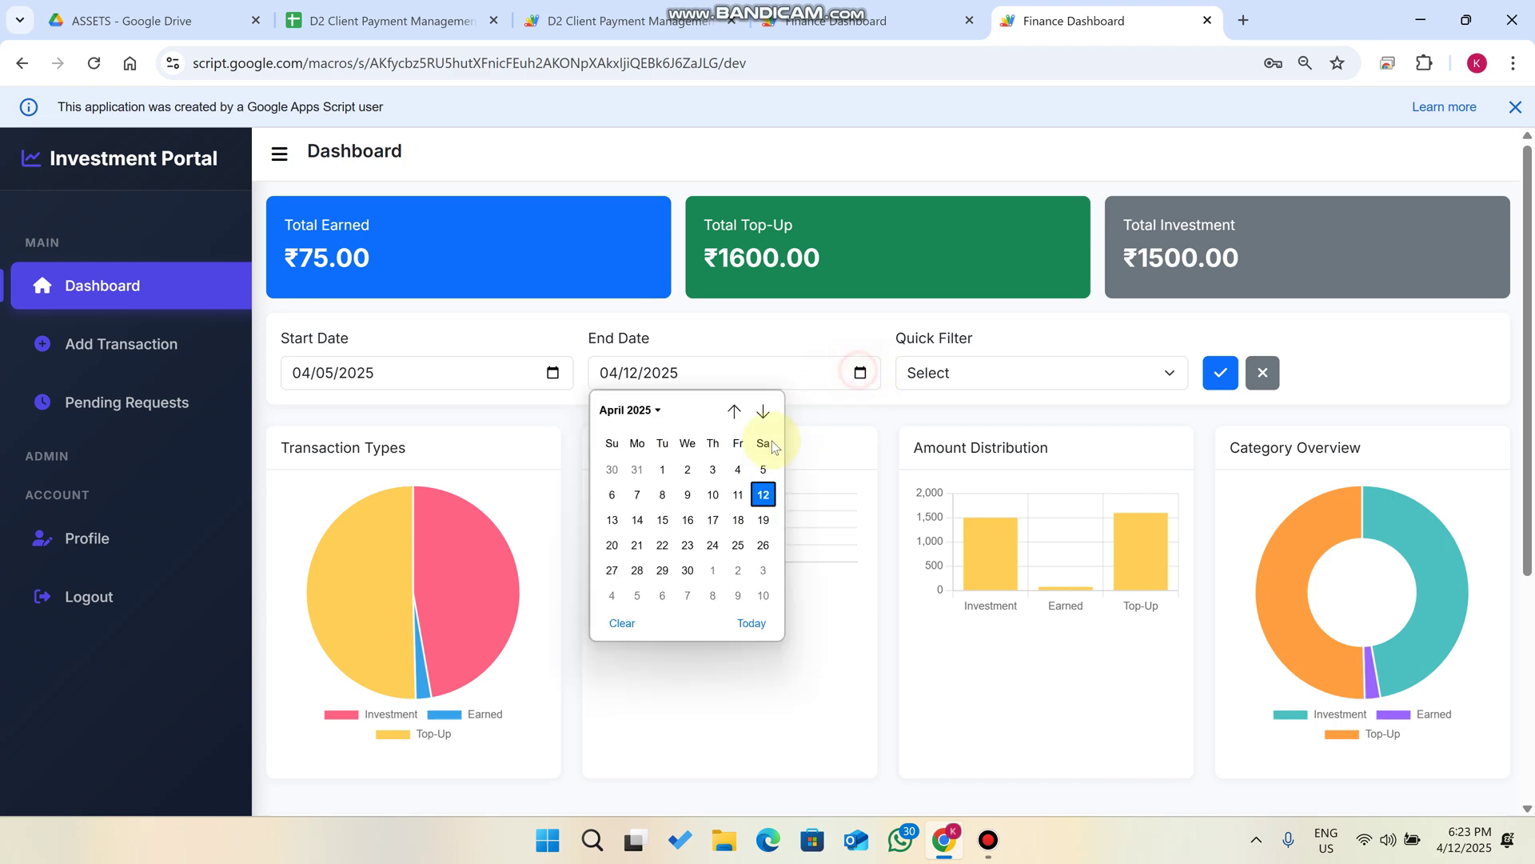
pyautogui.click(661, 490)
pyautogui.click(1220, 372)
pyautogui.scroll(-3, 1158, 424)
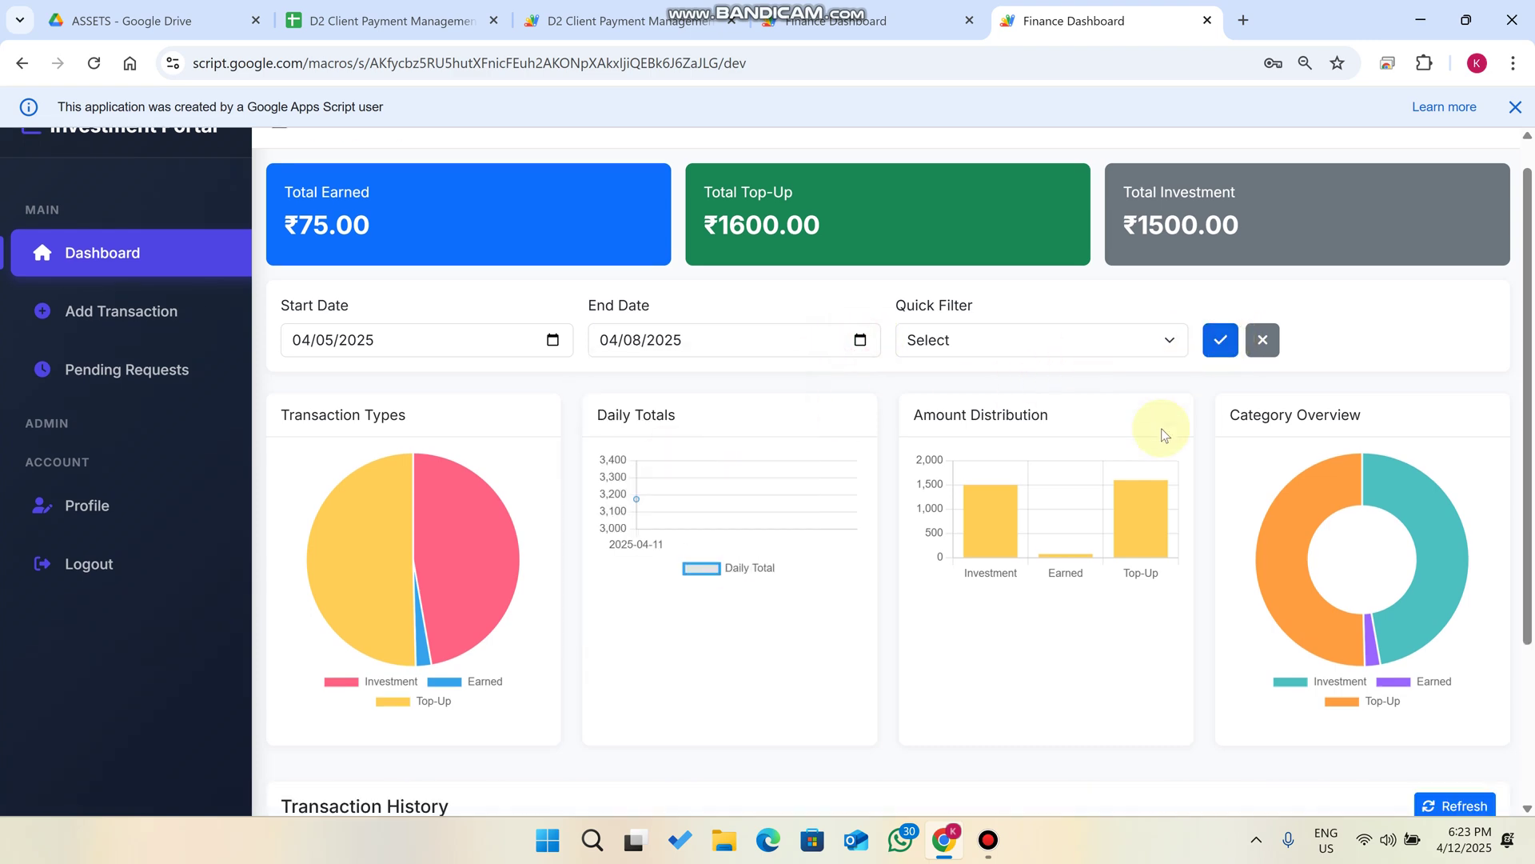
pyautogui.scroll(3, 902, 698)
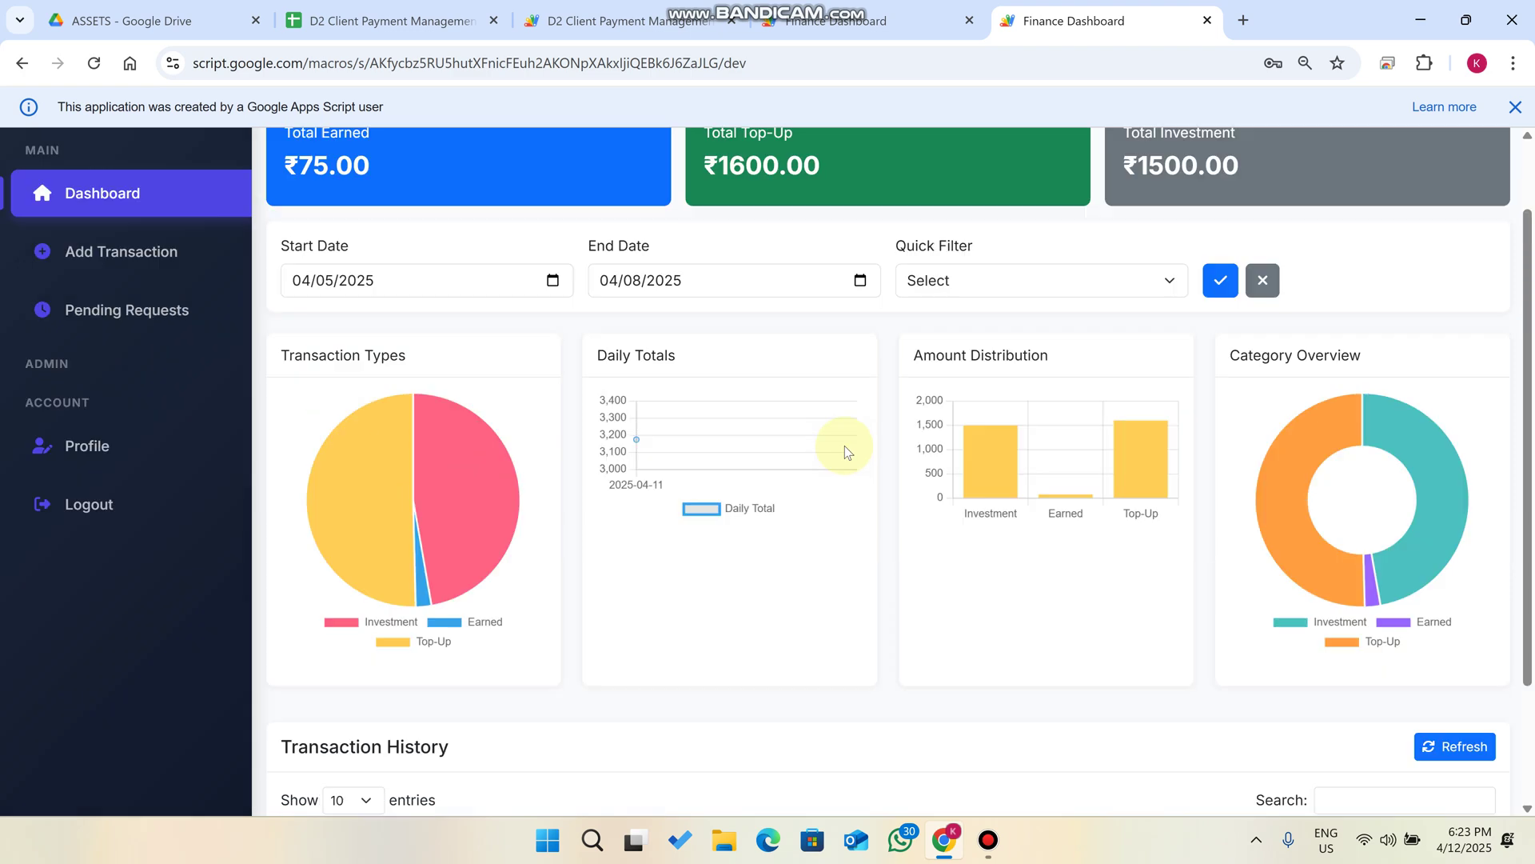
# Clear the date filters and apply the Last 7 Days quick filter.
pyautogui.click(1263, 375)
pyautogui.scroll(-4, 990, 627)
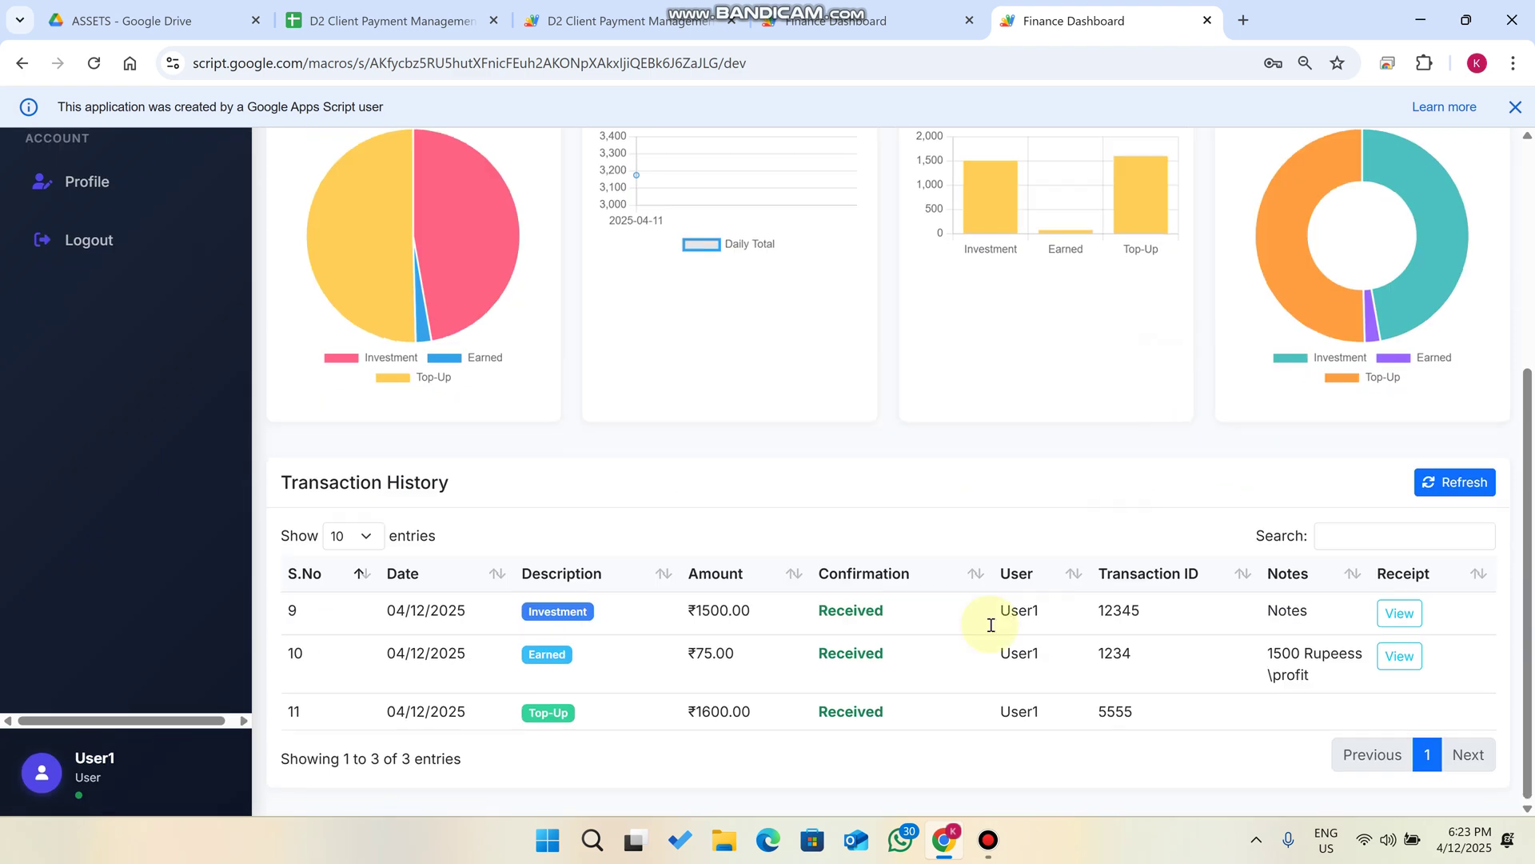
pyautogui.scroll(4, 1107, 411)
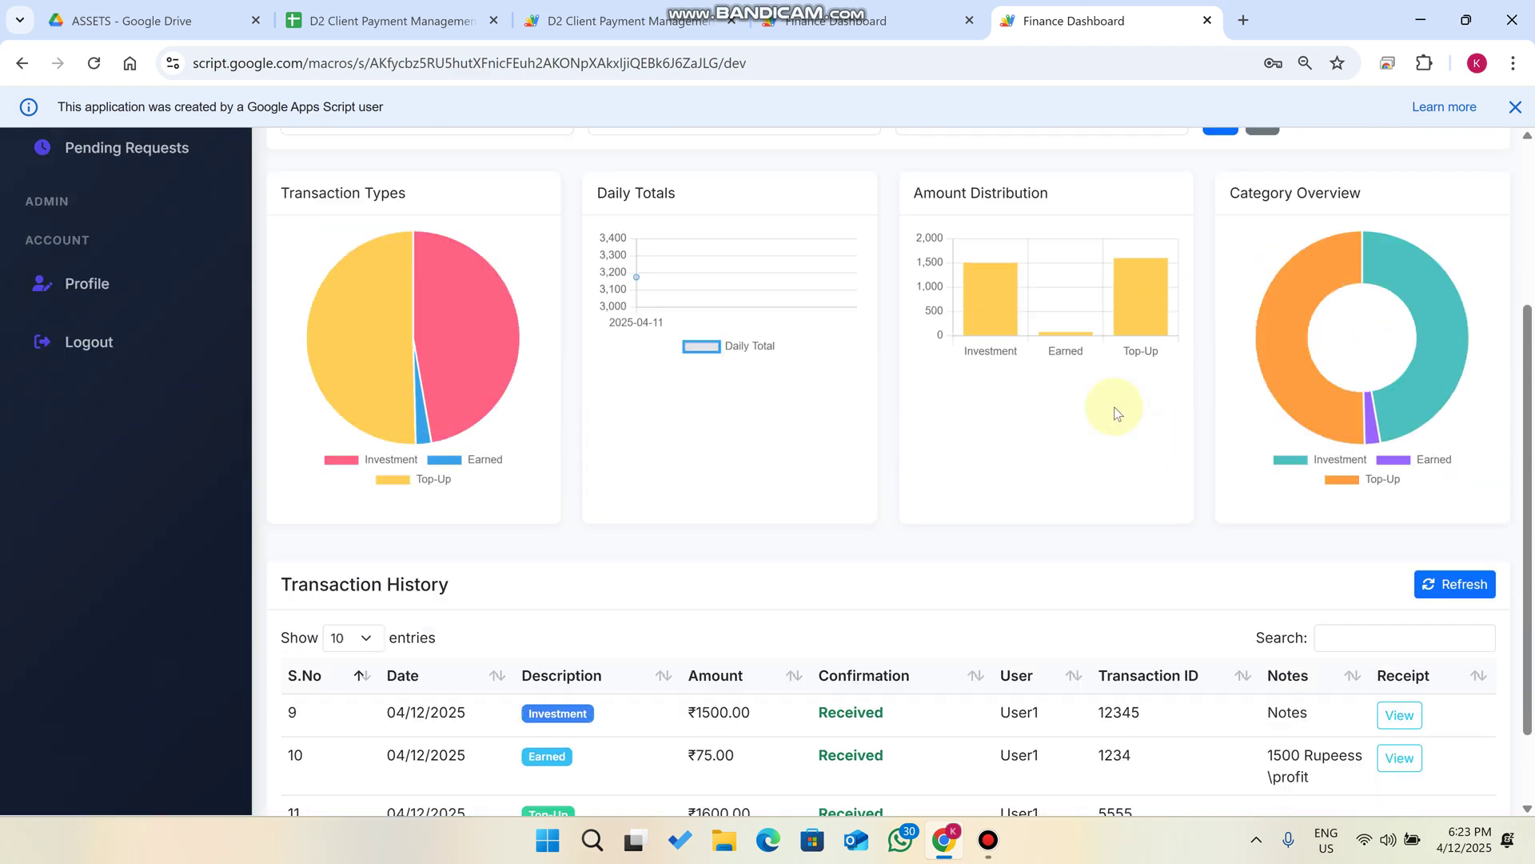
pyautogui.click(1106, 372)
pyautogui.click(982, 434)
pyautogui.click(1220, 372)
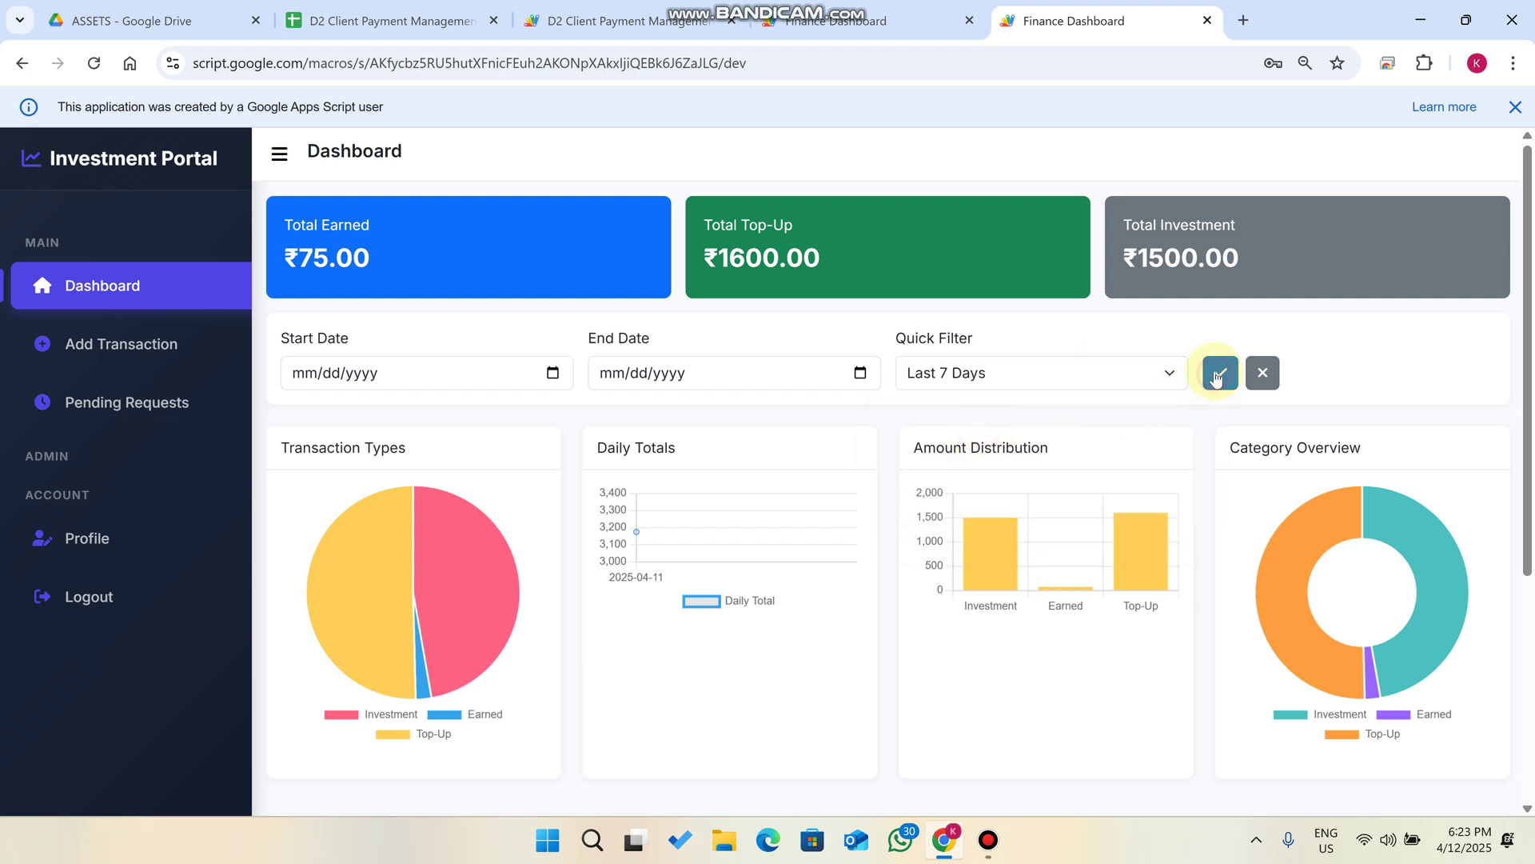
# Try the Last 30 Days and Last 1 Year quick filters, reset all filters, and open Profile's password change.
pyautogui.click(960, 374)
pyautogui.click(948, 453)
pyautogui.click(1066, 372)
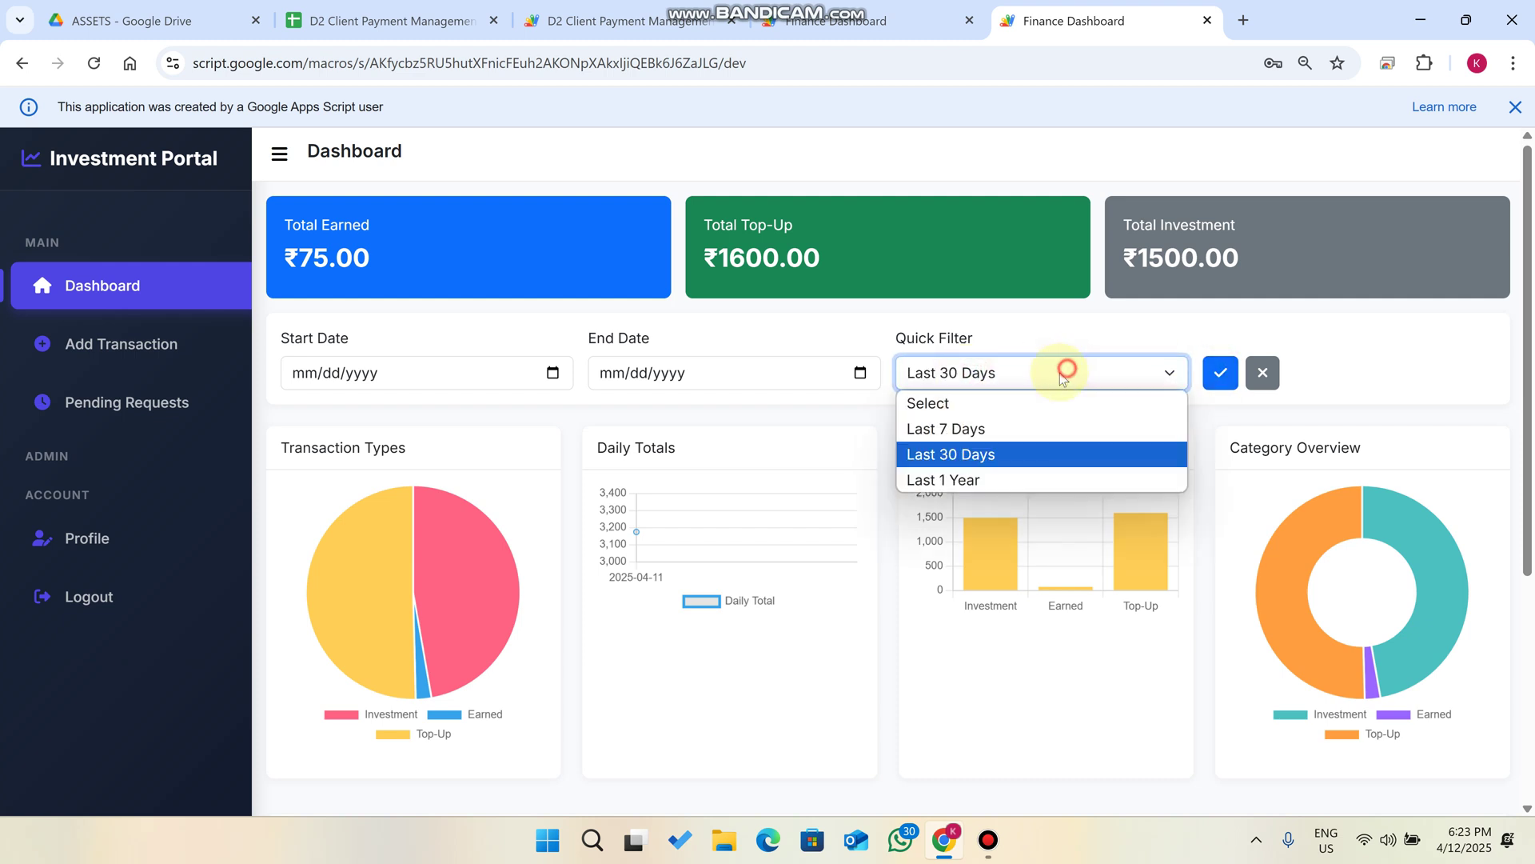
pyautogui.click(959, 478)
pyautogui.click(1215, 372)
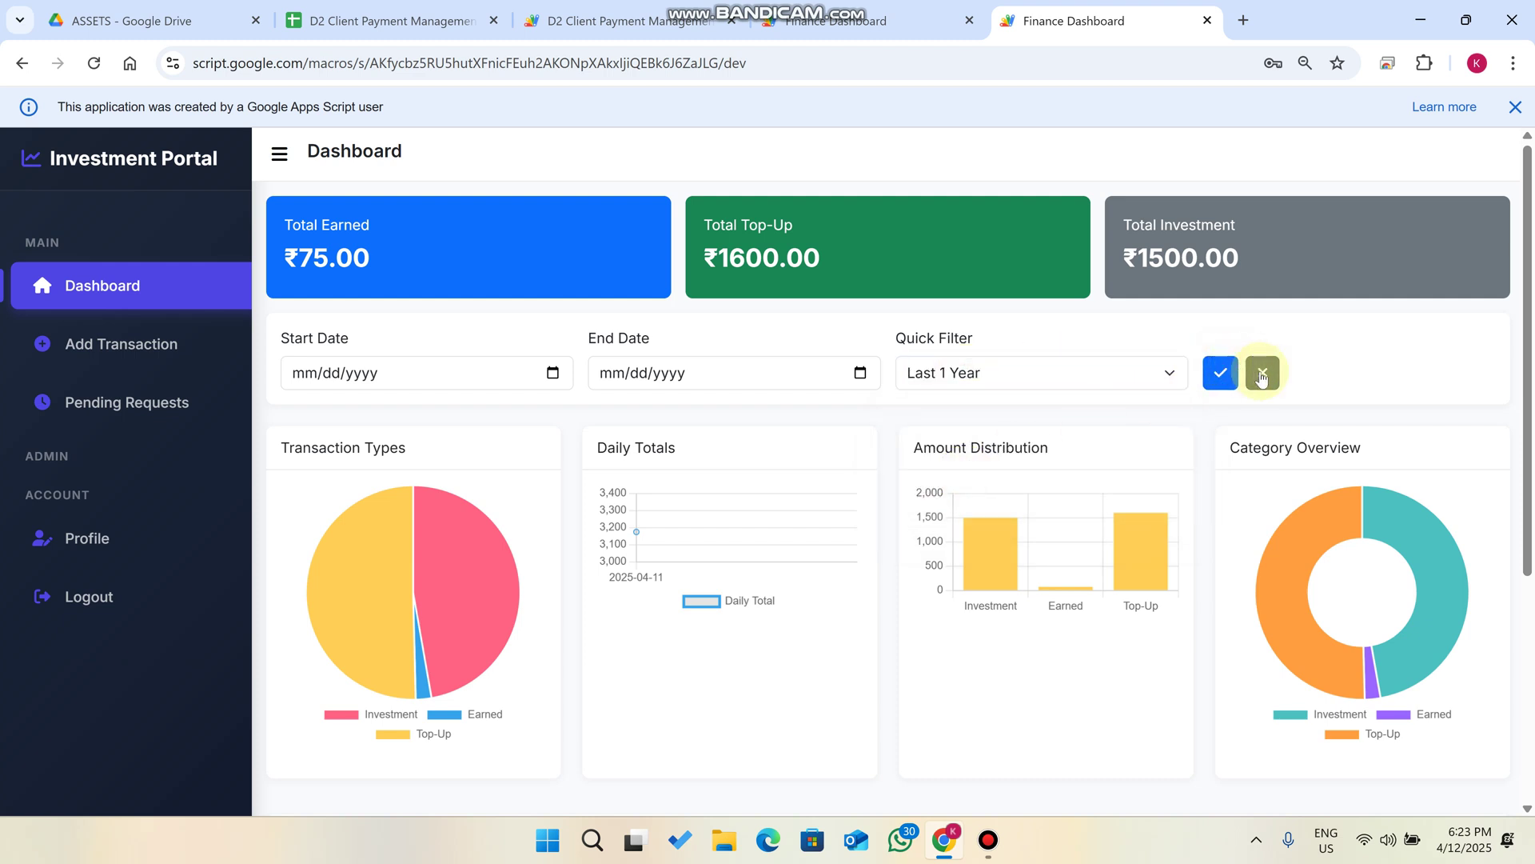
pyautogui.click(1261, 372)
pyautogui.click(90, 545)
pyautogui.click(649, 425)
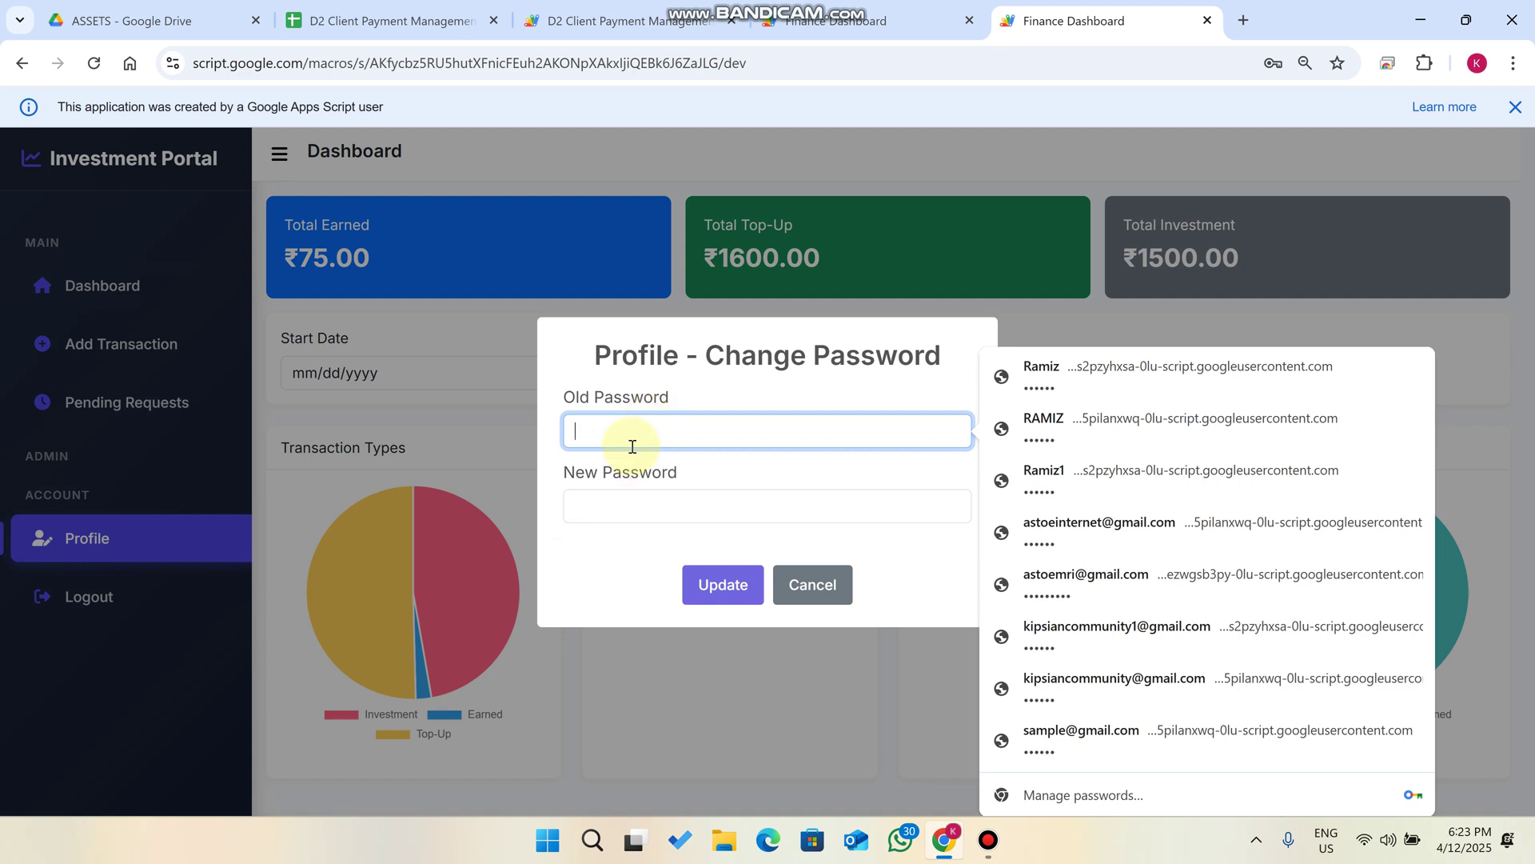
# Paste the old password, enter the new password, and submit the update.
pyautogui.press('super+v')
pyautogui.click(674, 603)
pyautogui.click(668, 503)
pyautogui.hotkey('ctrl', 'v')
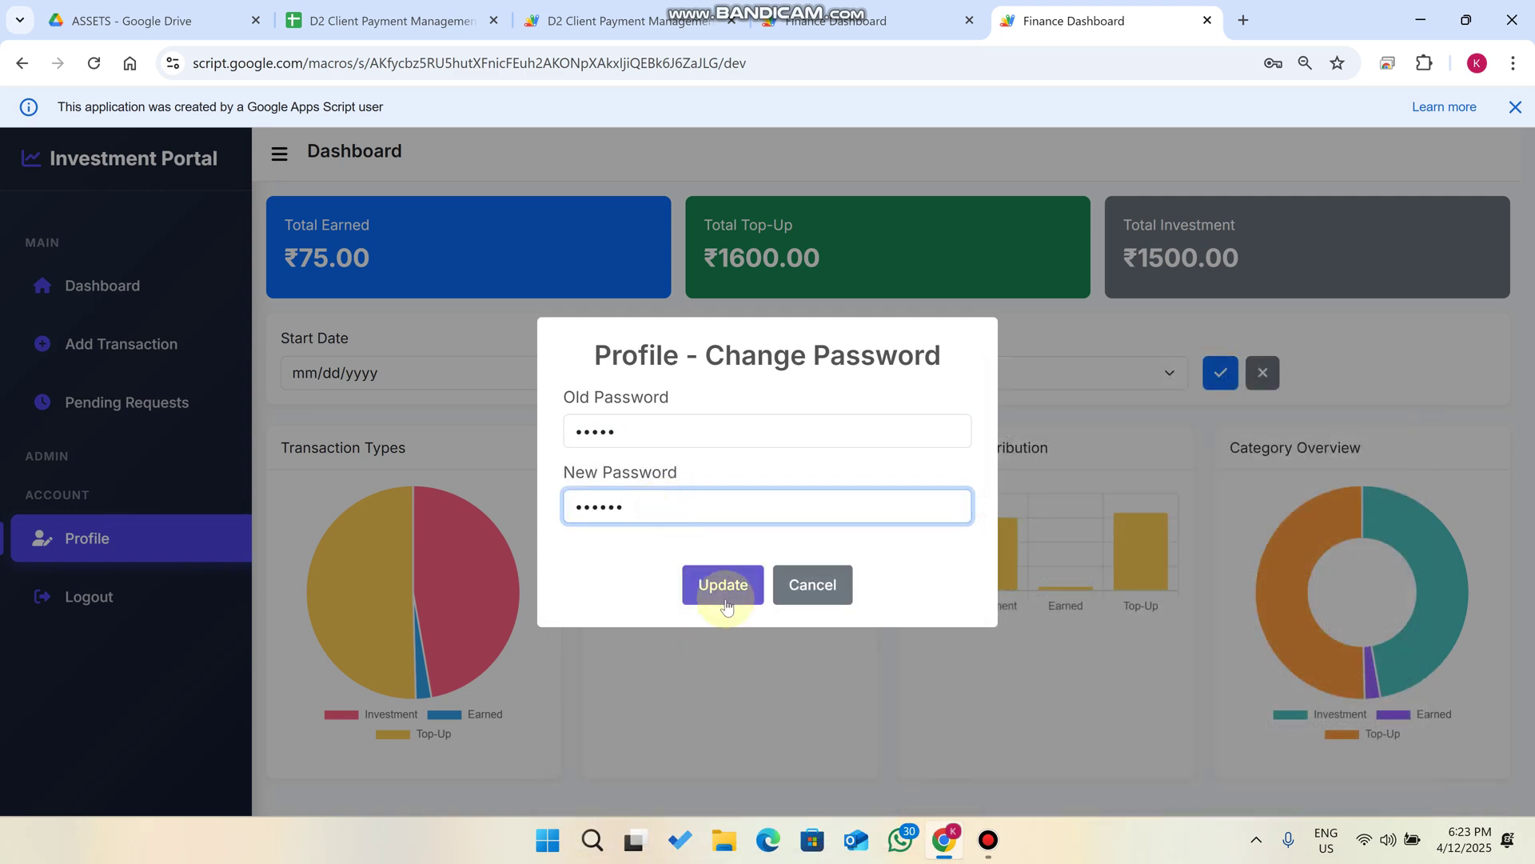
pyautogui.click(725, 592)
# Verify the new password in the Login sheet's cell B3 and dismiss the confirmation.
pyautogui.click(380, 8)
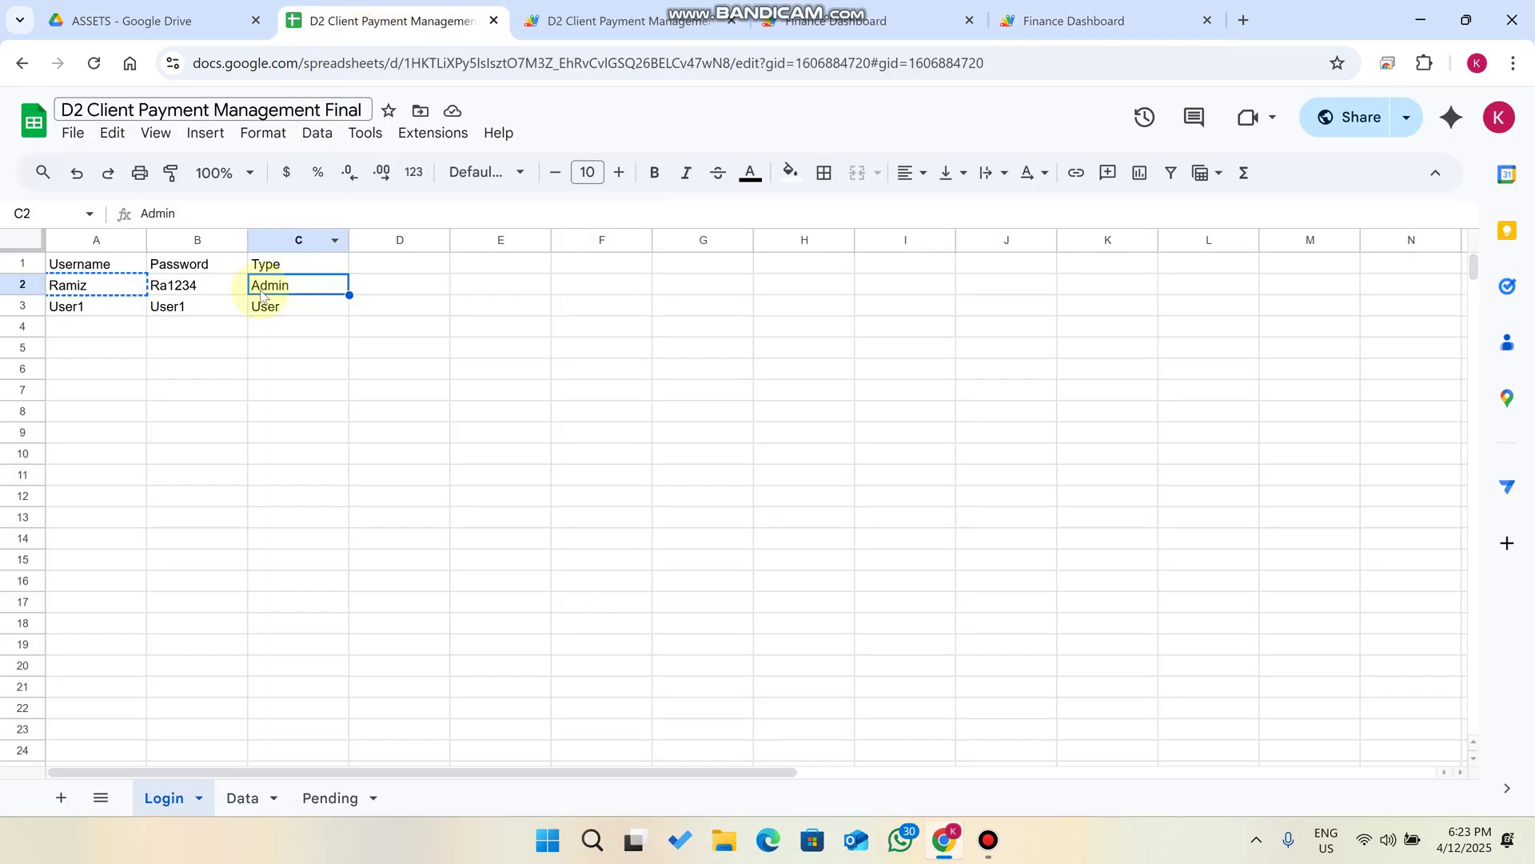
pyautogui.click(191, 313)
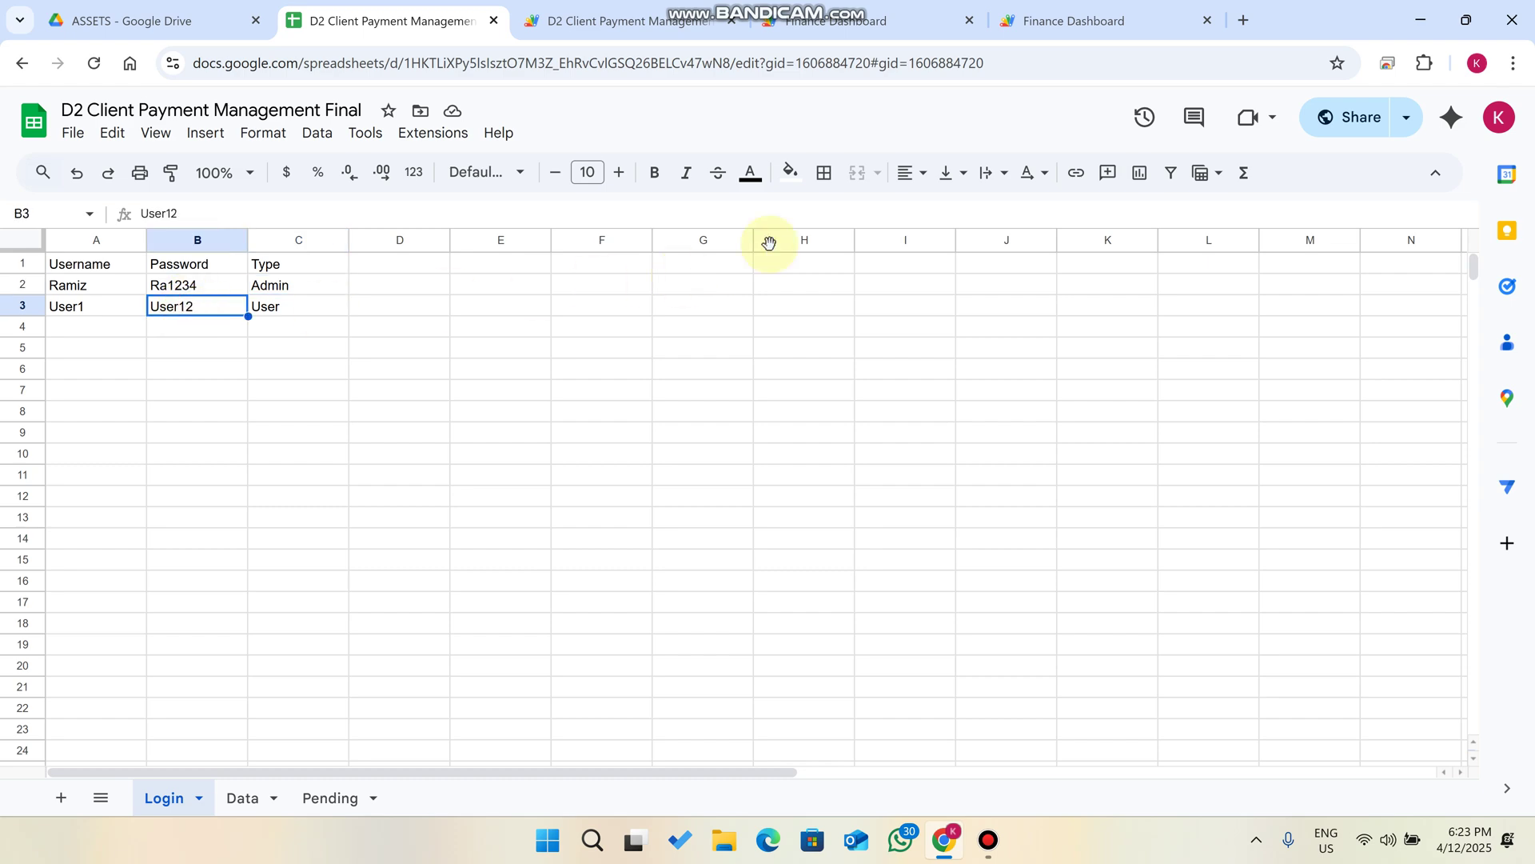
pyautogui.click(1104, 20)
pyautogui.click(767, 582)
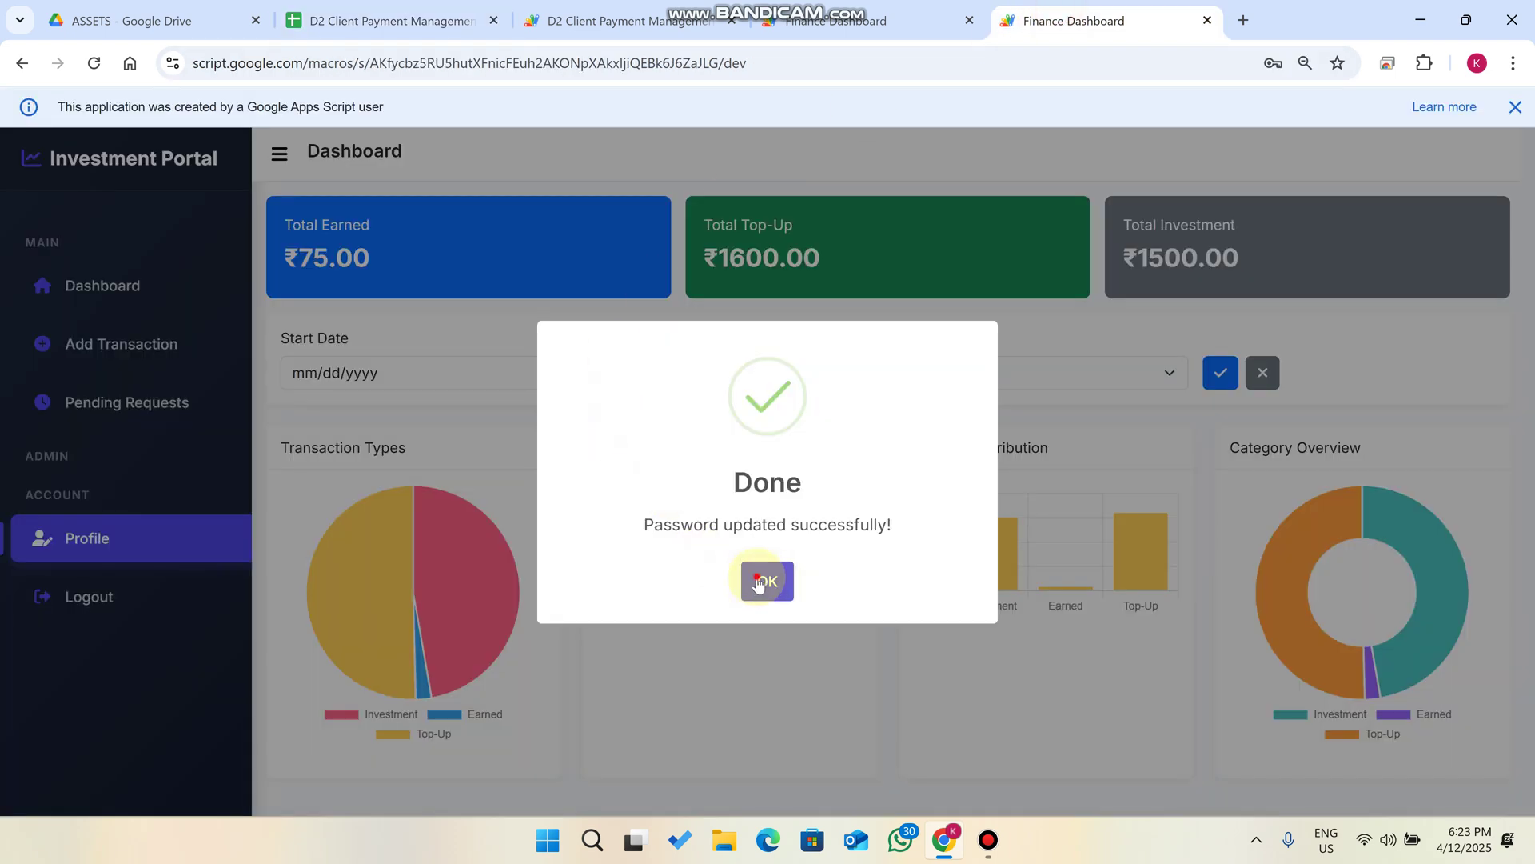
# In the admin session, confirm Pending Requests is empty and open Manage Users' Add New User form.
pyautogui.click(492, 358)
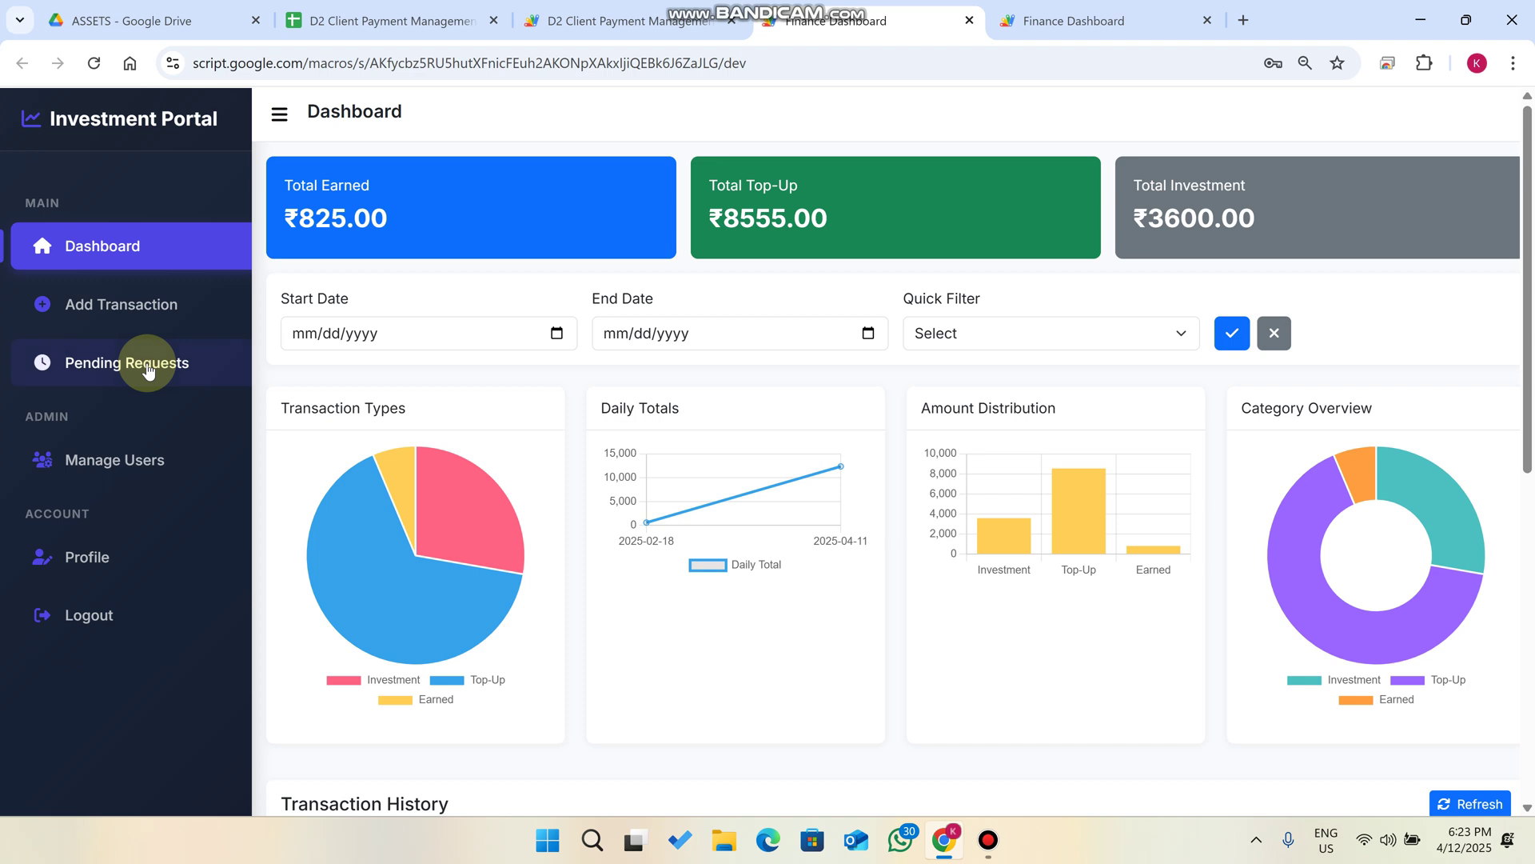
pyautogui.click(142, 361)
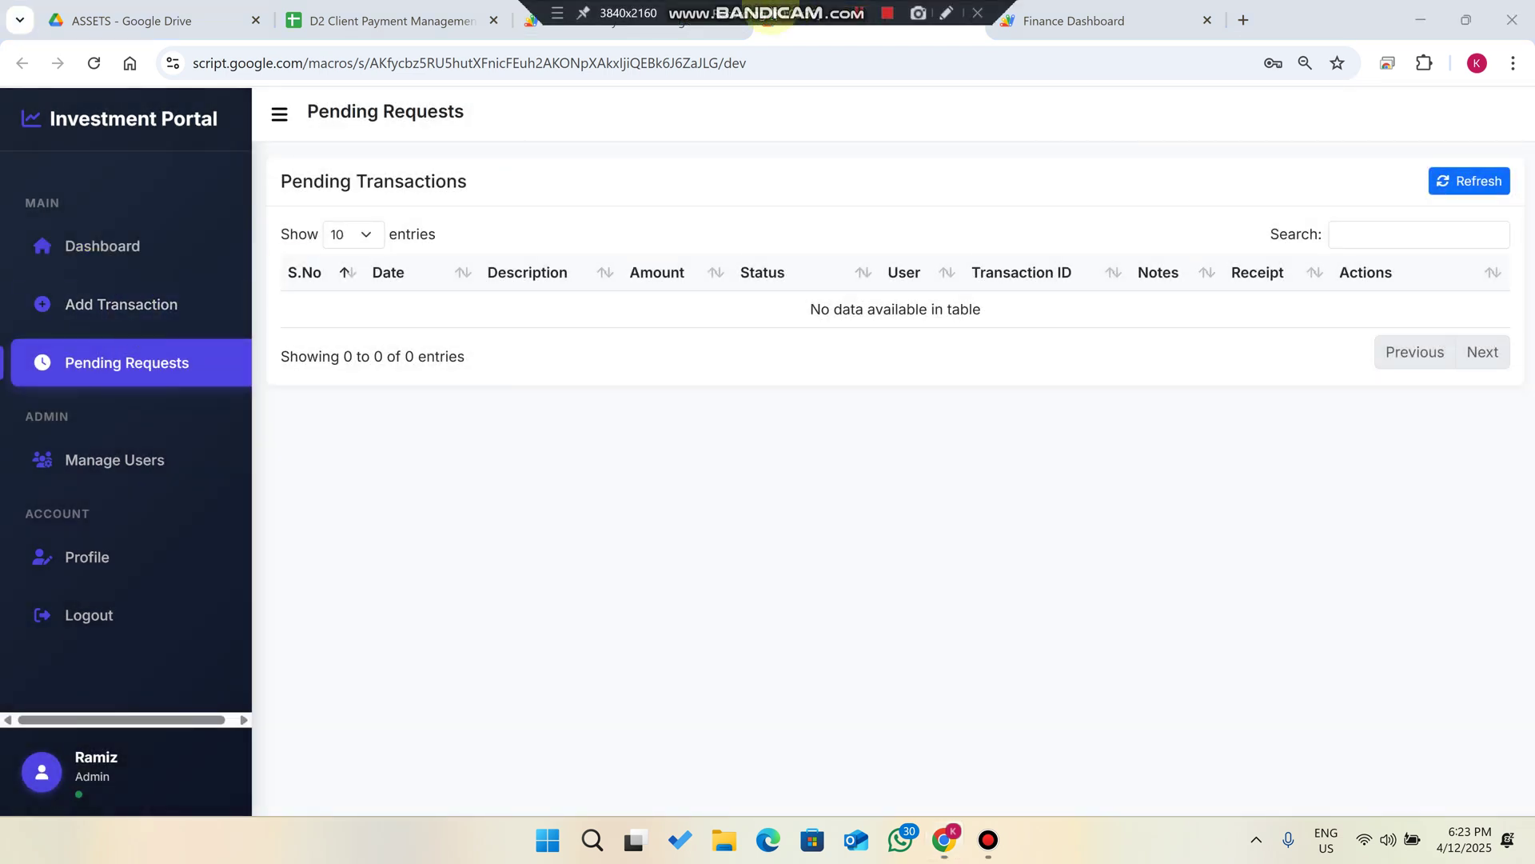
pyautogui.click(118, 464)
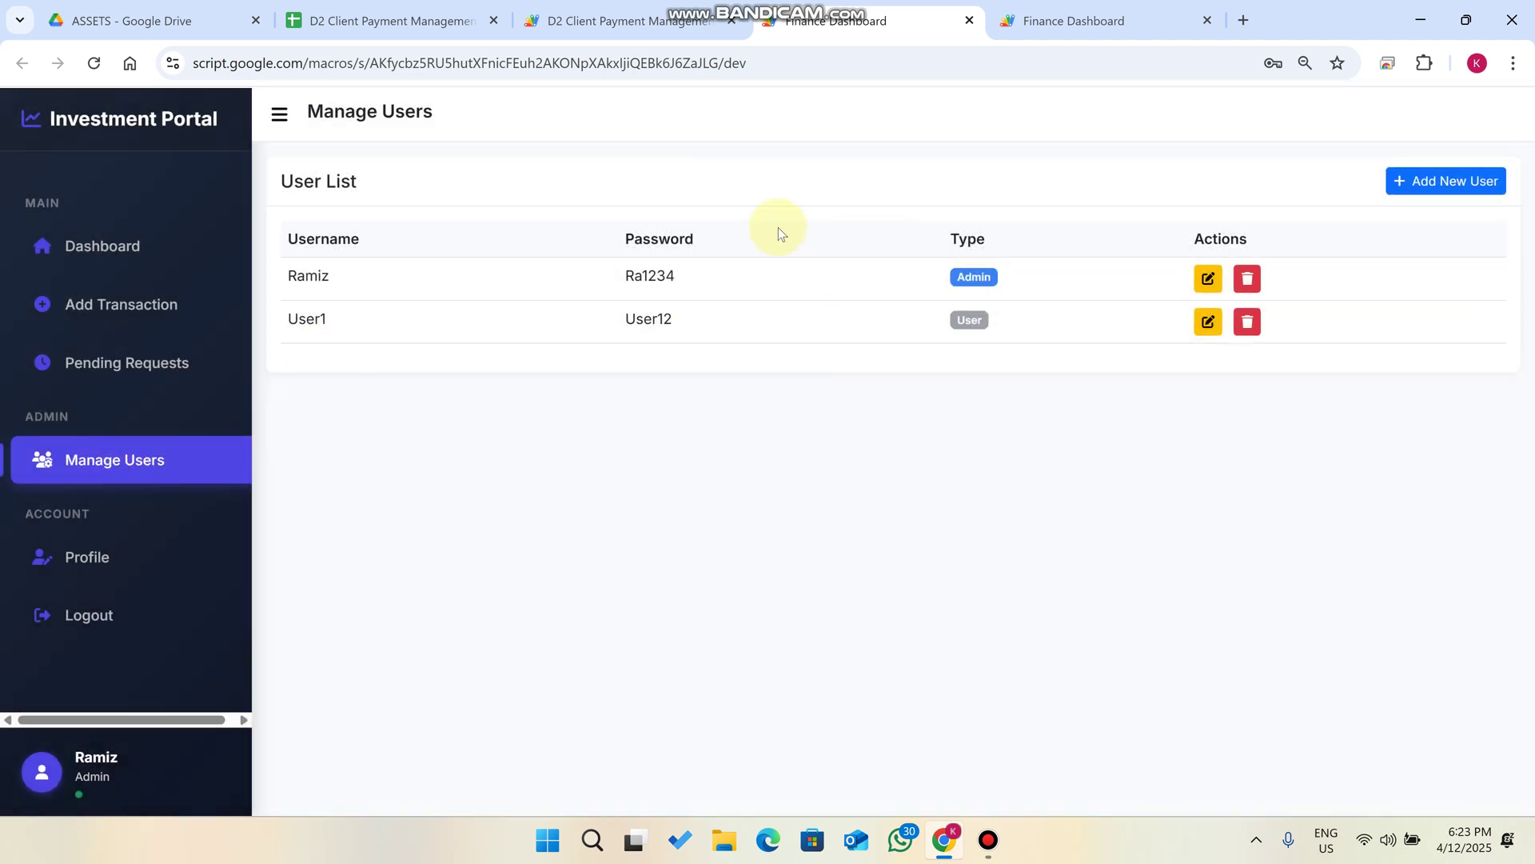
pyautogui.click(1401, 181)
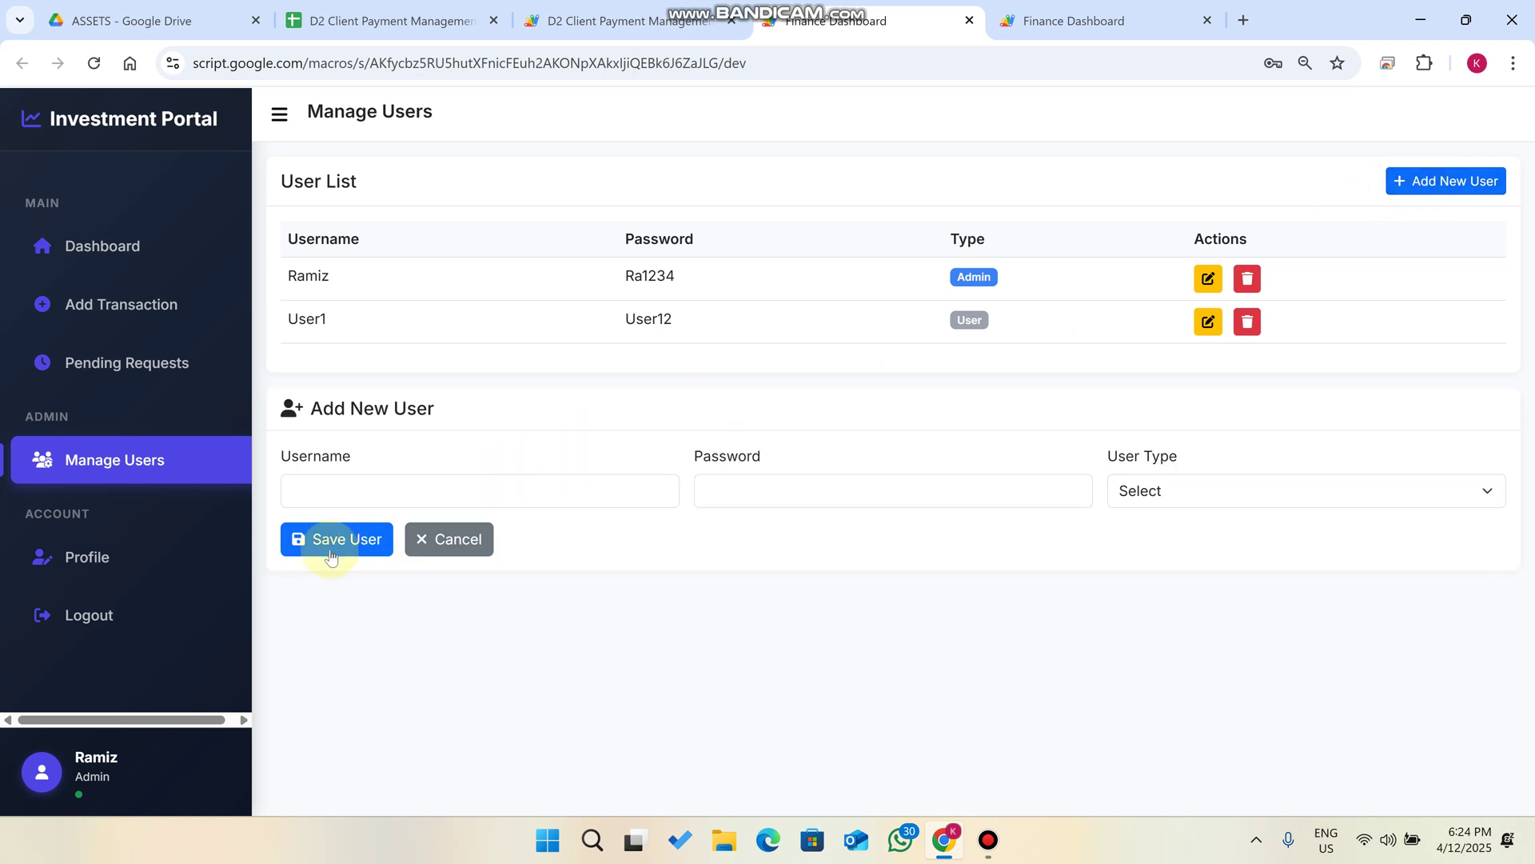
pyautogui.click(439, 491)
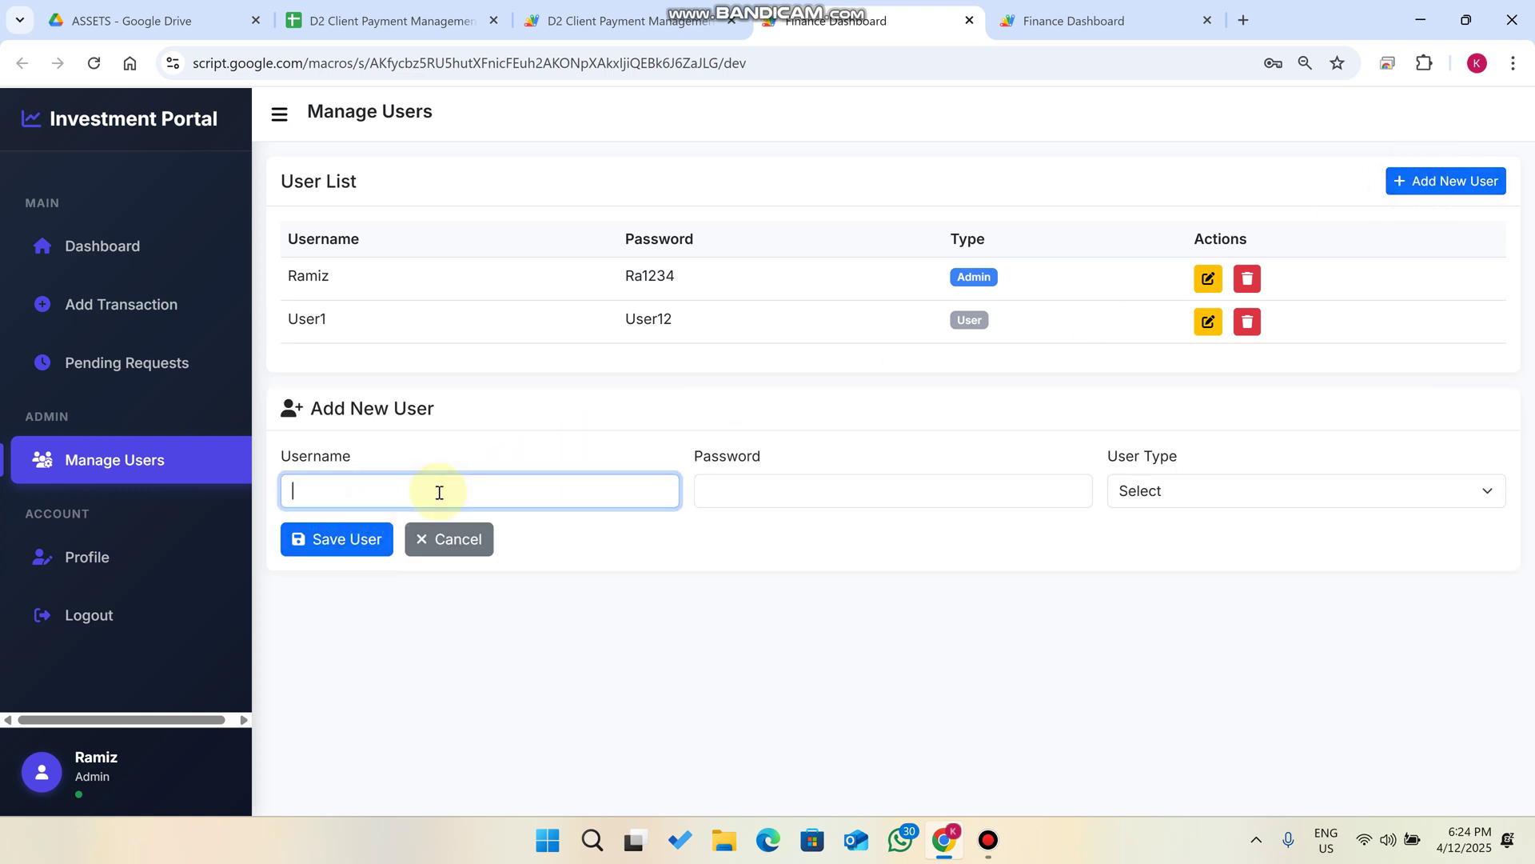
pyautogui.press('super+v')
pyautogui.click(435, 260)
pyautogui.click(726, 488)
pyautogui.hotkey('ctrl', 'v')
pyautogui.click(1127, 490)
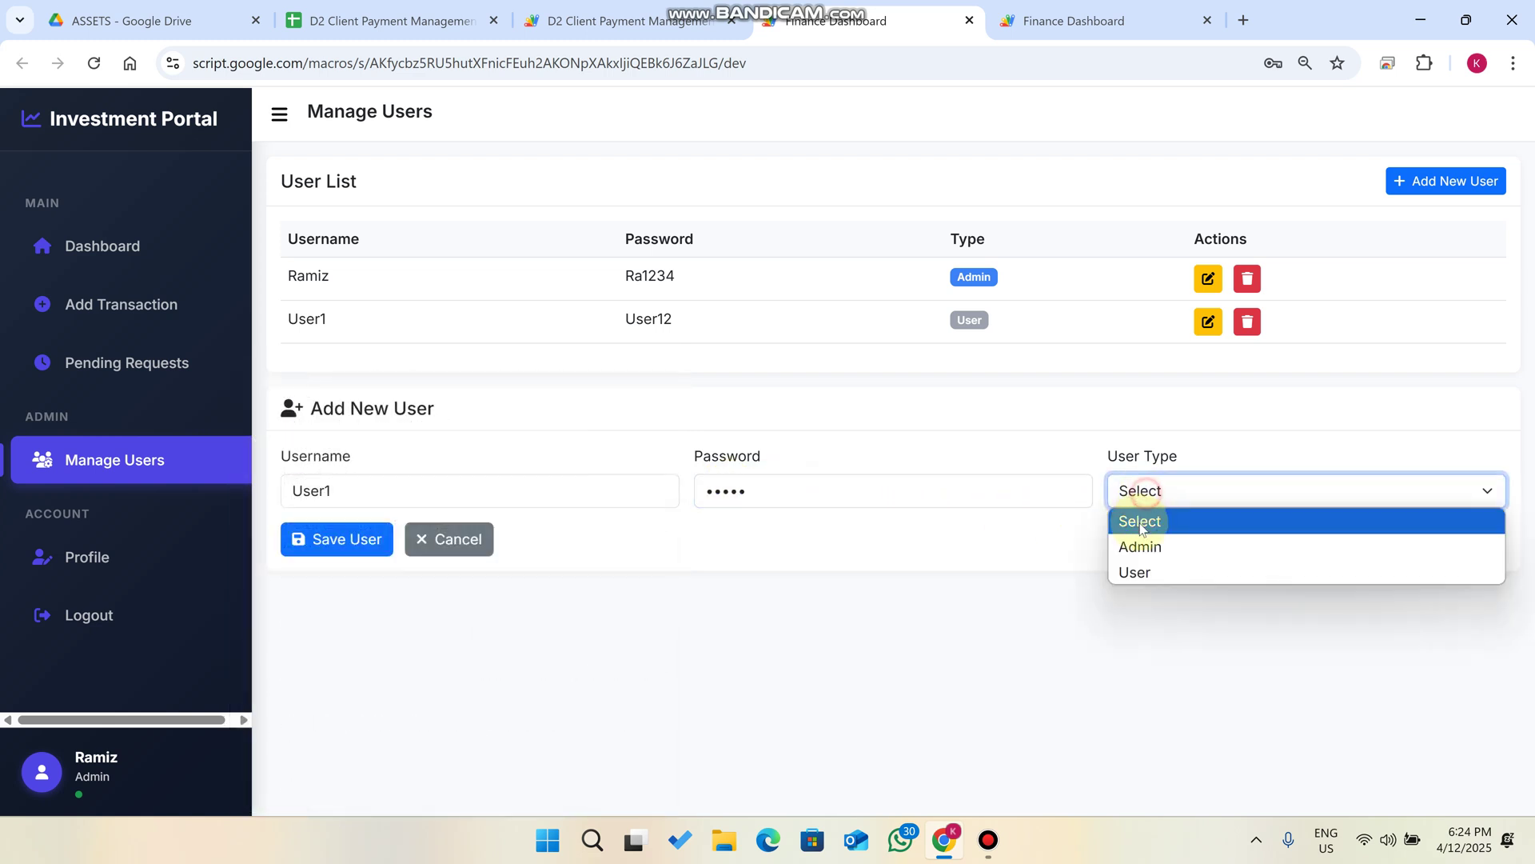
pyautogui.click(1154, 567)
pyautogui.click(364, 539)
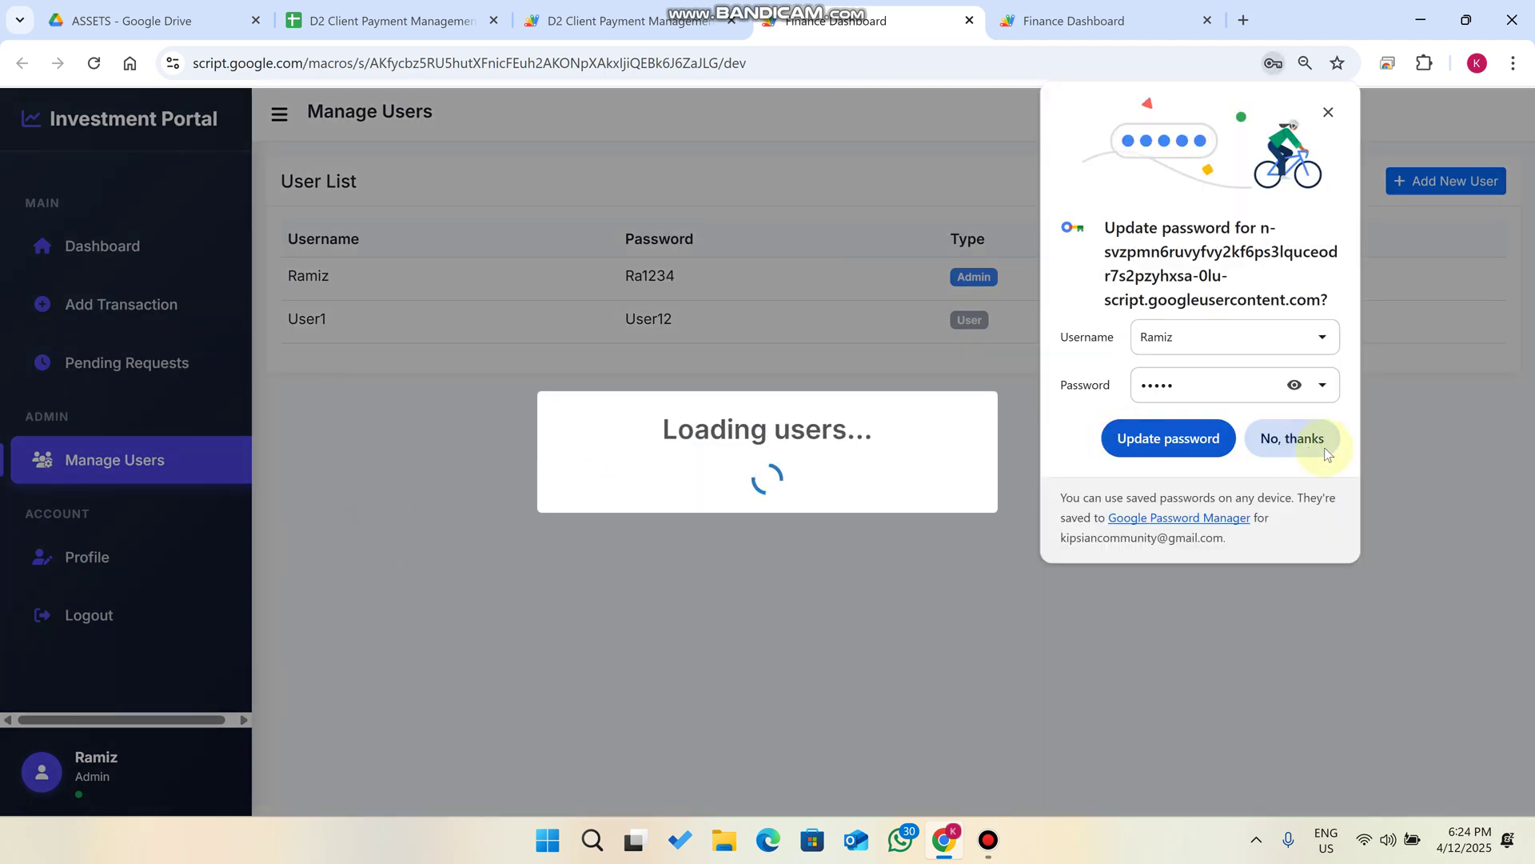
pyautogui.click(1296, 442)
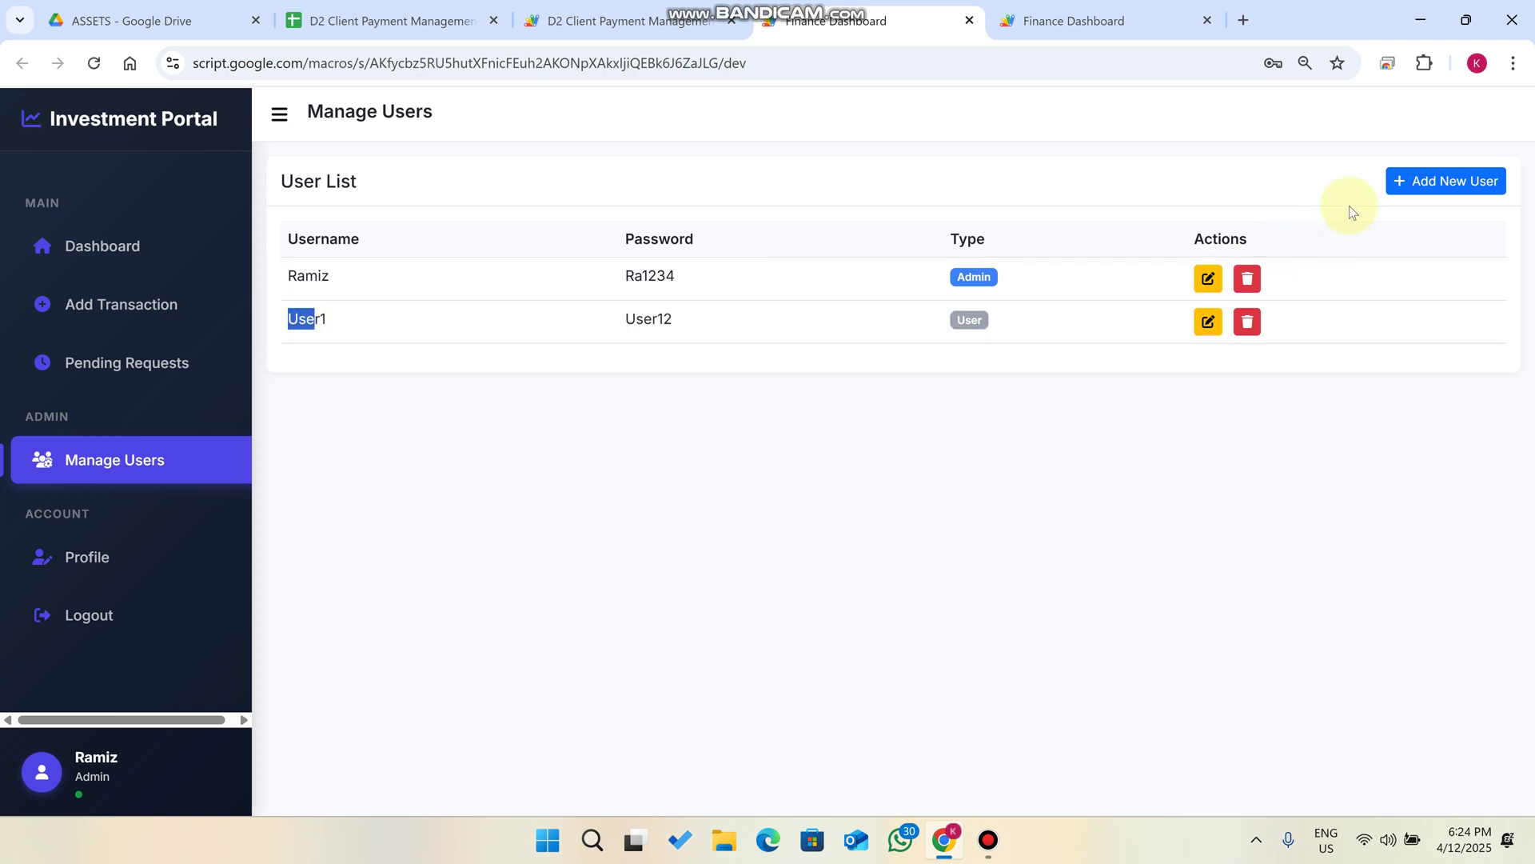
pyautogui.click(1408, 196)
# Save User12 as a standard User with a password, declining Chrome's password prompt.
pyautogui.click(423, 492)
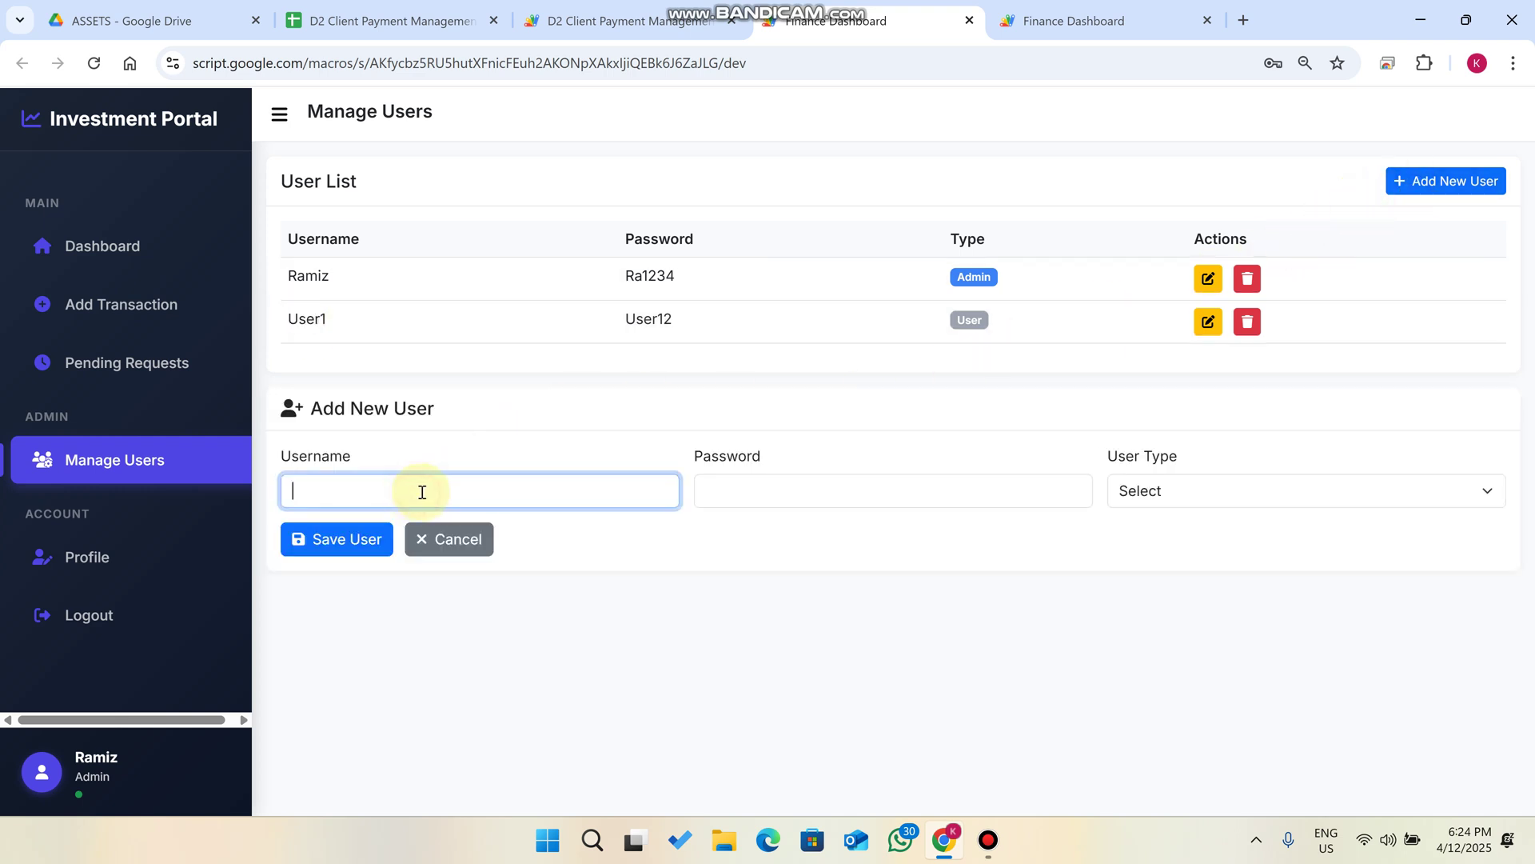
pyautogui.write('User12')
pyautogui.click(827, 499)
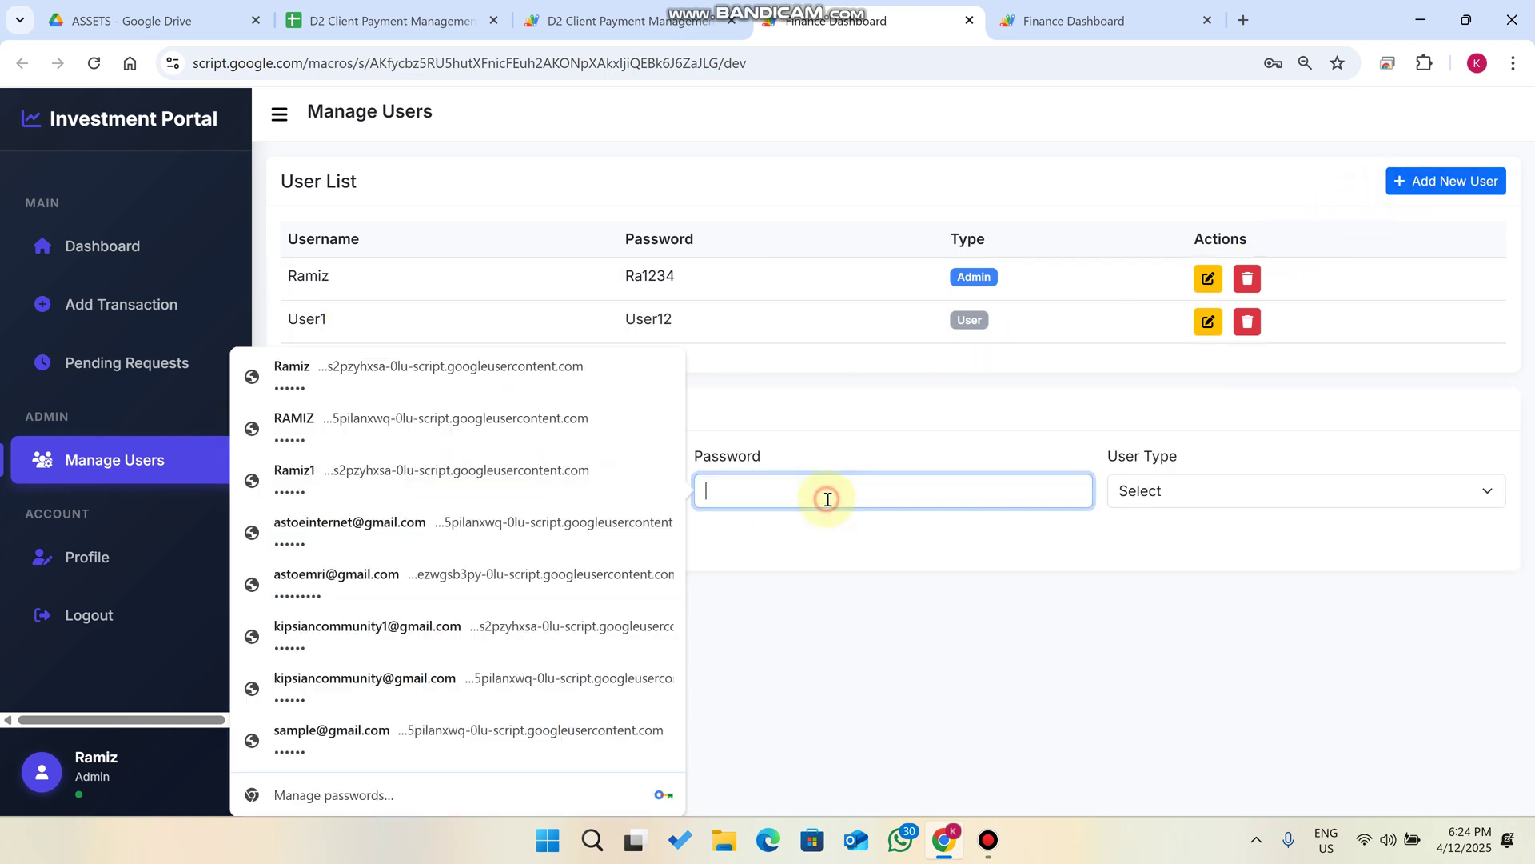
pyautogui.write('12345')
pyautogui.click(1152, 490)
pyautogui.click(1176, 569)
pyautogui.click(344, 539)
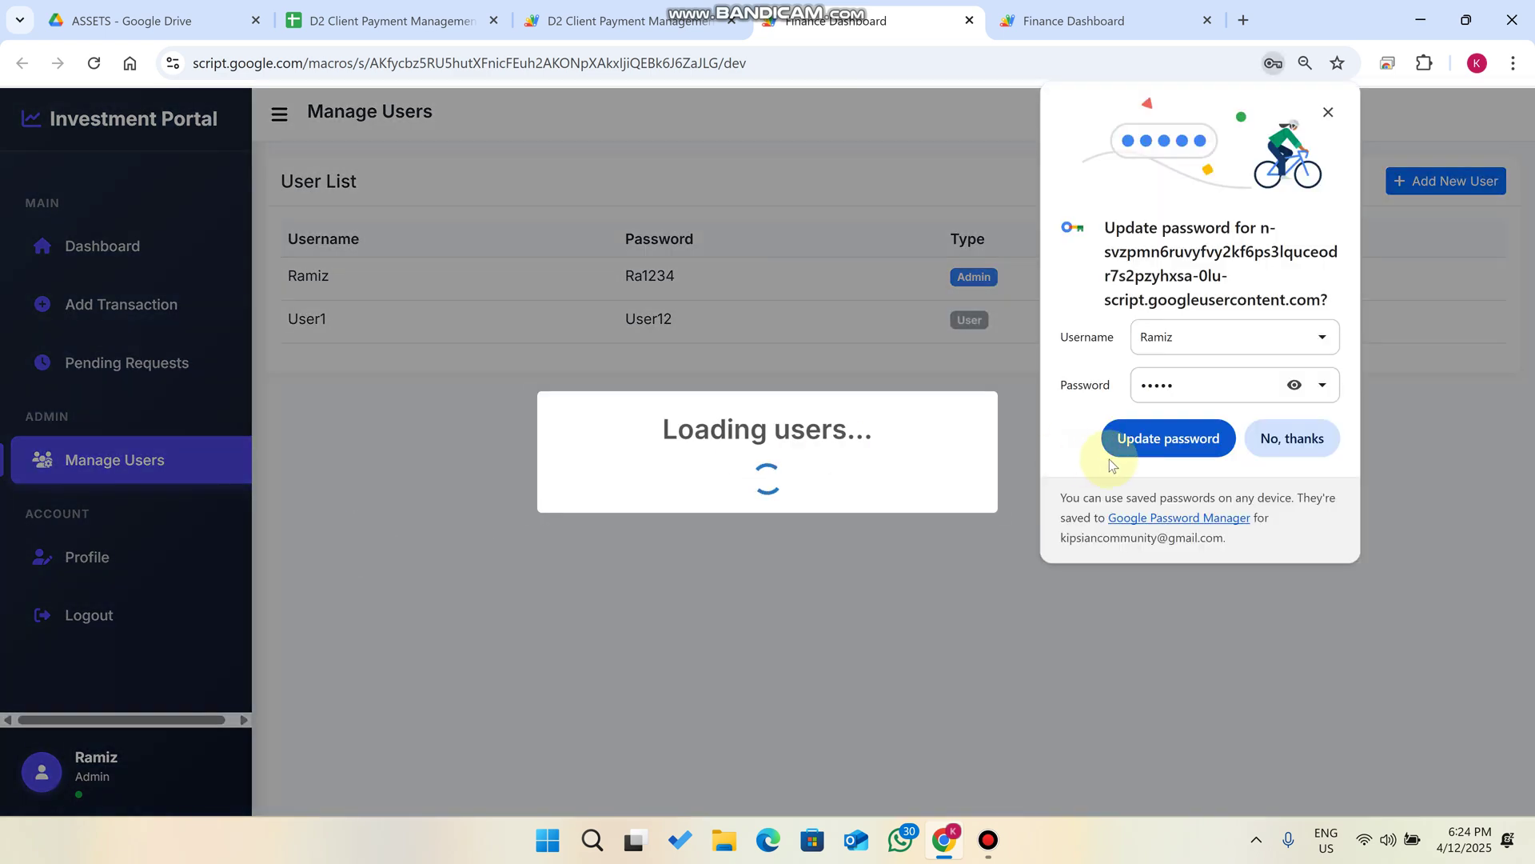
pyautogui.click(1285, 440)
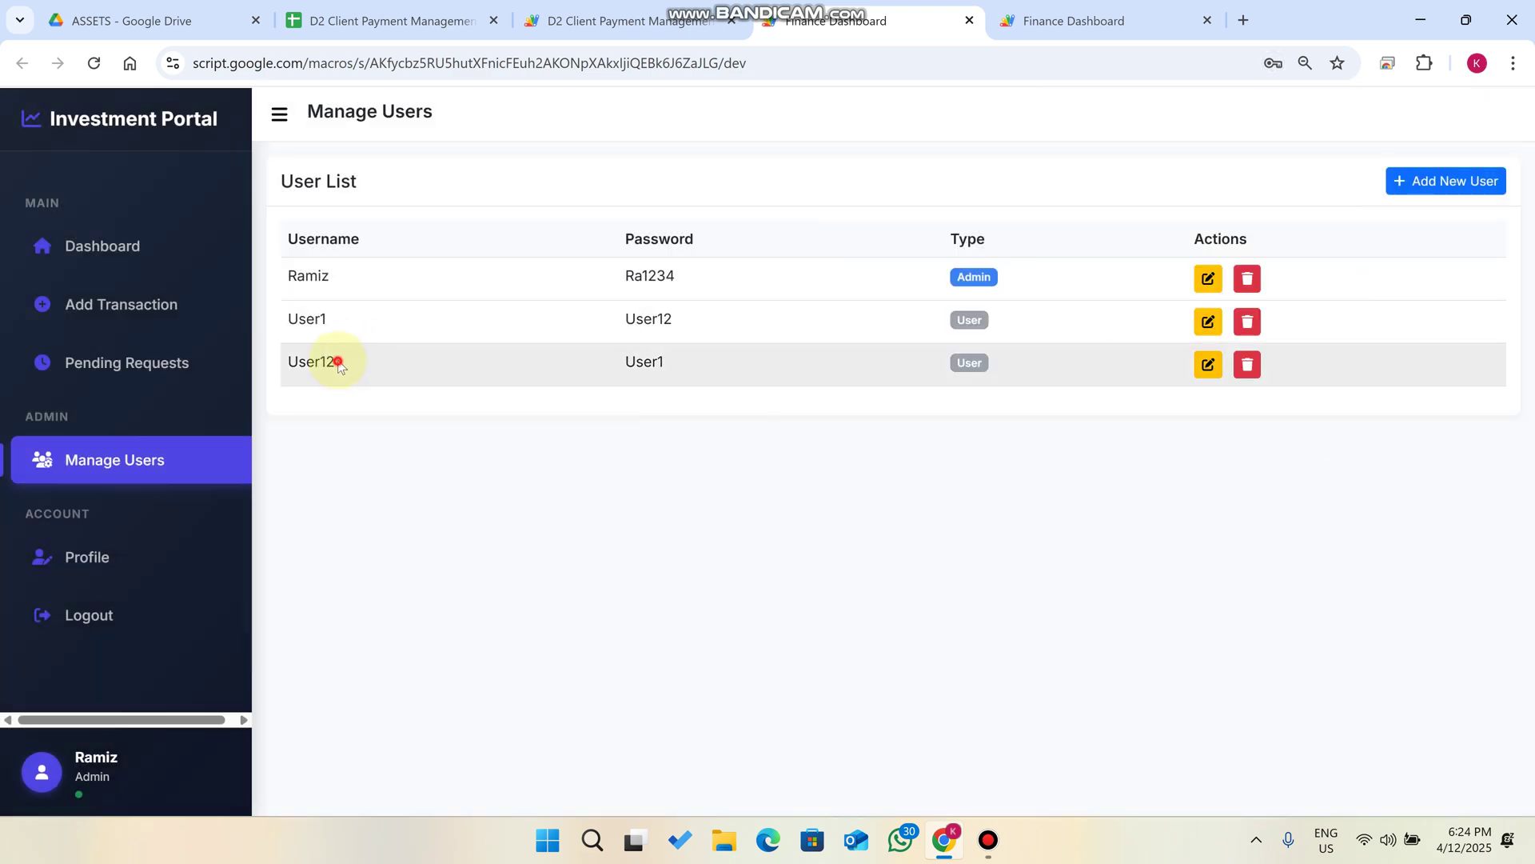
# Check User12 in the user list and return to the Dashboard.
pyautogui.moveTo(337, 363); pyautogui.dragTo(267, 375)
pyautogui.click(377, 376)
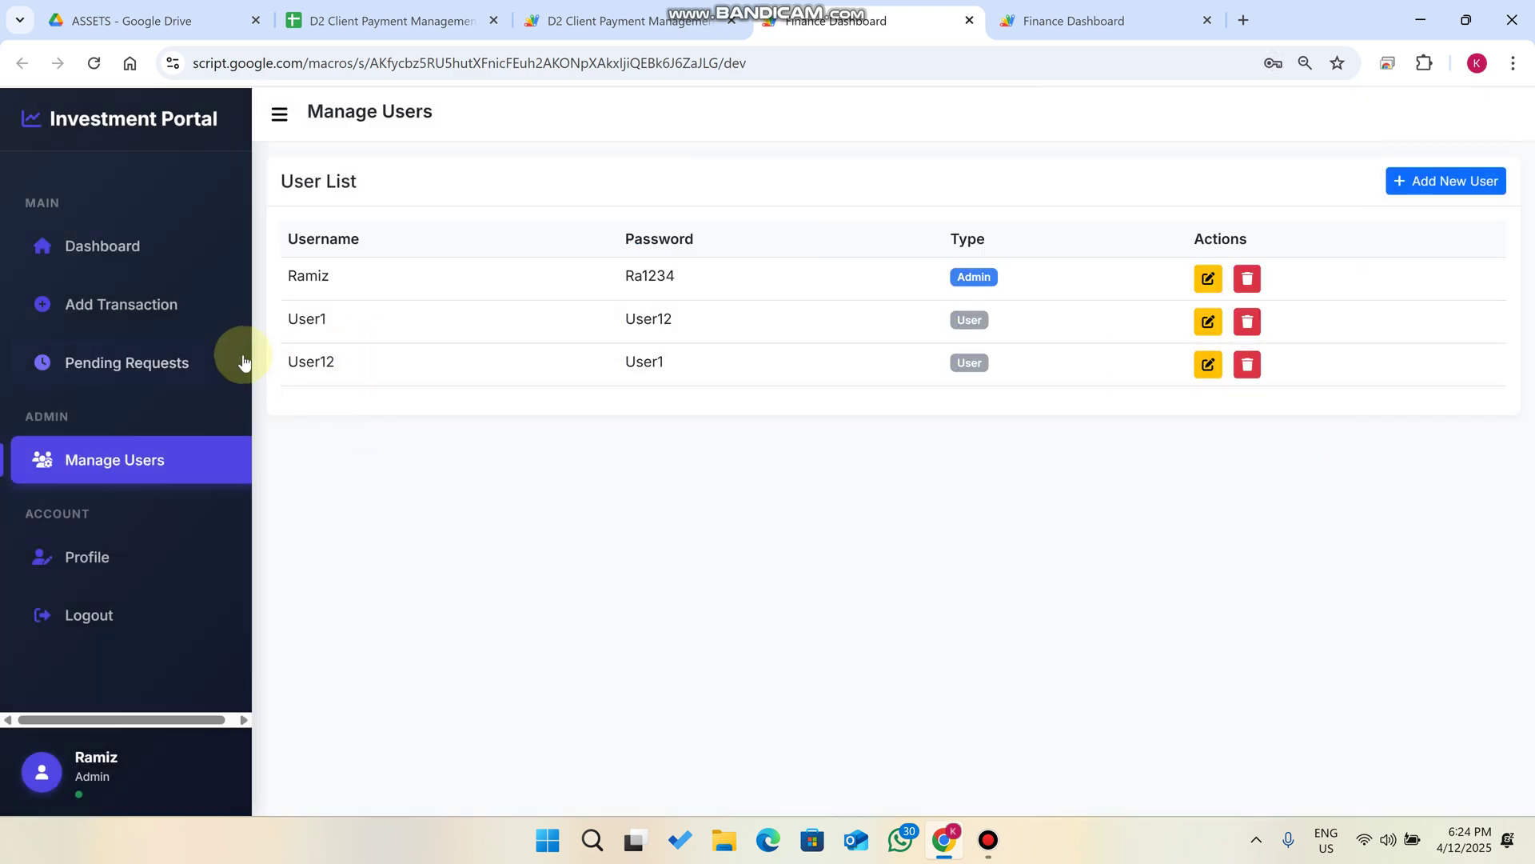
pyautogui.click(146, 260)
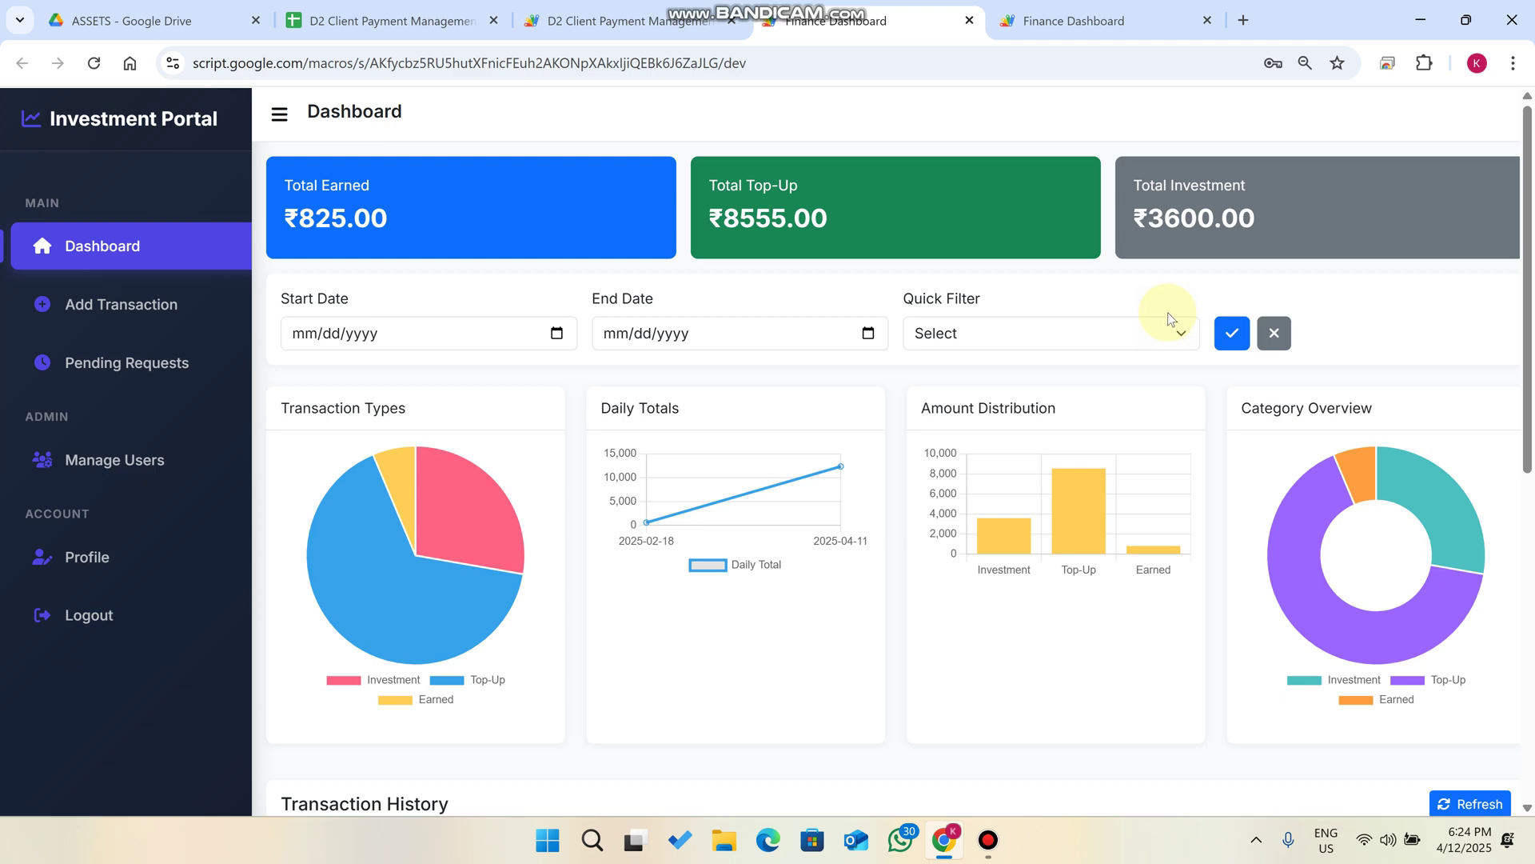
# Compare User1's three-entry Transaction History with the admin's 10-entry history.
pyautogui.scroll(-8, 1171, 318)
pyautogui.scroll(10, 1171, 318)
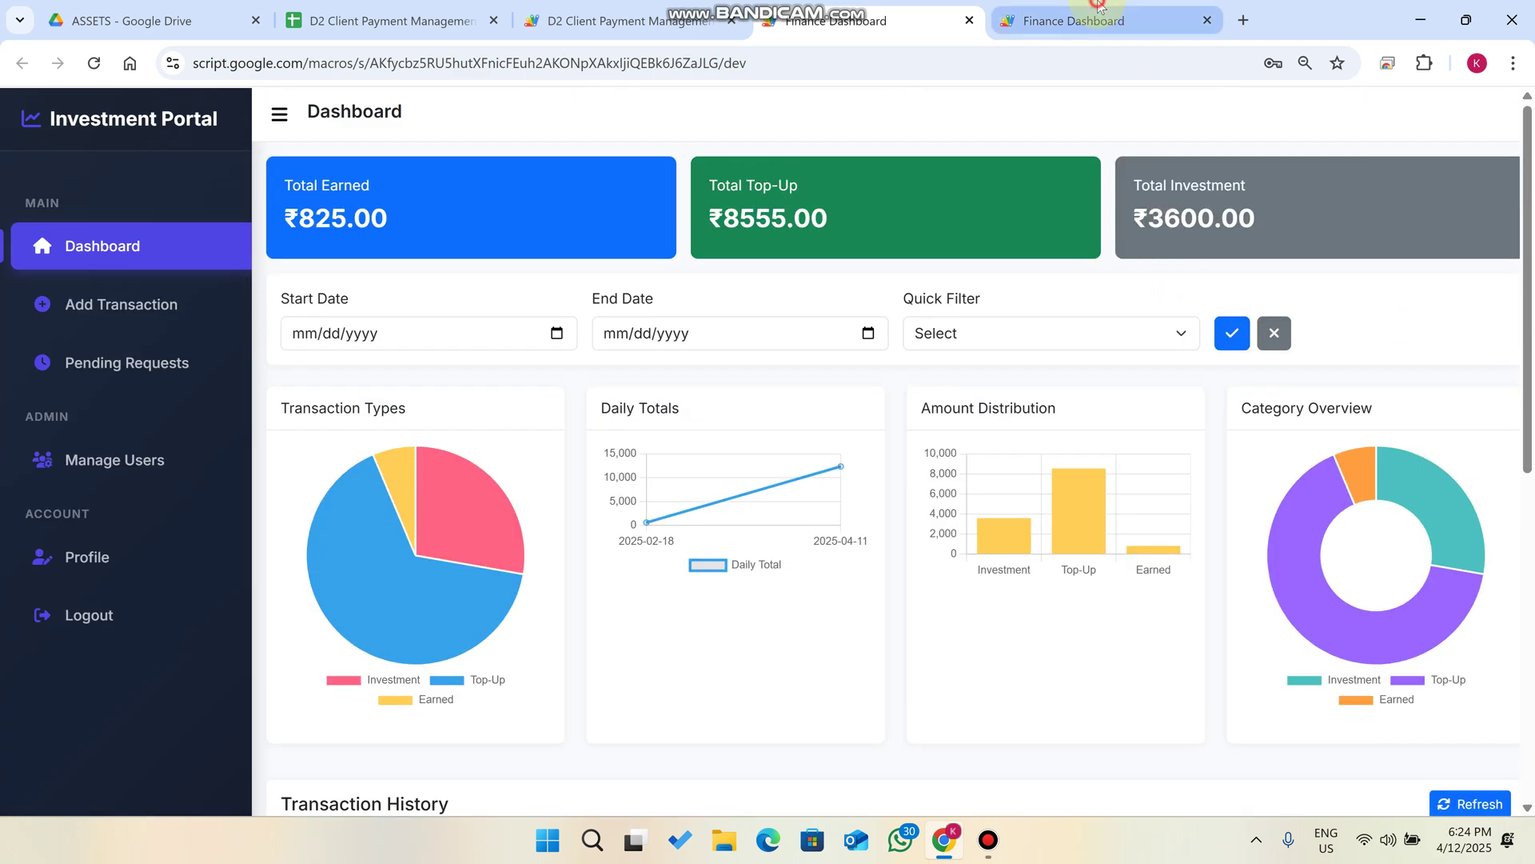
pyautogui.click(1103, 20)
pyautogui.scroll(-5, 1000, 280)
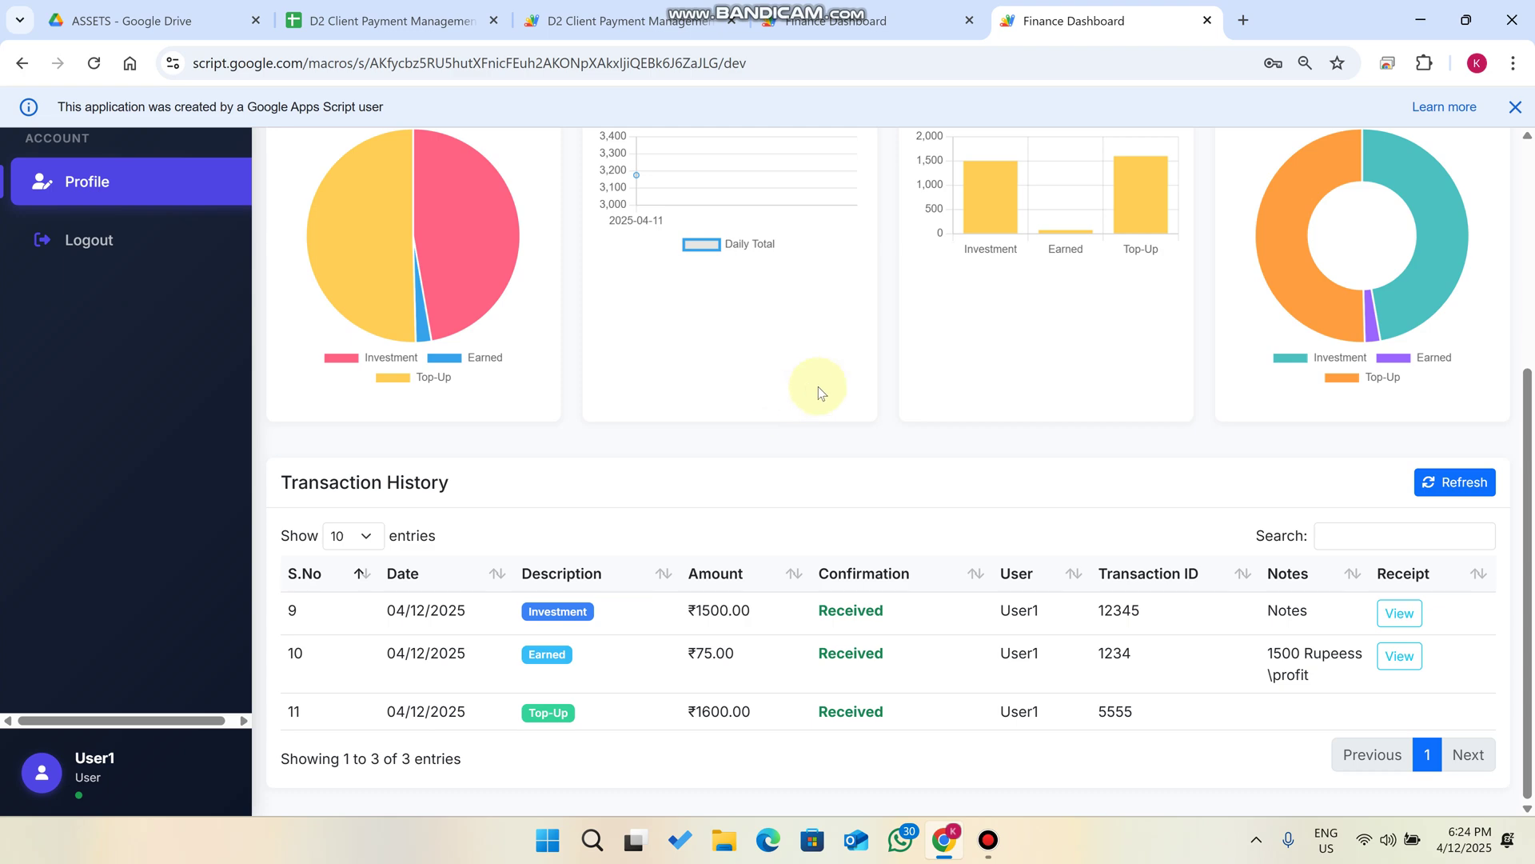
pyautogui.click(847, 20)
pyautogui.scroll(-8, 901, 325)
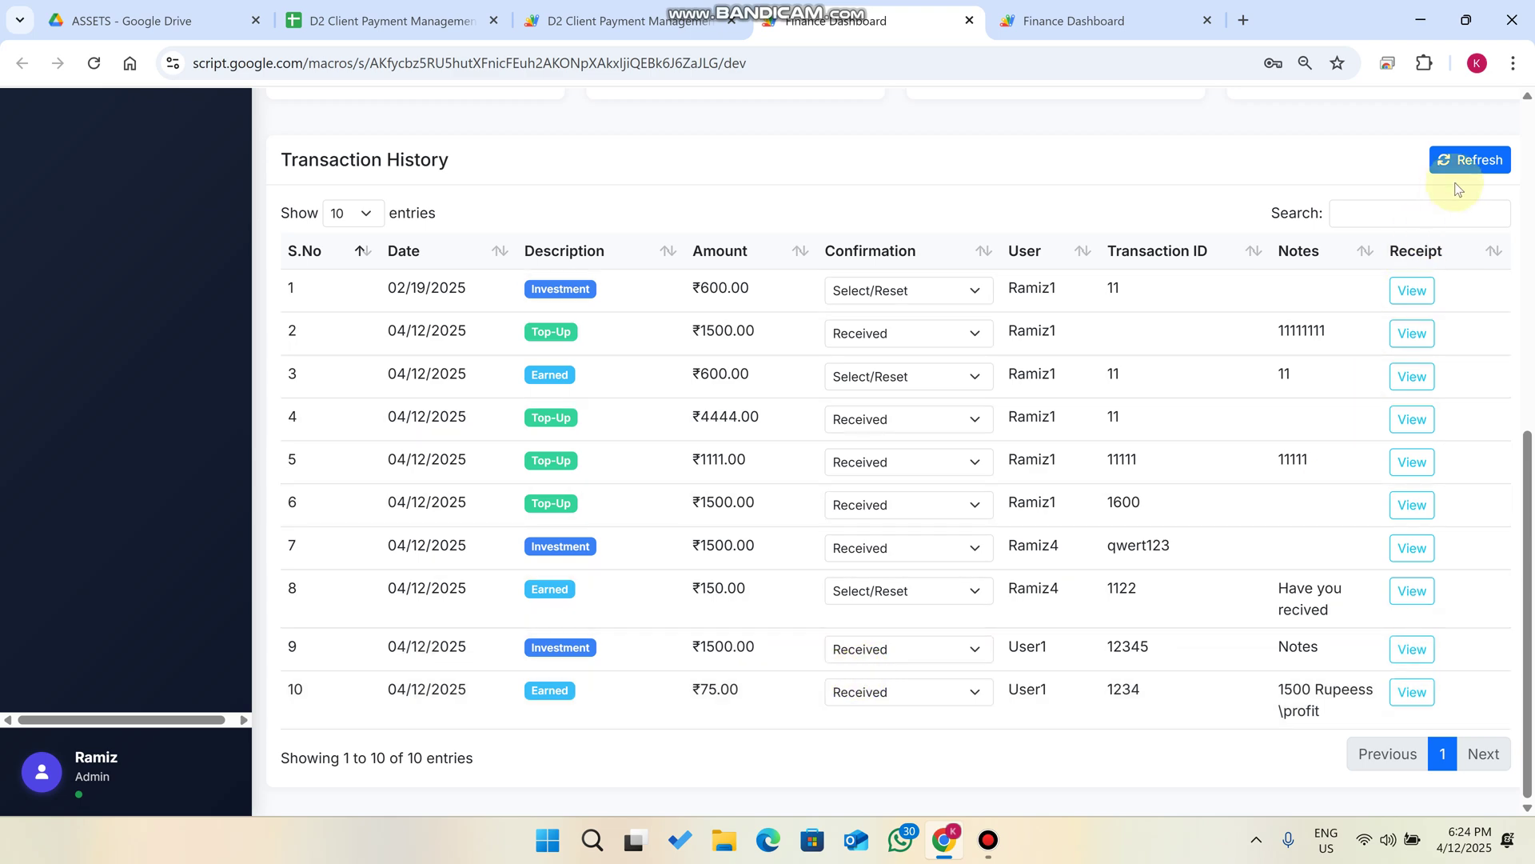
# Reload the admin table and check the ₹1600.00 amount in the user's history.
pyautogui.click(1471, 159)
pyautogui.hotkey('ctrl', 'Tab')
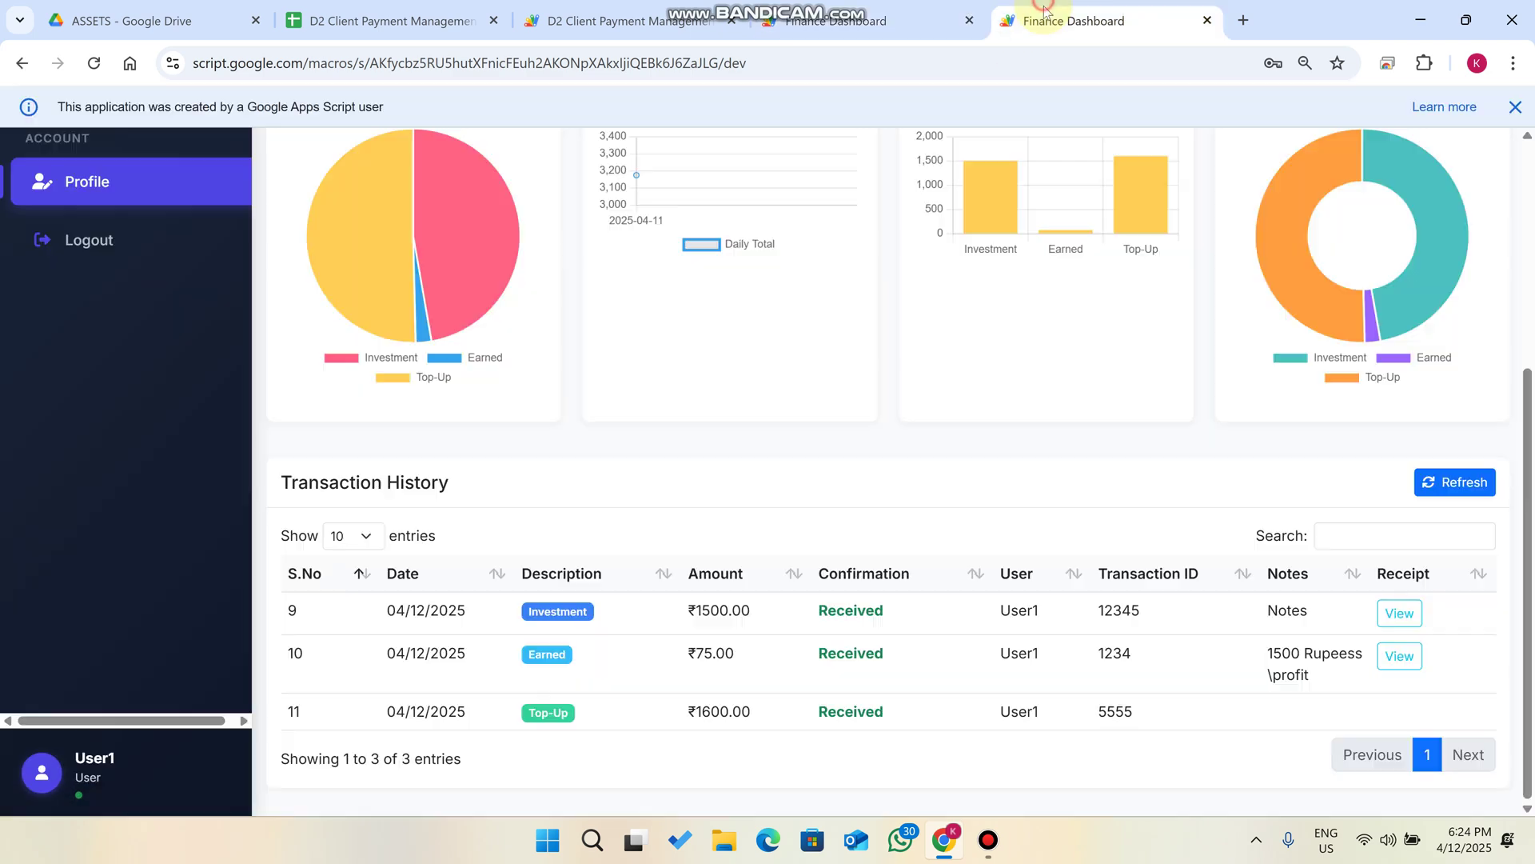
pyautogui.moveTo(750, 710); pyautogui.dragTo(680, 715)
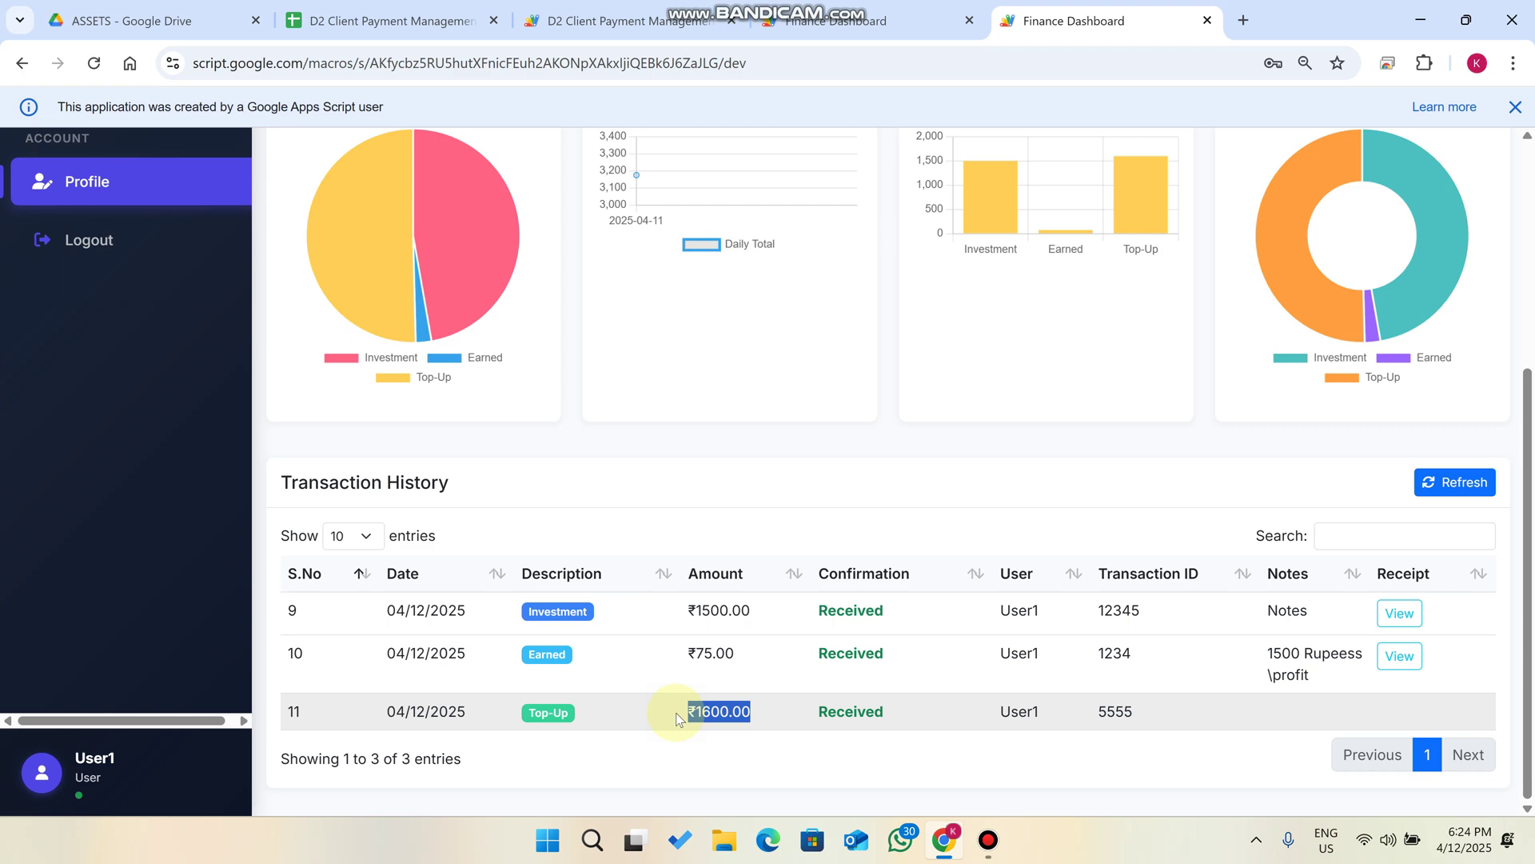
pyautogui.click(834, 15)
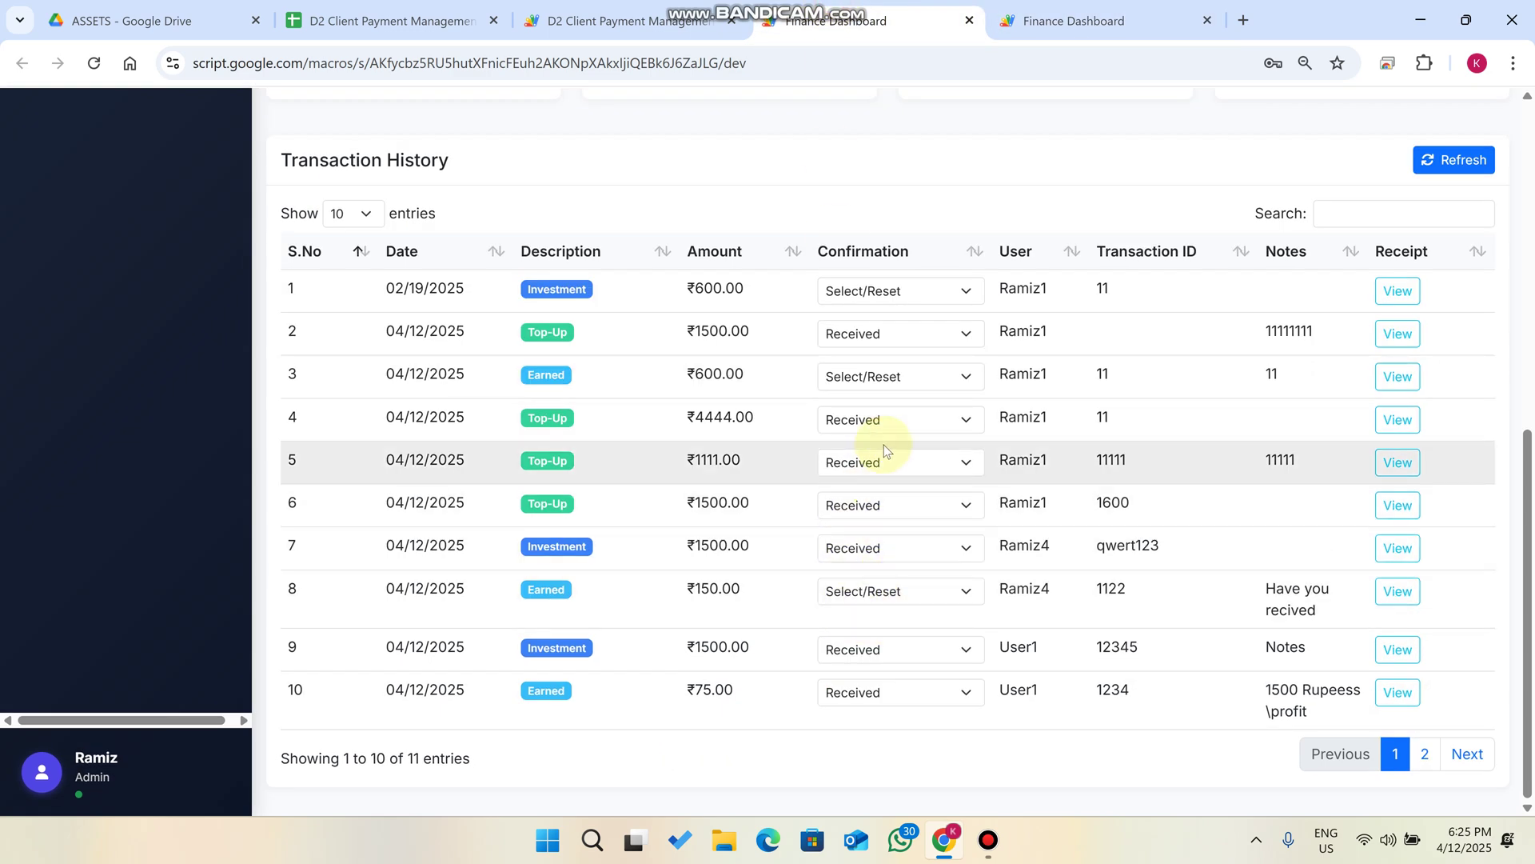
# Reset row 10's ₹75.00 Earned confirmation to Select/Reset and reload User1's history.
pyautogui.click(872, 693)
pyautogui.click(869, 714)
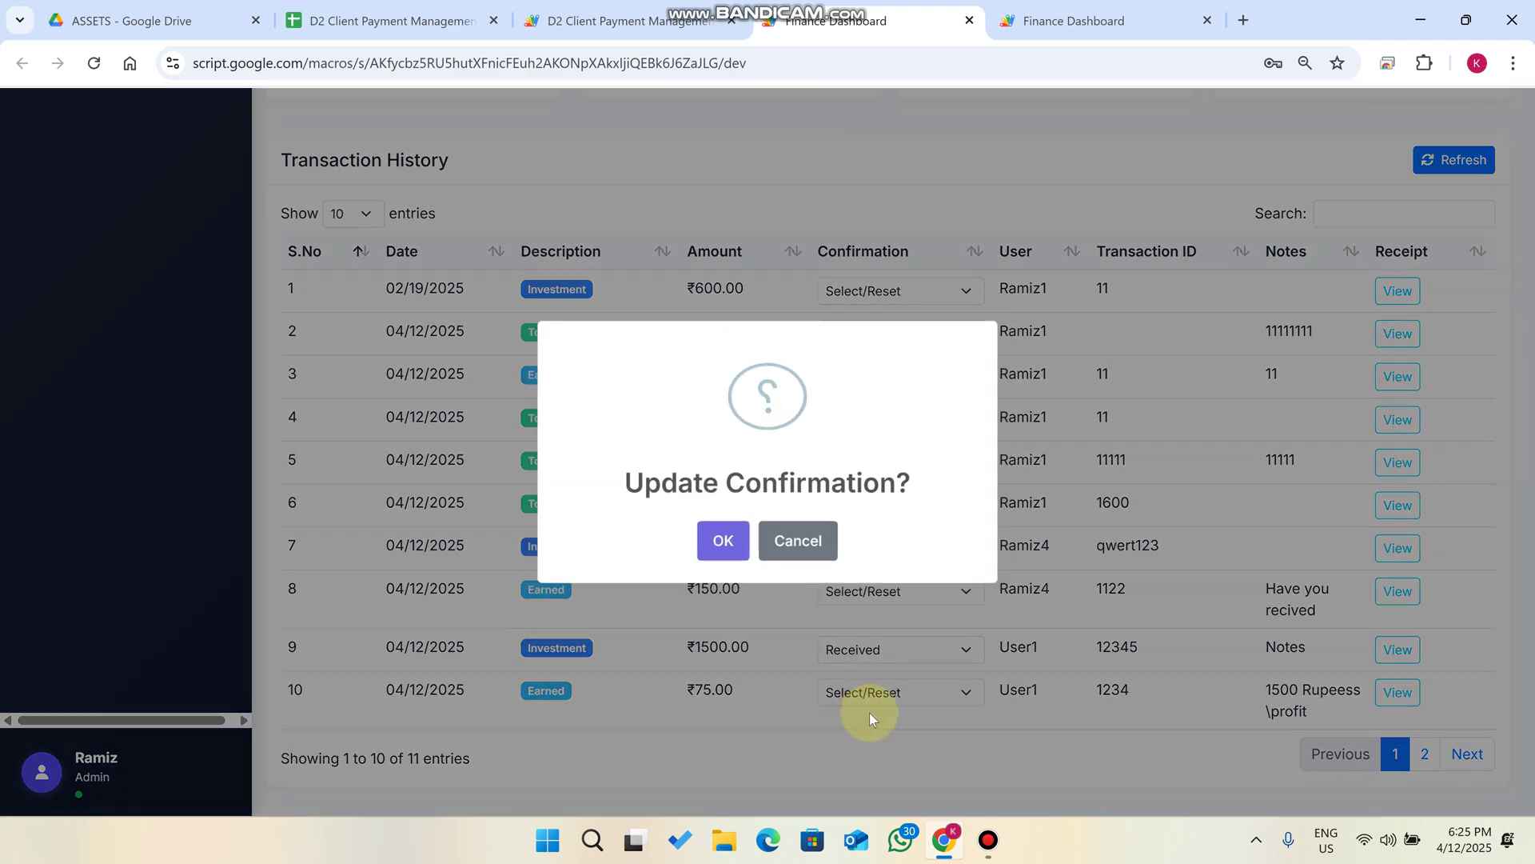
pyautogui.click(737, 545)
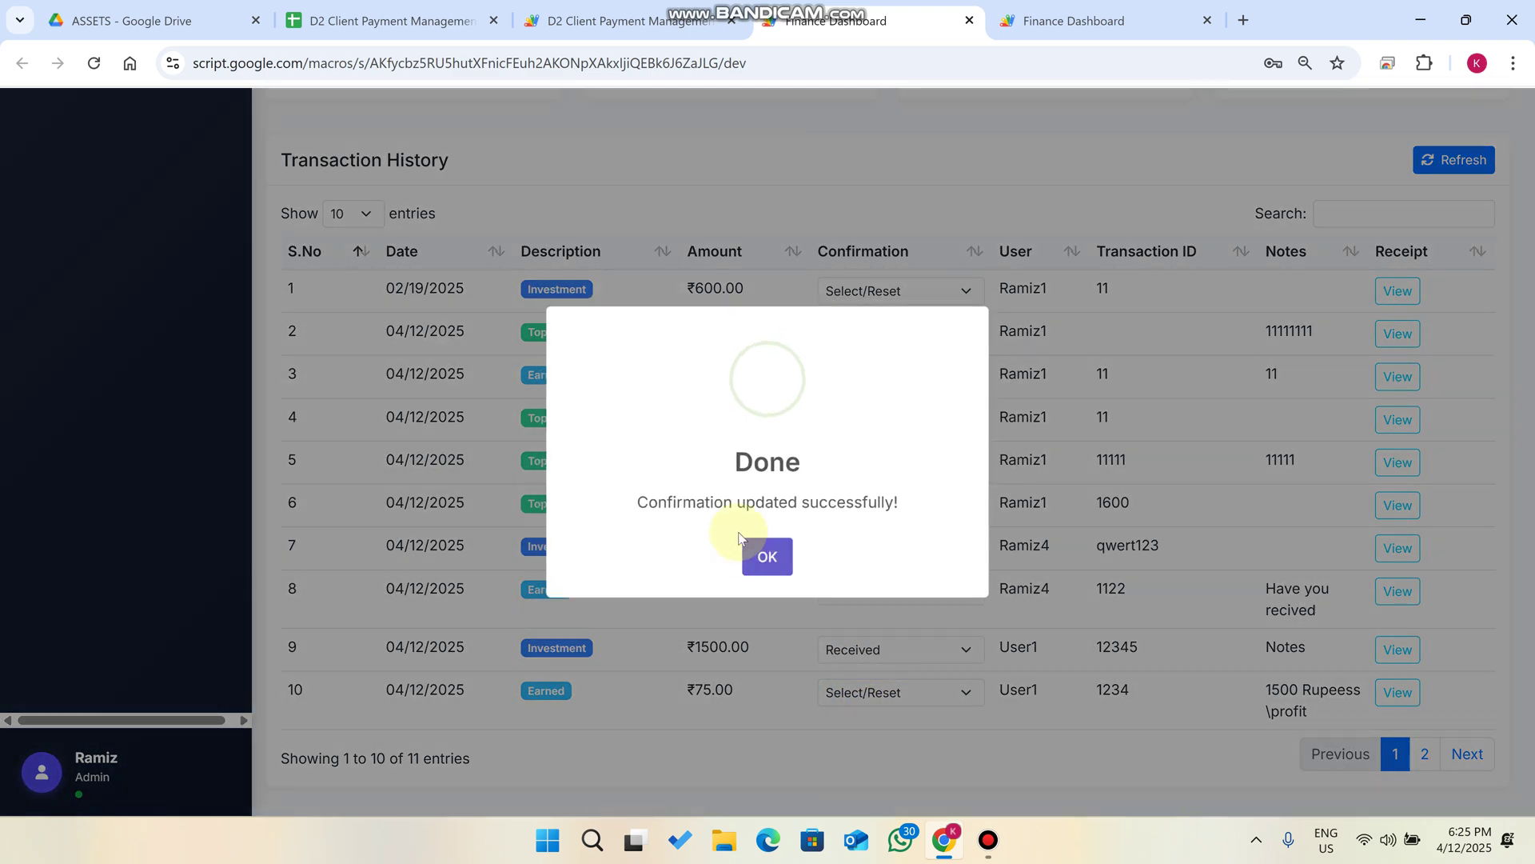
pyautogui.click(776, 559)
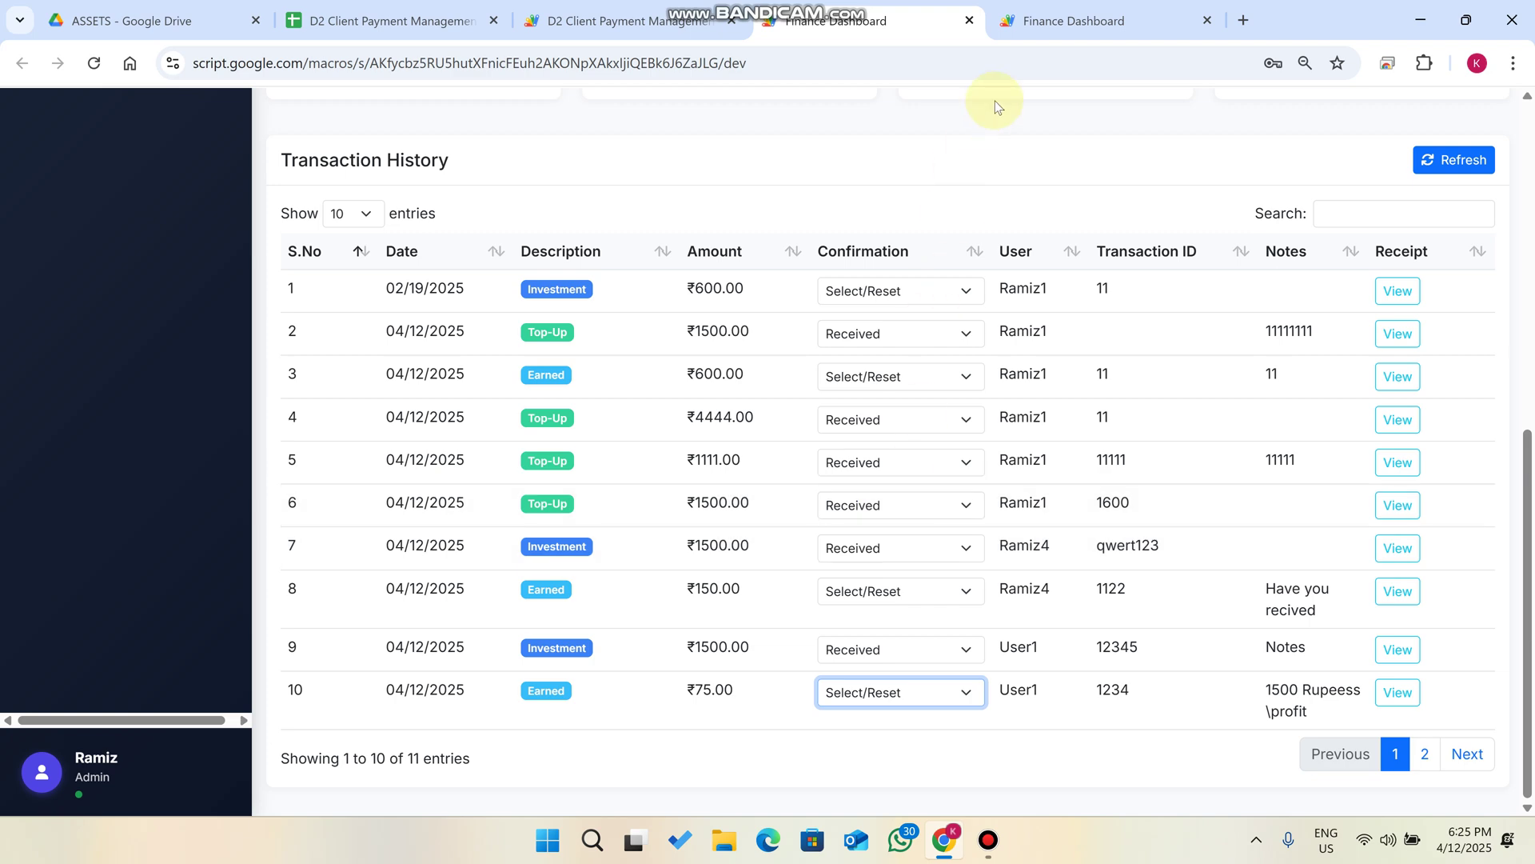
pyautogui.click(1060, 8)
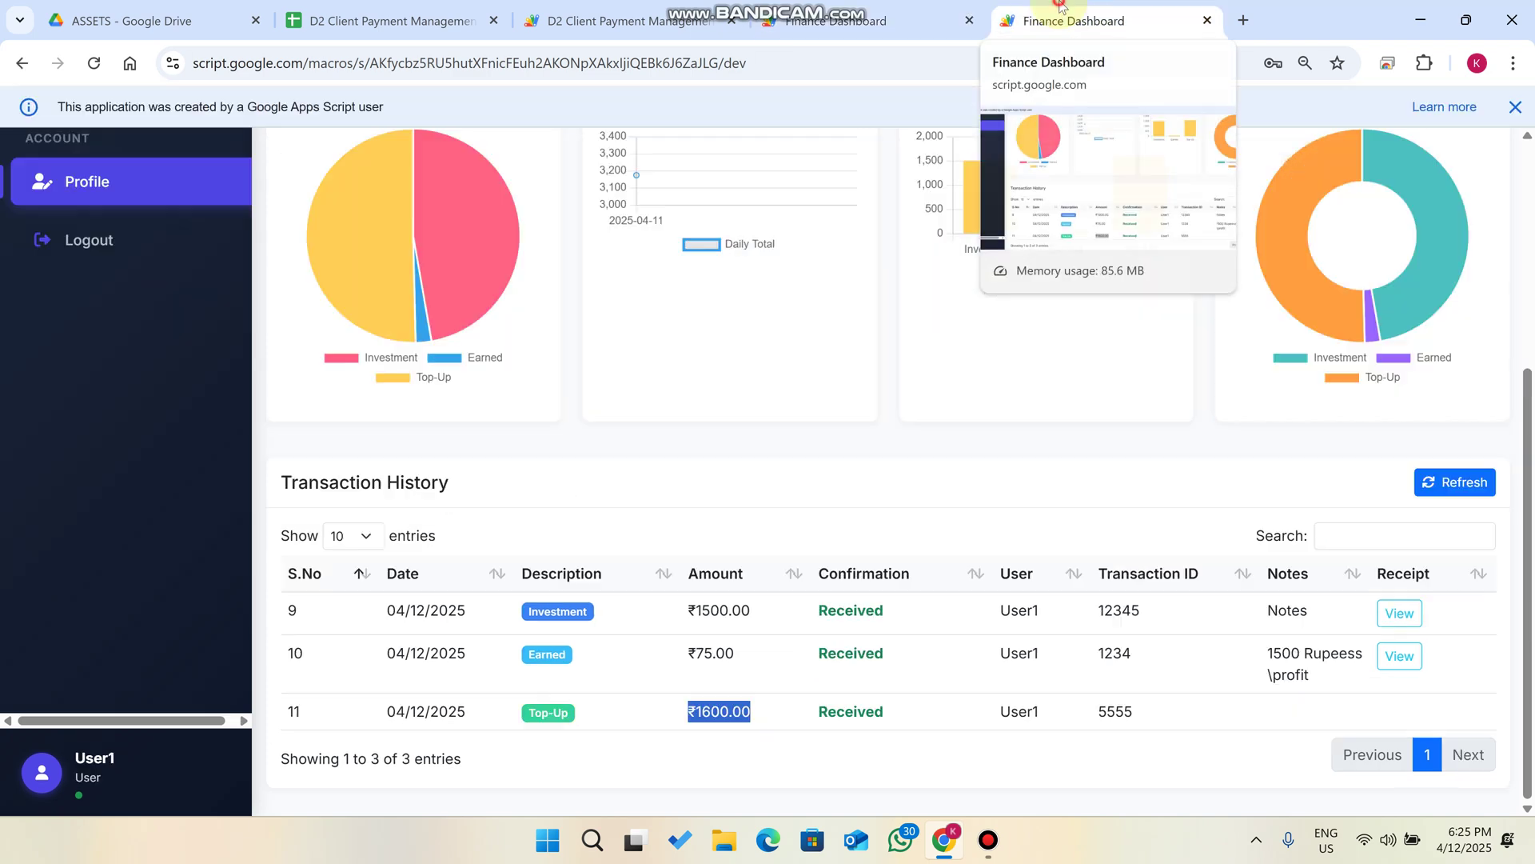
pyautogui.click(1452, 472)
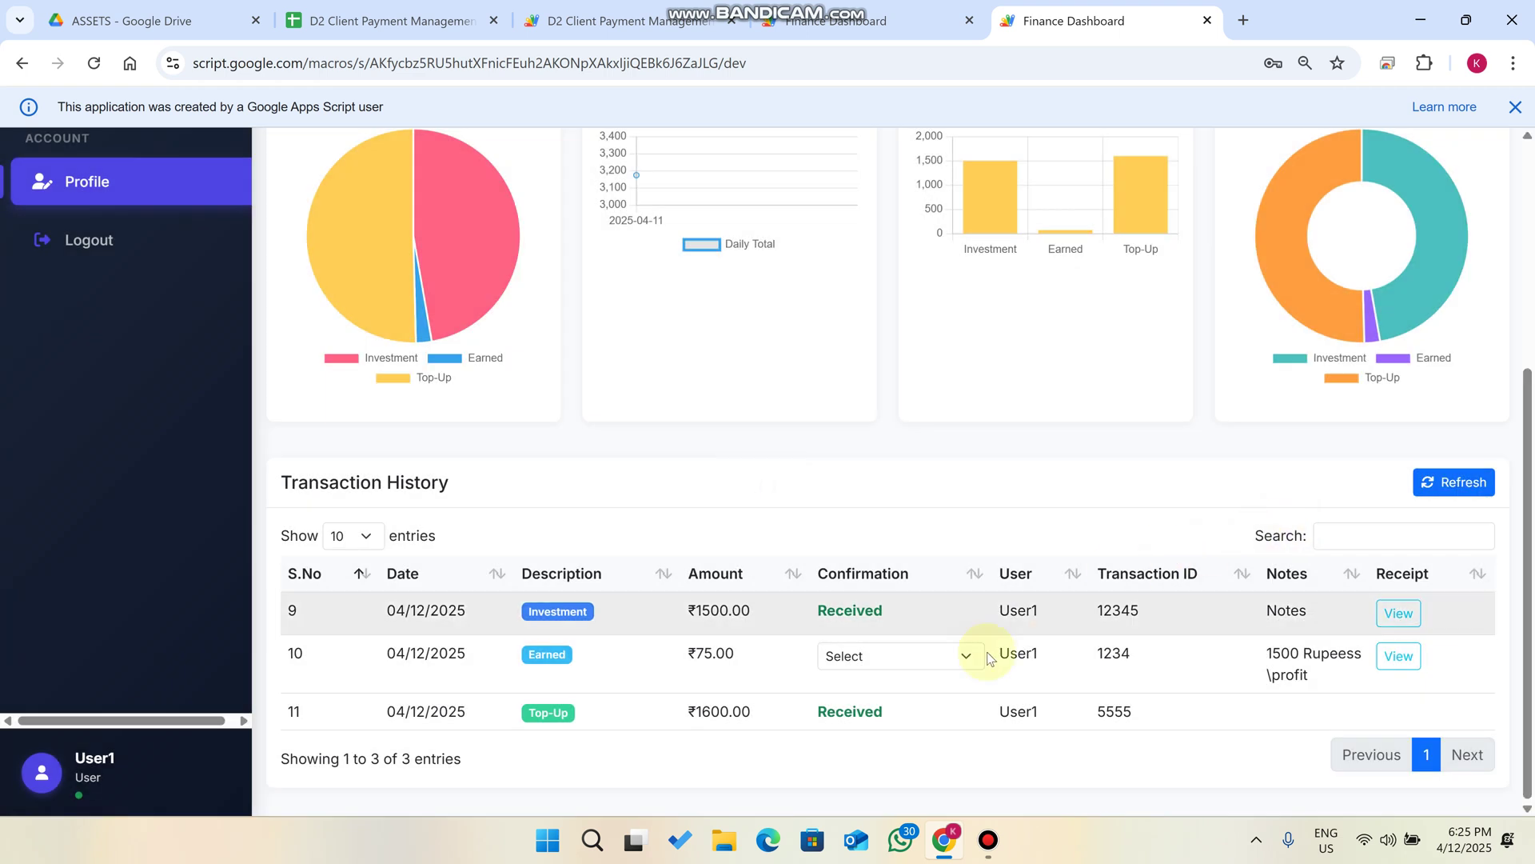
# Pick a confirmation status for row 10, then cancel the update.
pyautogui.click(897, 655)
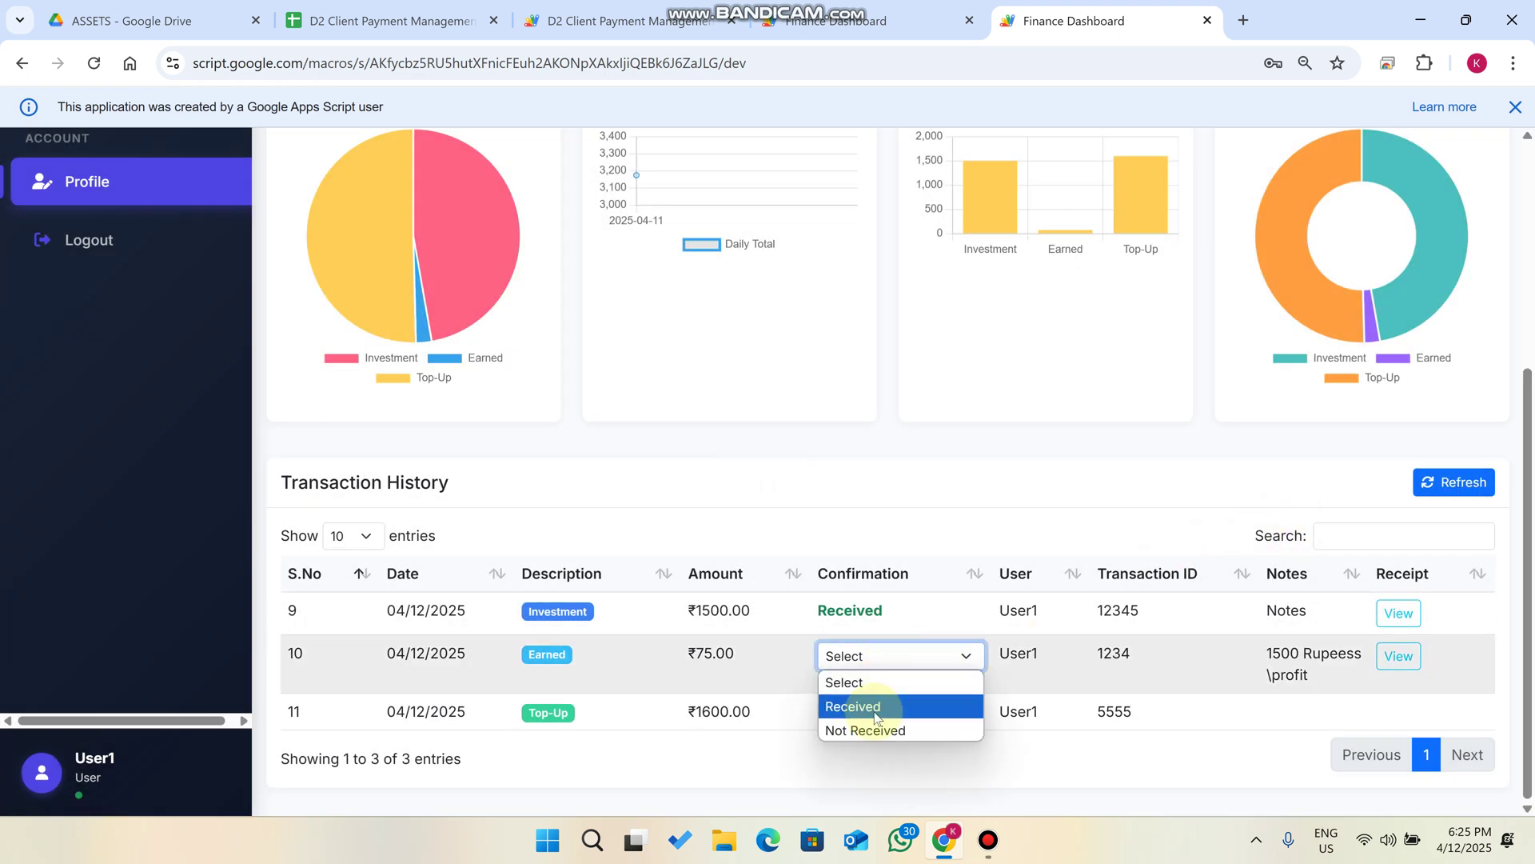
pyautogui.click(898, 653)
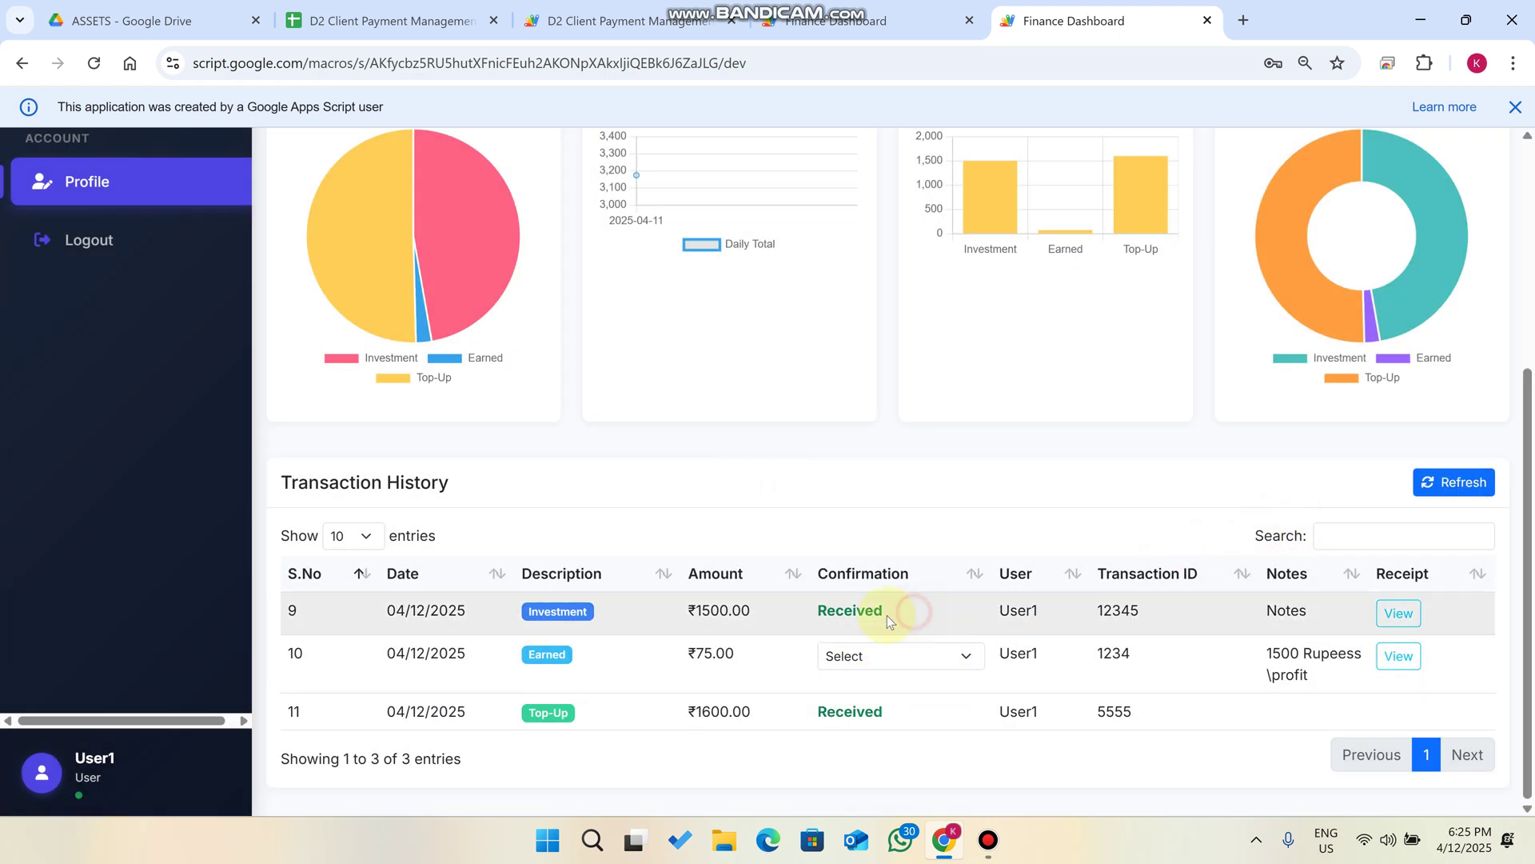
pyautogui.click(836, 21)
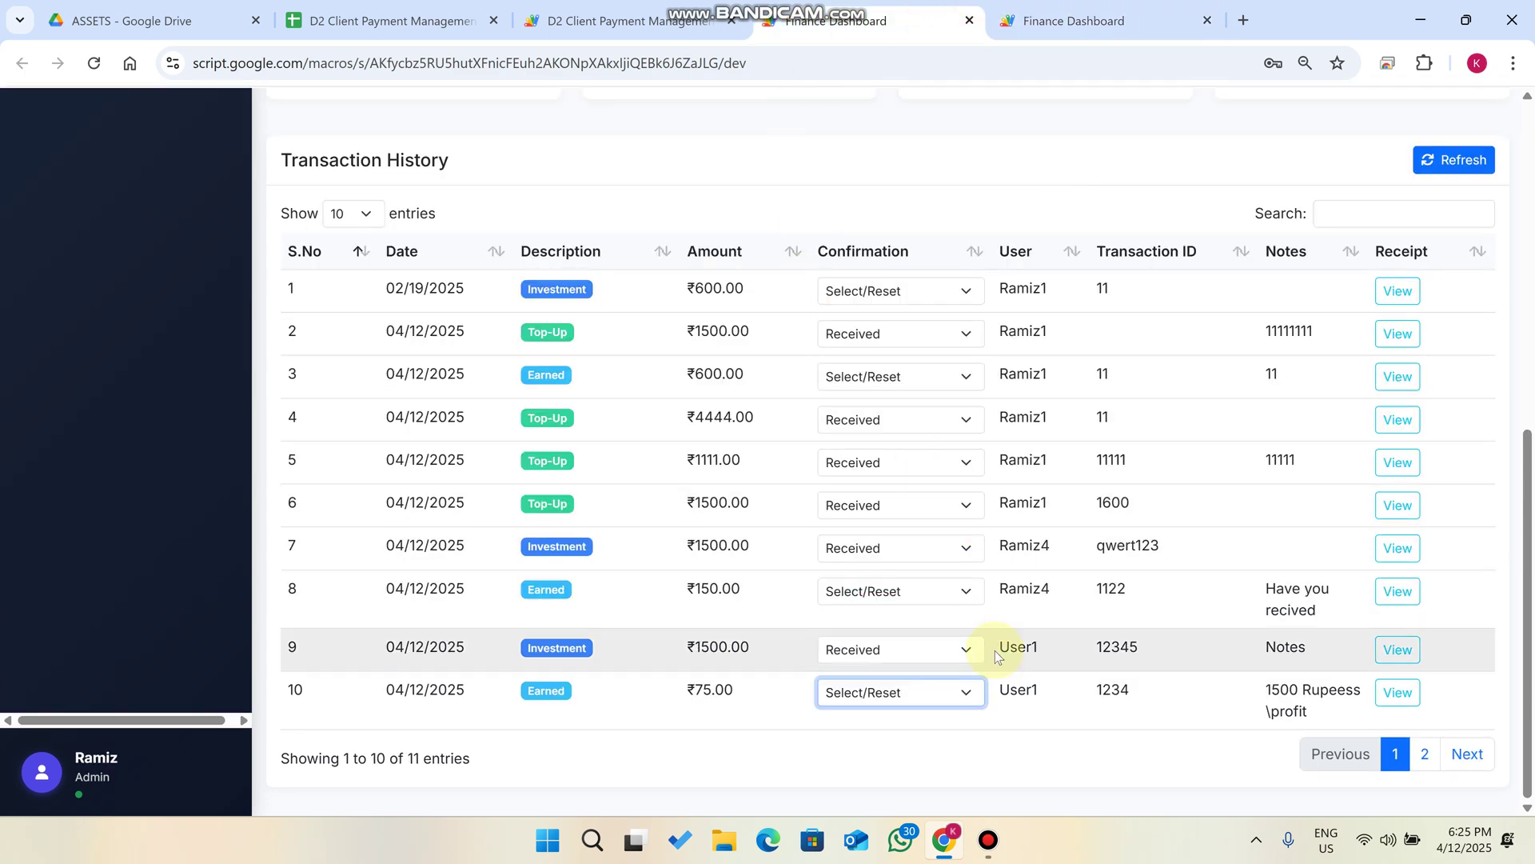
pyautogui.click(919, 691)
pyautogui.click(869, 740)
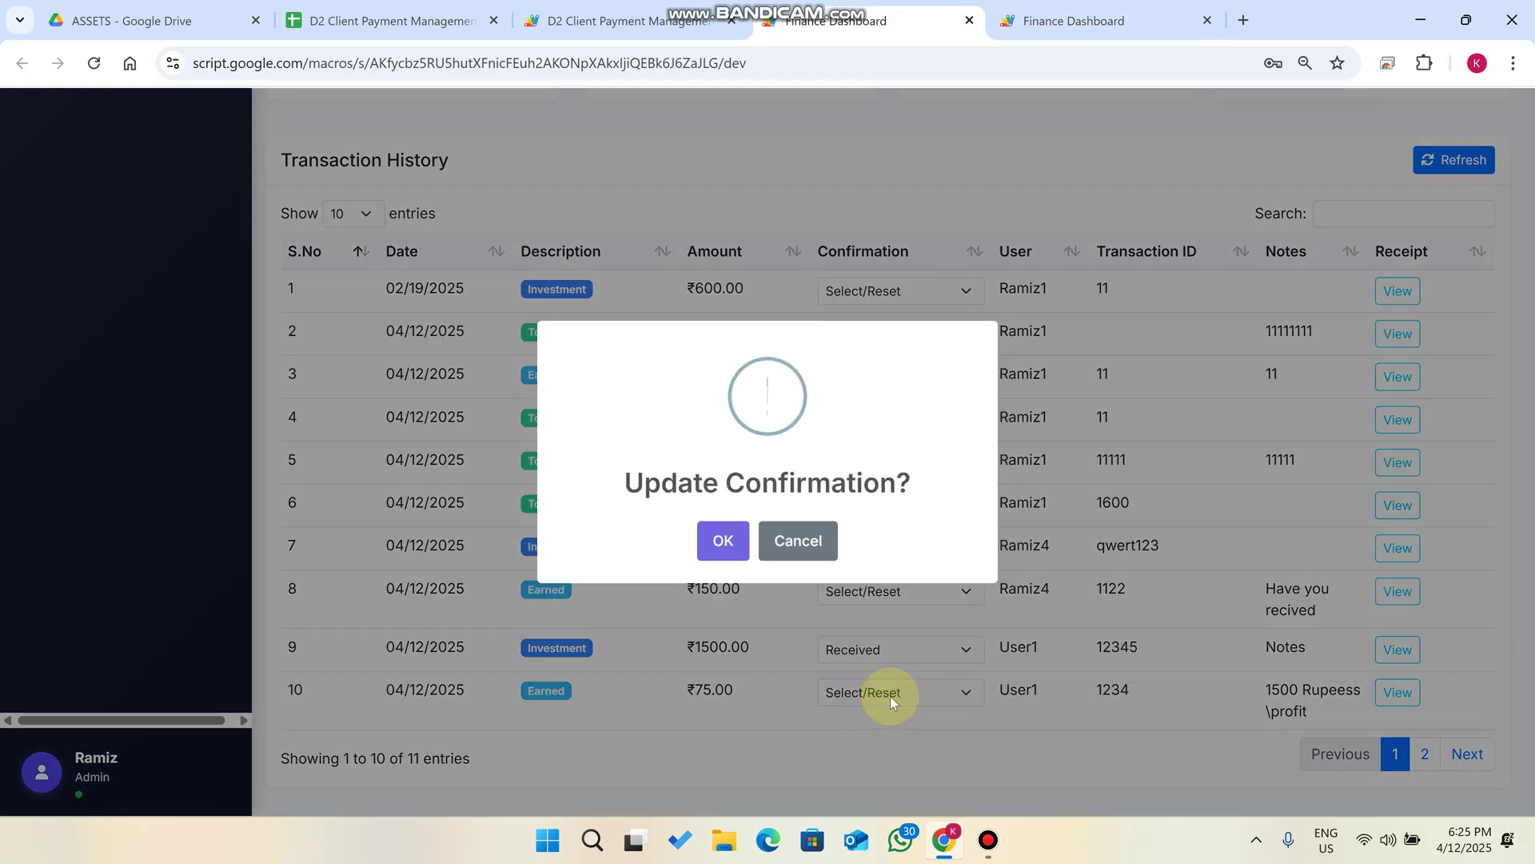
pyautogui.click(797, 542)
# Set the ₹75.00 Earned entry to Not Received and reload User1's history.
pyautogui.click(878, 689)
pyautogui.click(897, 744)
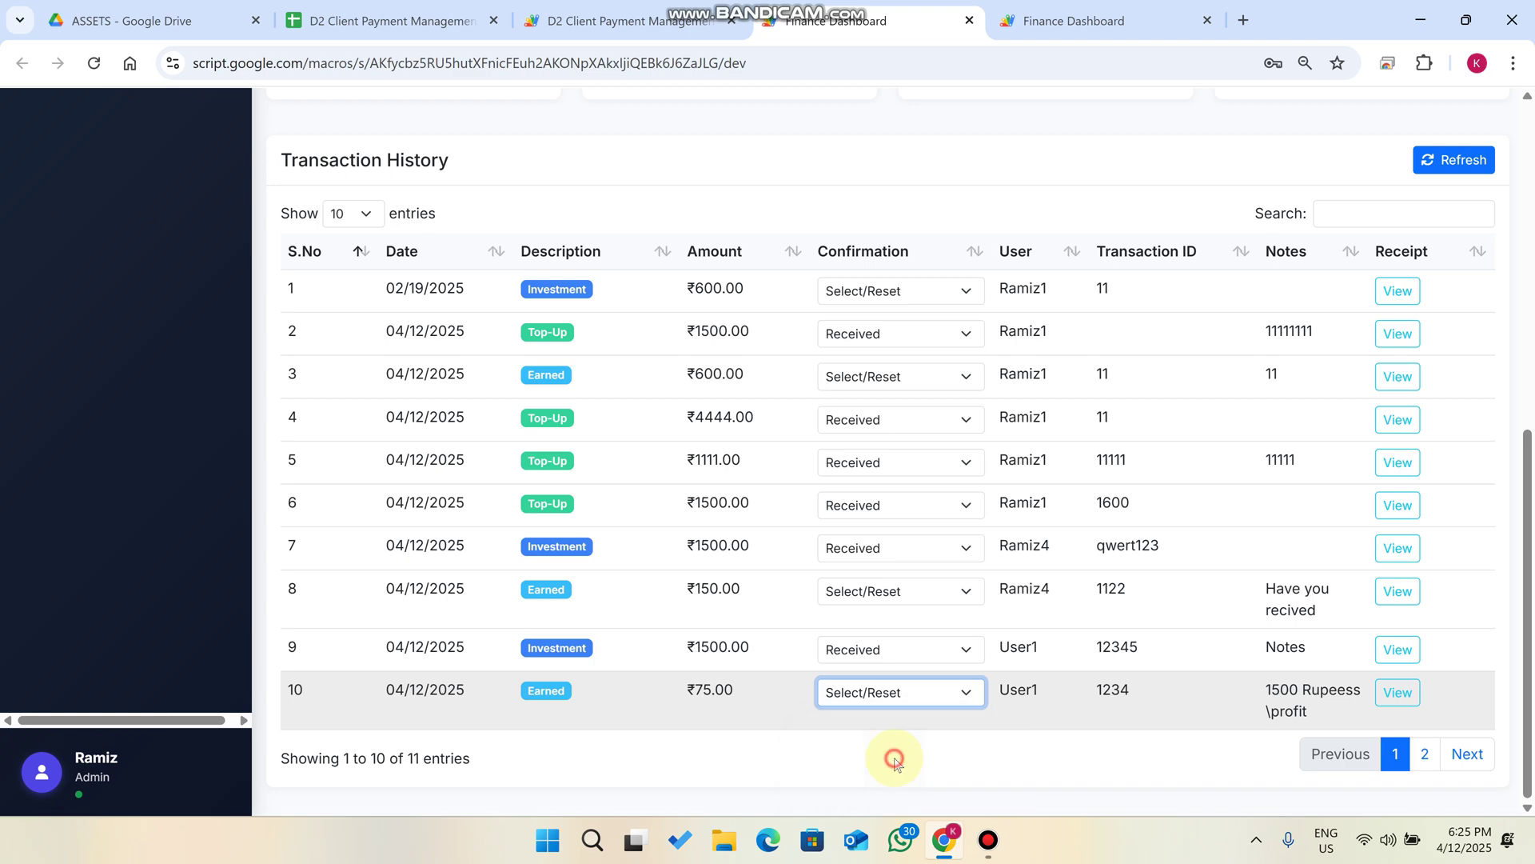
pyautogui.click(722, 537)
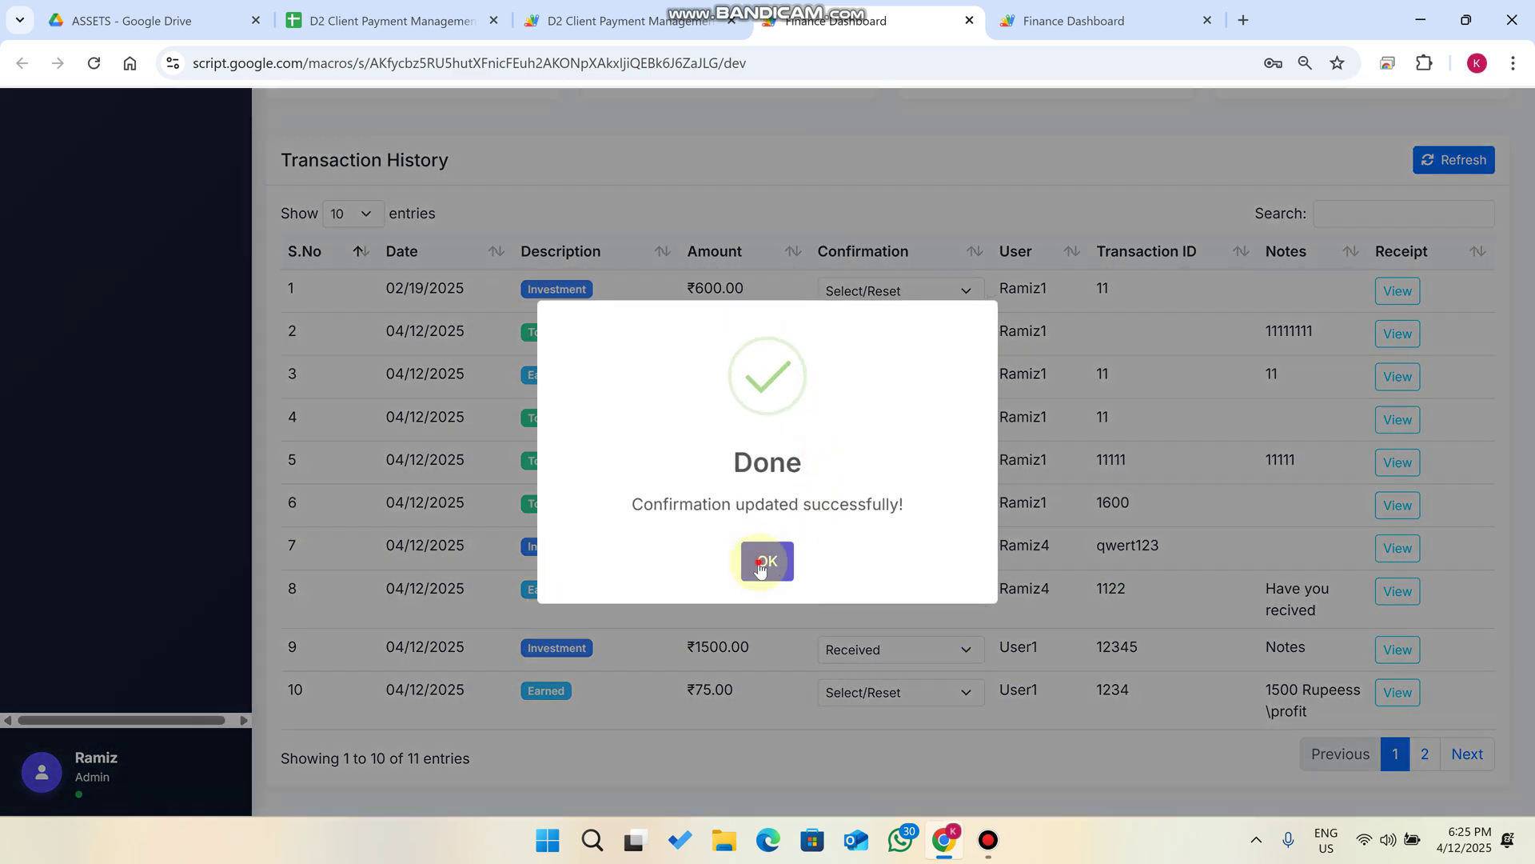
pyautogui.click(761, 566)
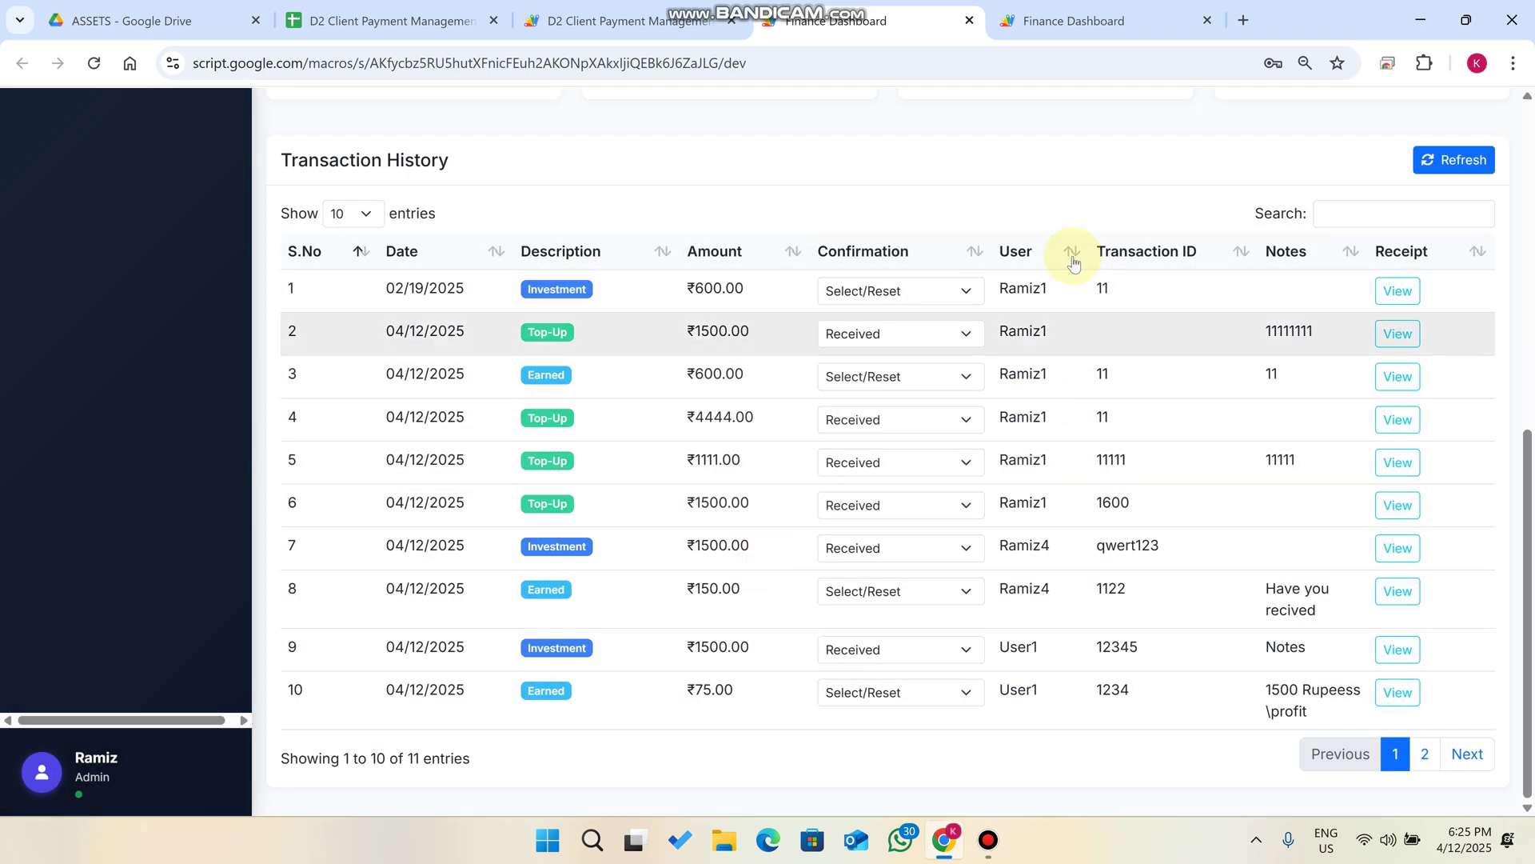
pyautogui.click(1072, 20)
pyautogui.click(1481, 482)
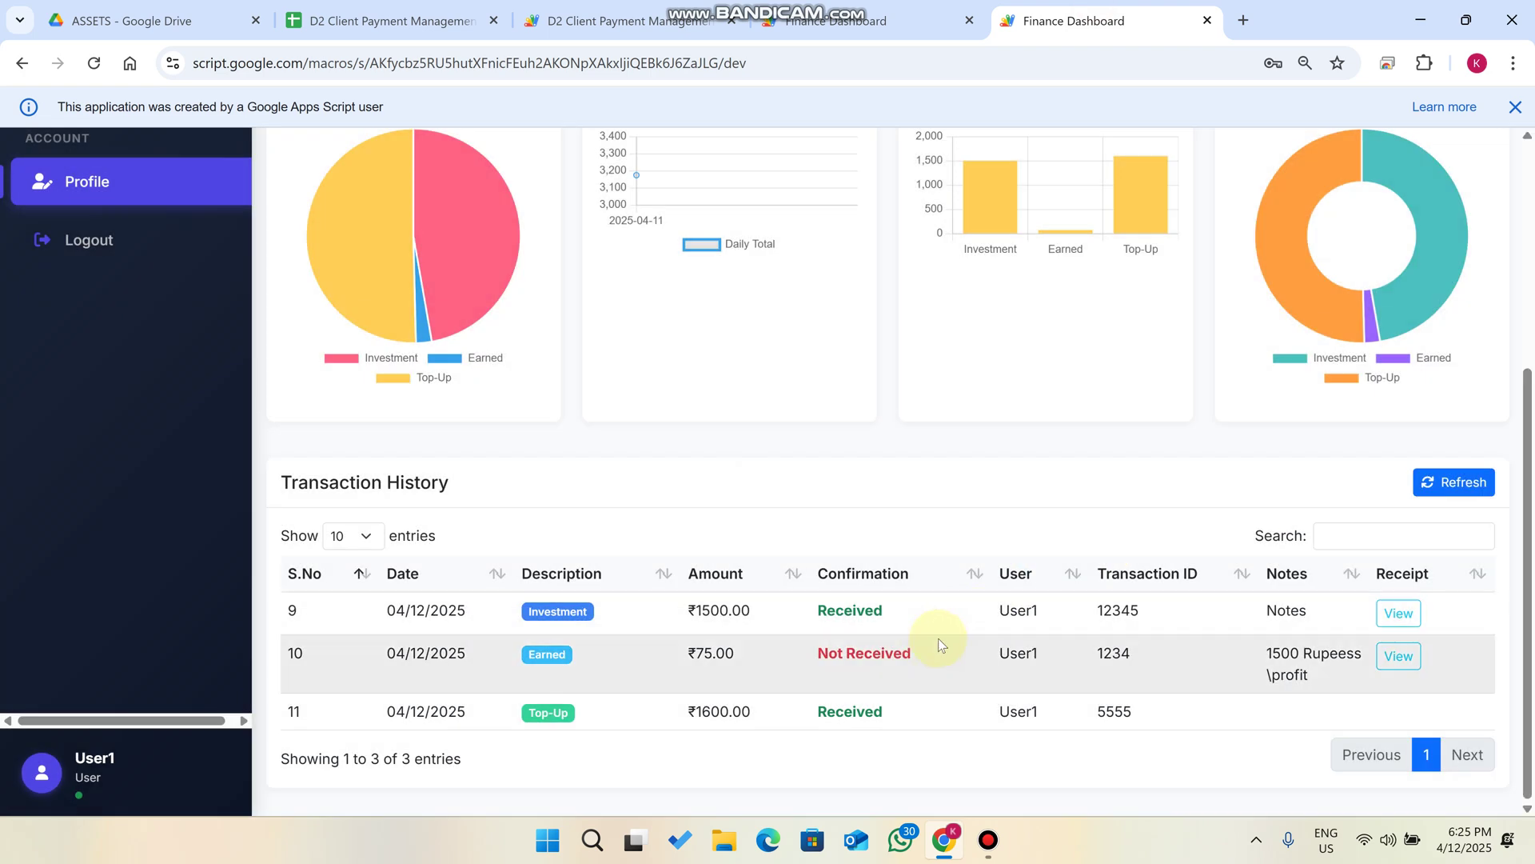
# In the admin transaction table, change row 10's ₹75.00 Earned transaction from Not Received to Received.
pyautogui.moveTo(833, 646); pyautogui.dragTo(793, 640)
pyautogui.hotkey('ctrl', 'shift', 'Tab')
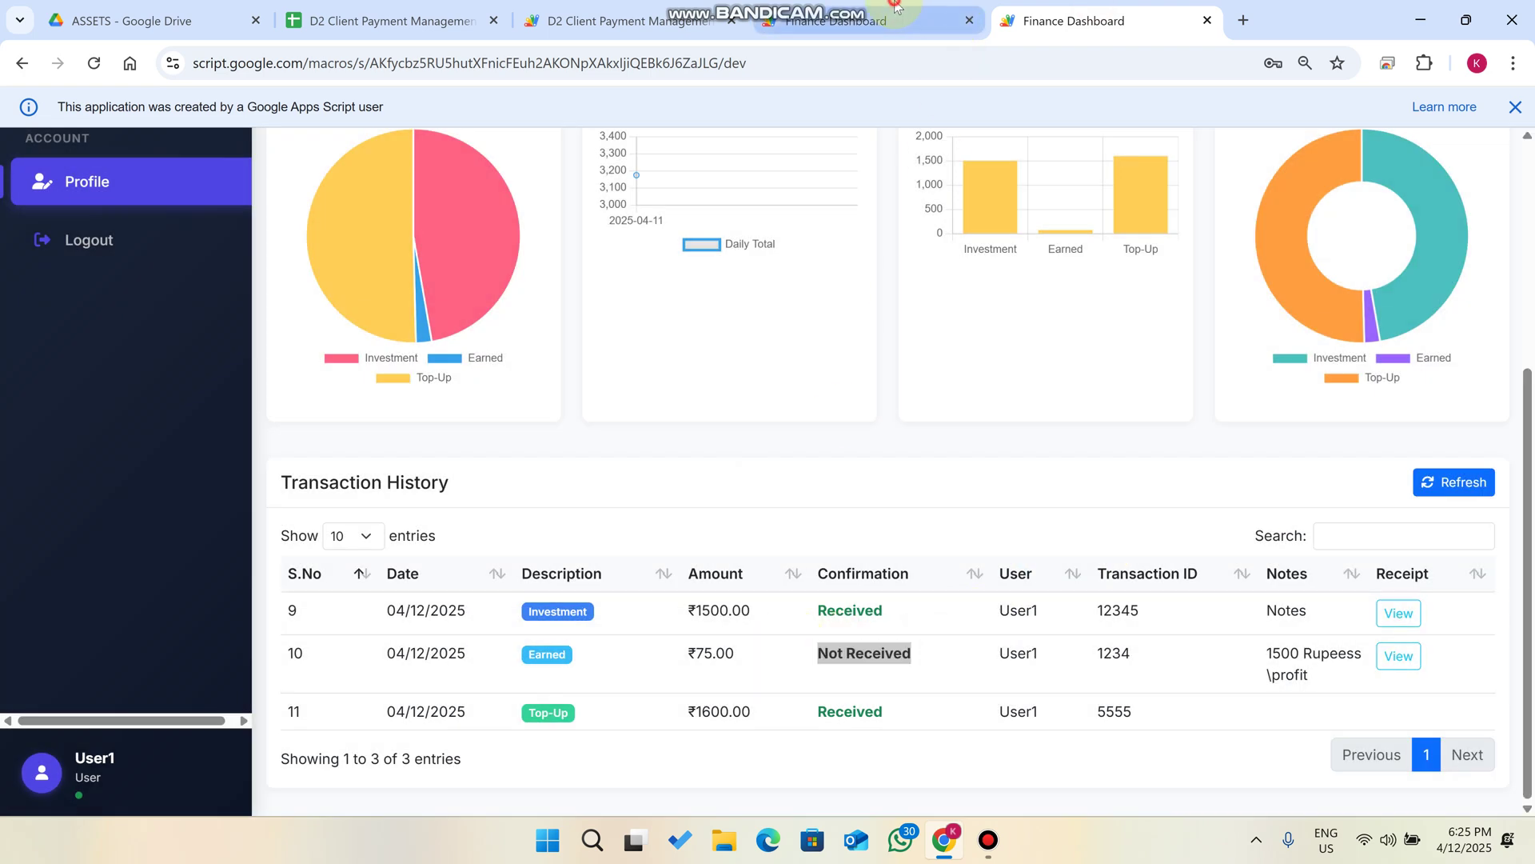
pyautogui.click(864, 692)
pyautogui.click(836, 745)
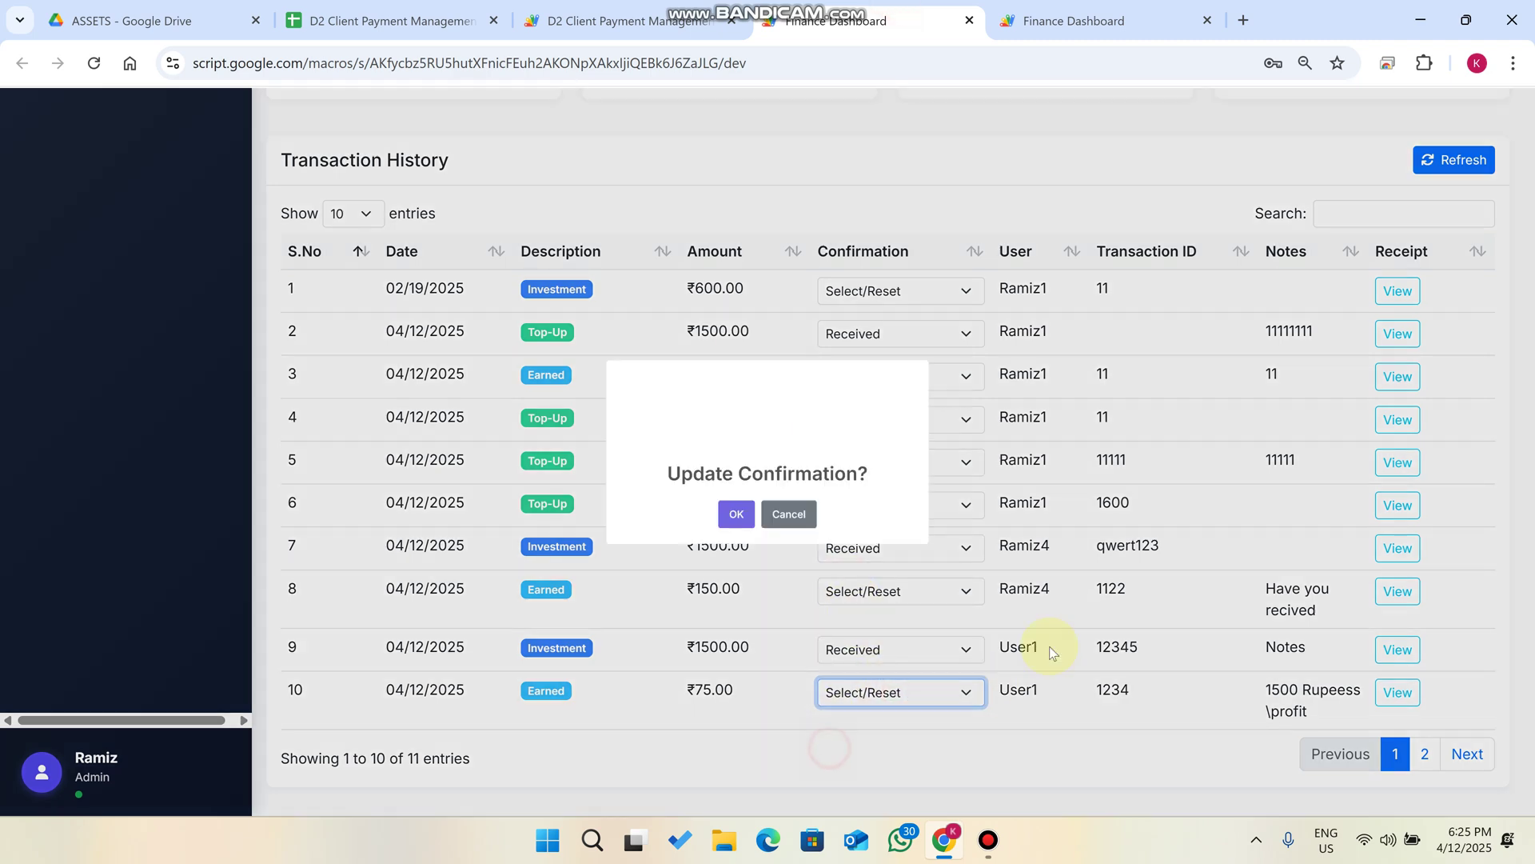
pyautogui.click(720, 540)
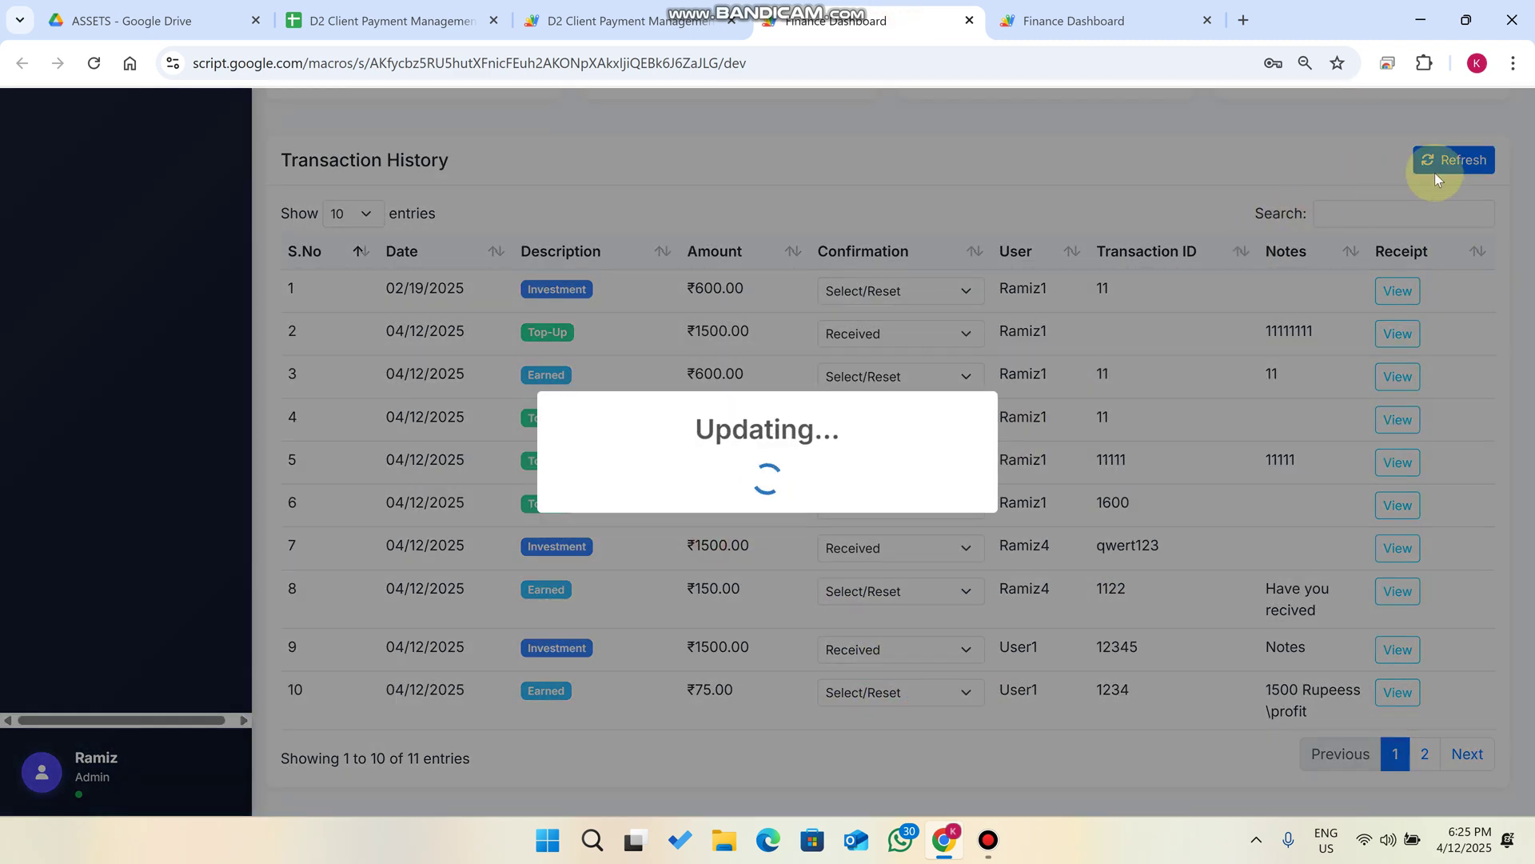
# Refresh User1's dashboard to show ₹75.00 earned, ₹1600.00 top-up and ₹1500.00 invested.
pyautogui.hotkey('ctrl', 'Tab')
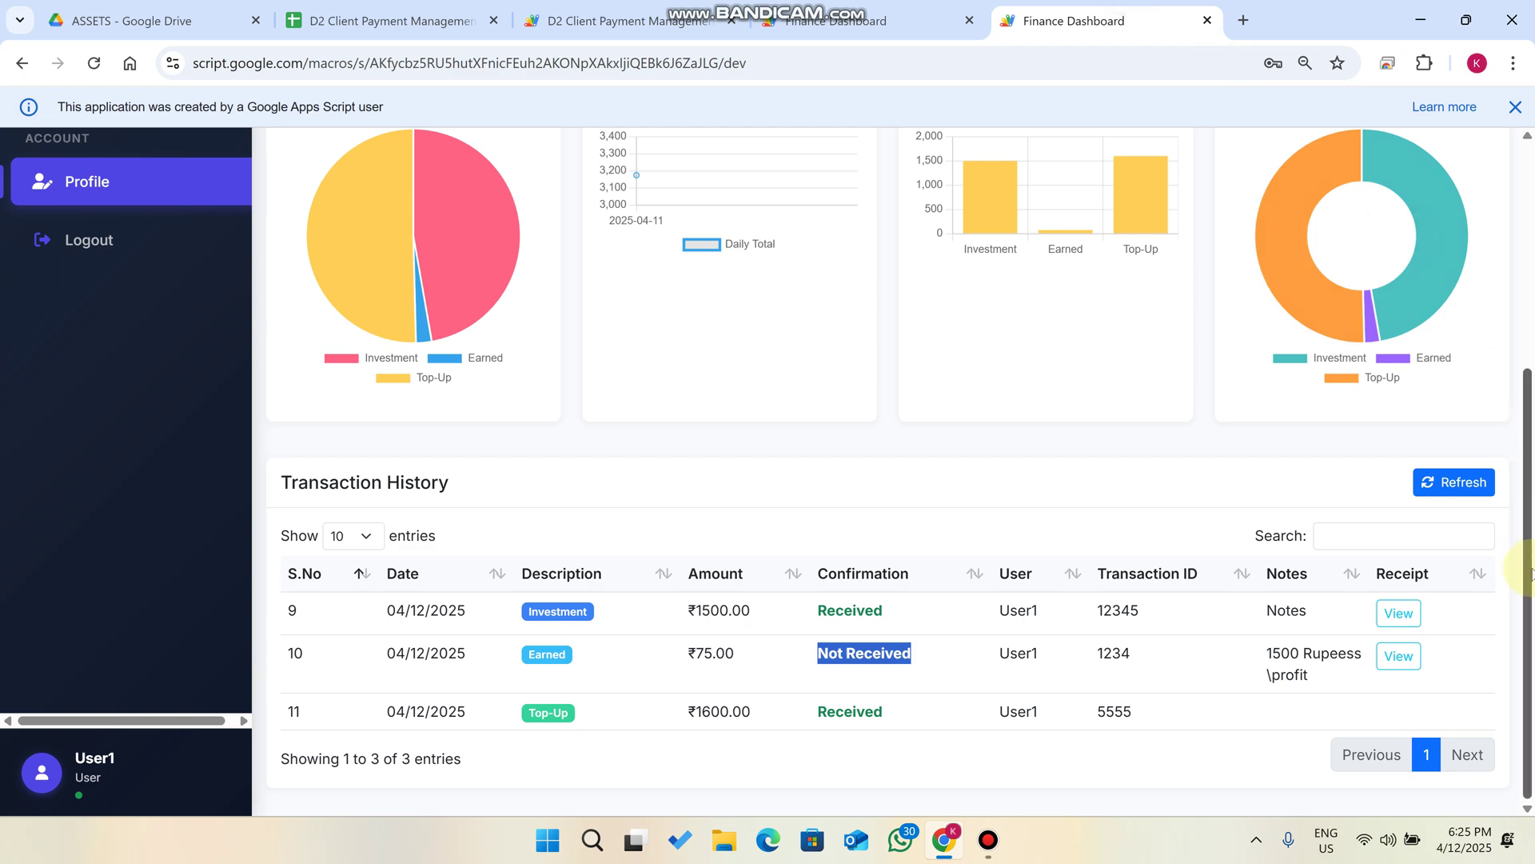
pyautogui.click(1475, 483)
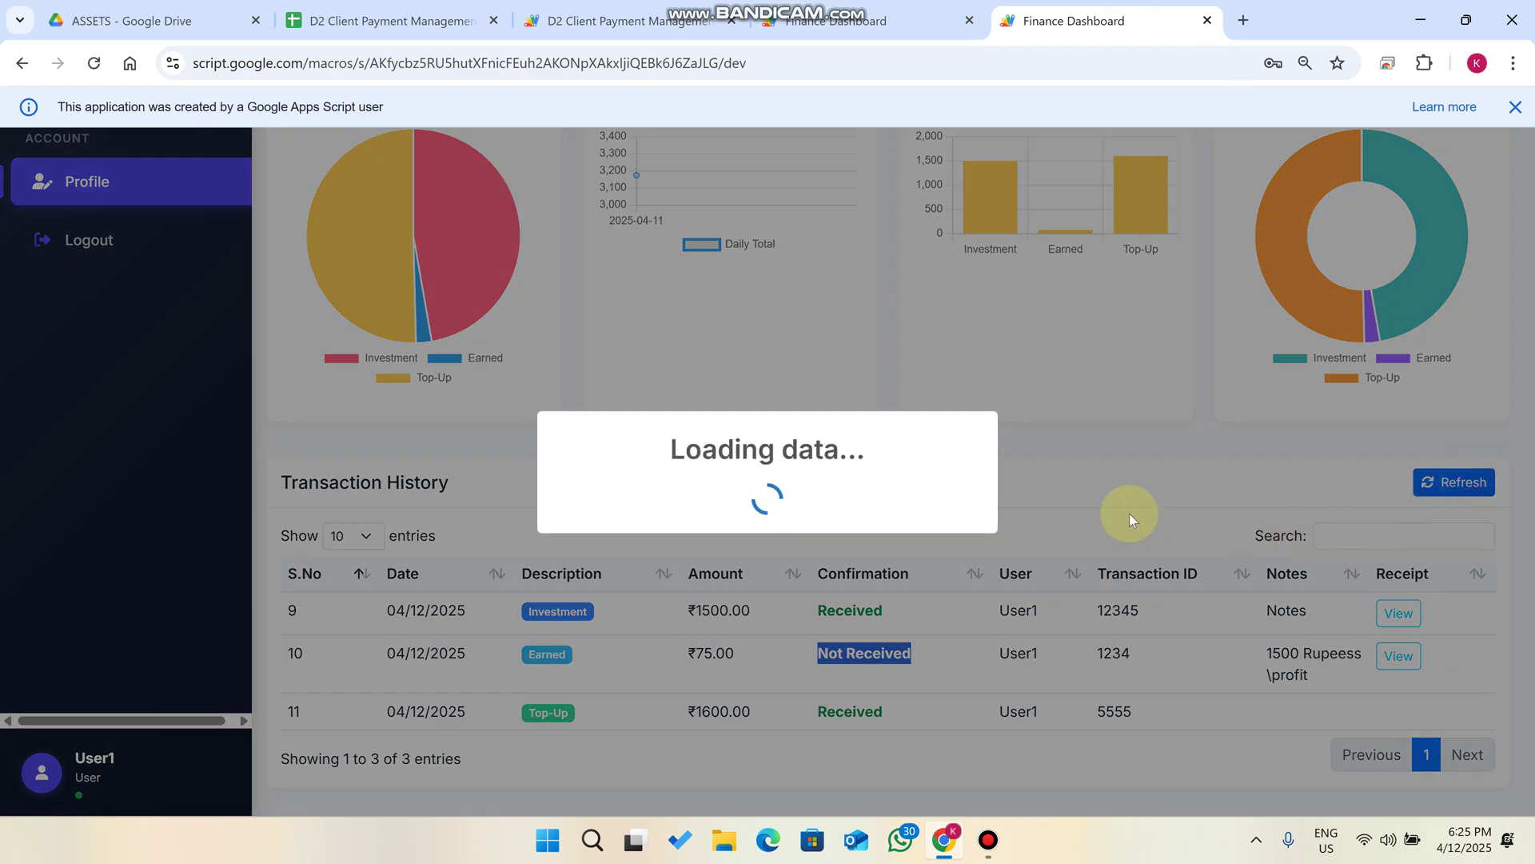
pyautogui.scroll(5, 1126, 509)
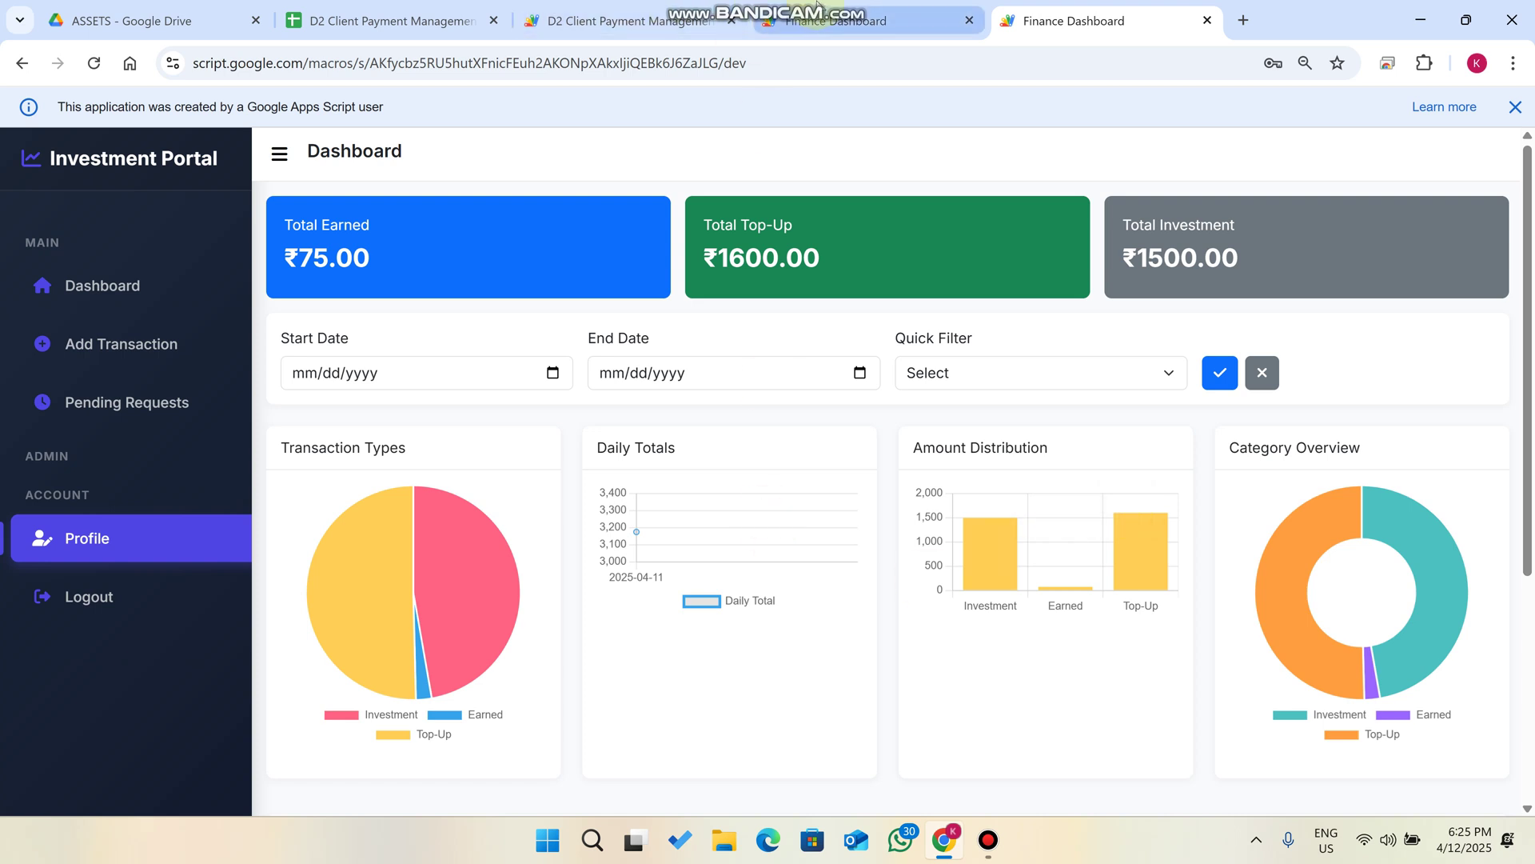
pyautogui.moveTo(888, 7)
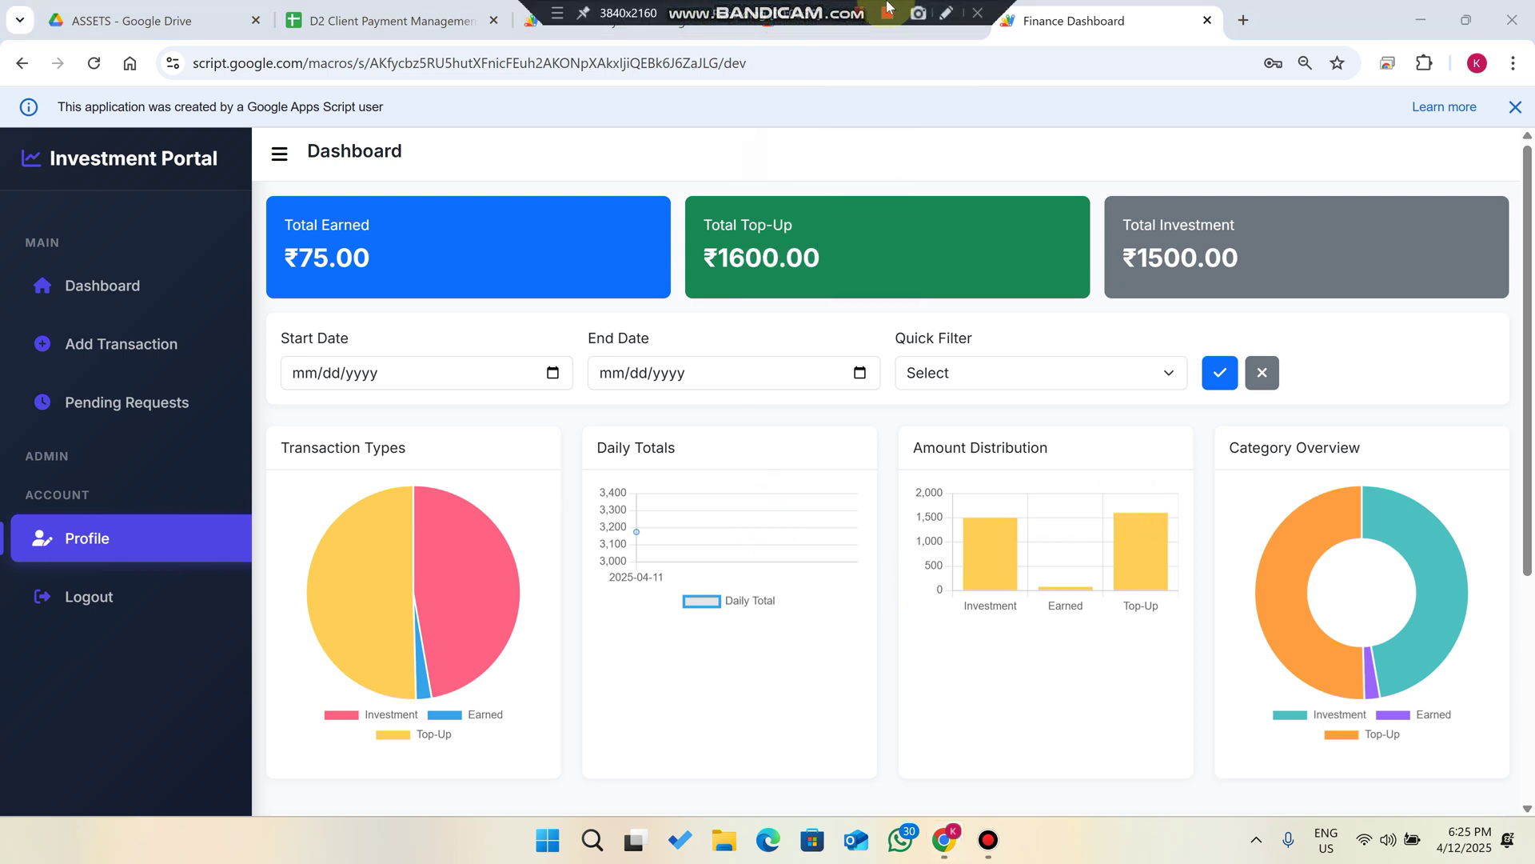